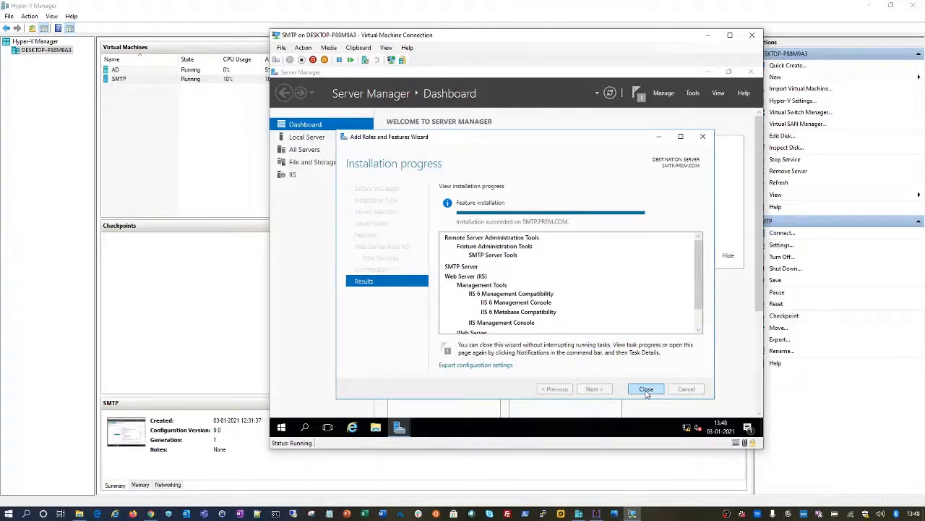
Step: Close the finished installation wizard and launch IIS 6.0 Manager from Server Manager's Tools menu
{"action": "left_click", "coordinate": [647, 389]}
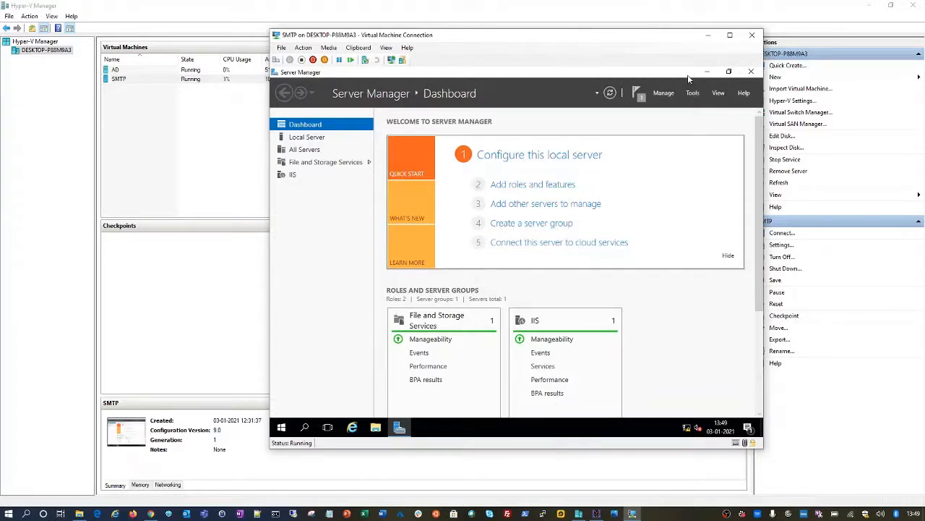
{"action": "left_click", "coordinate": [695, 94]}
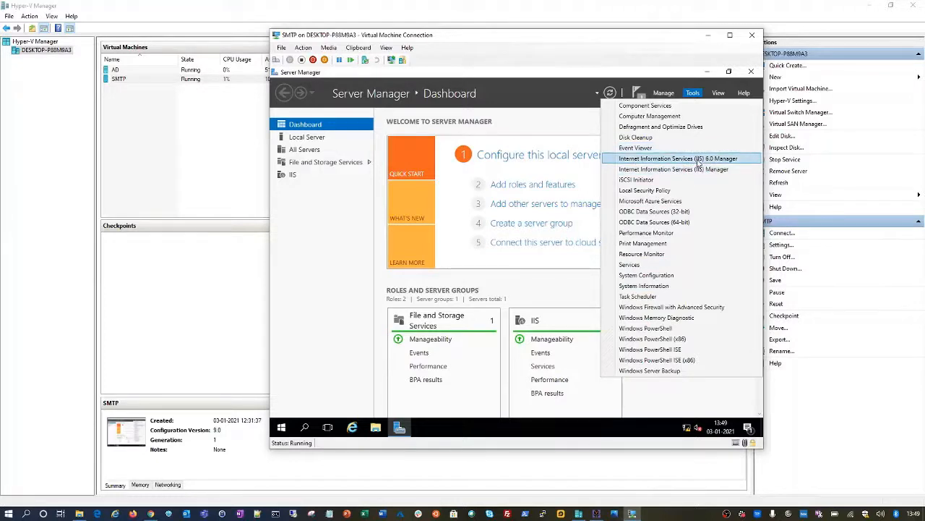
{"action": "left_click", "coordinate": [683, 159]}
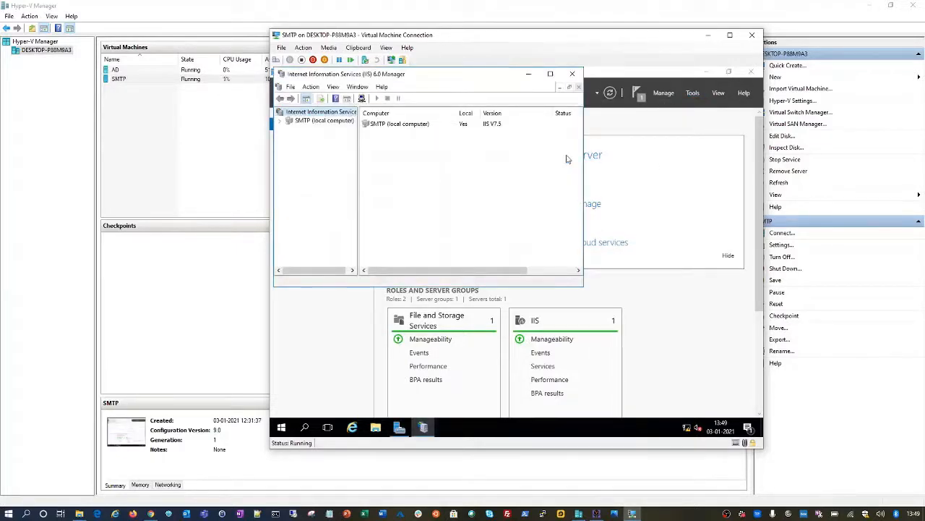
Step: Maximize the IIS 6.0 Manager window, widen the tree pane and expand SMTP (local computer)
{"action": "left_click", "coordinate": [550, 73]}
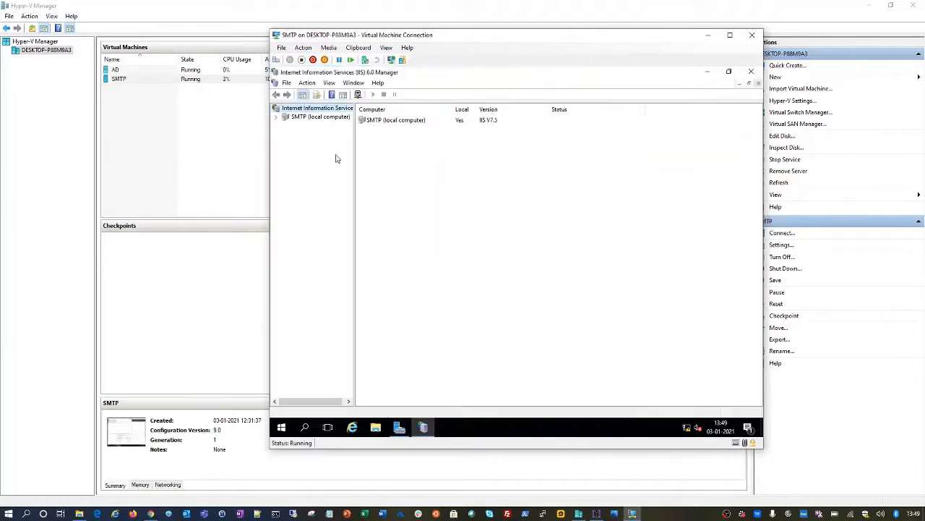
{"action": "left_click_drag", "start_coordinate": [355, 159], "coordinate": [420, 159]}
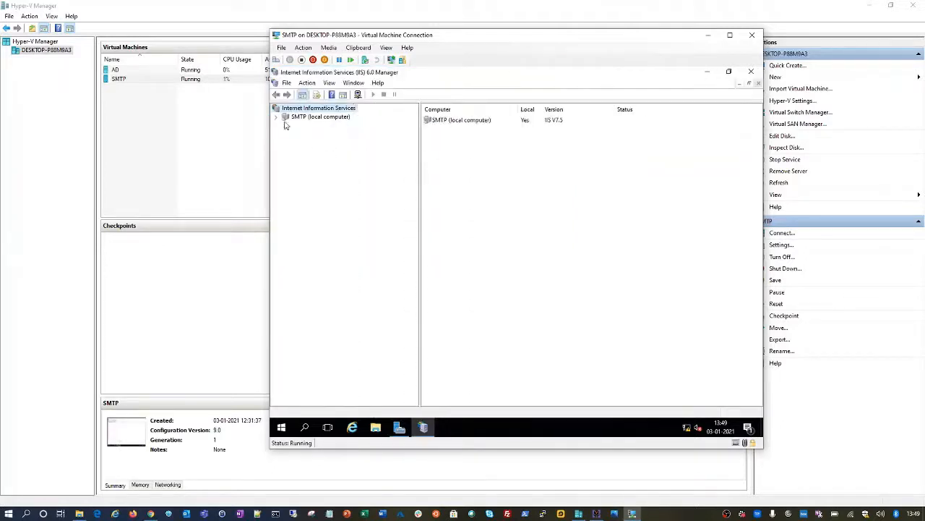
{"action": "left_click", "coordinate": [276, 118]}
{"action": "left_click", "coordinate": [324, 118]}
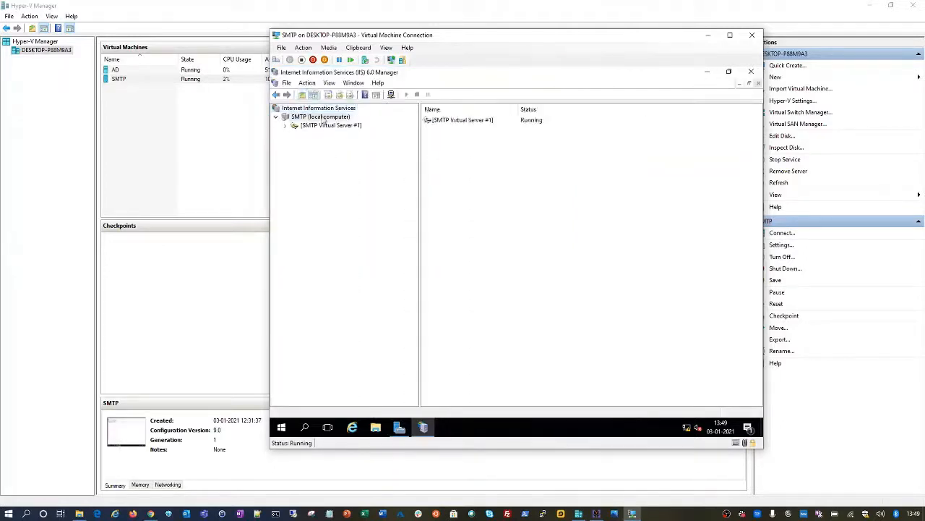
Step: Look at the properties of SMTP Virtual Server #1 and SMTP (local computer), closing both
{"action": "right_click", "coordinate": [443, 123]}
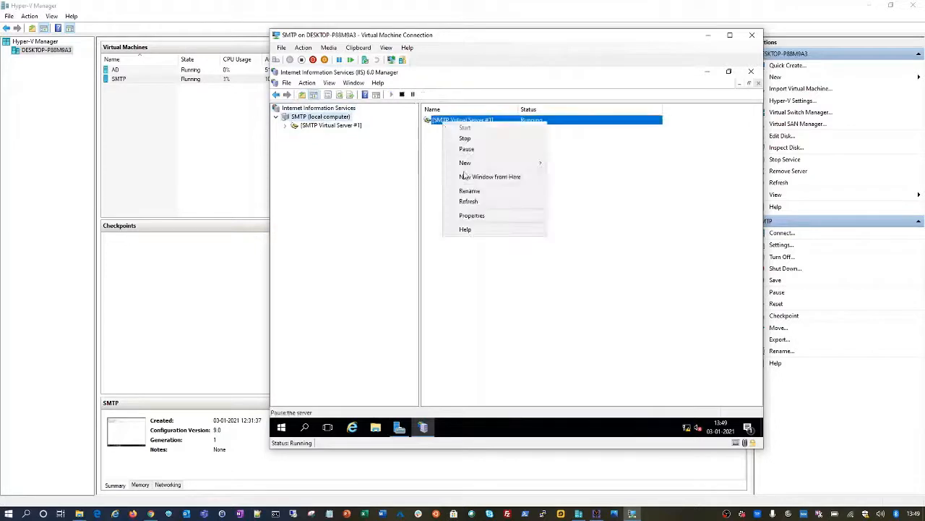
{"action": "left_click", "coordinate": [477, 221]}
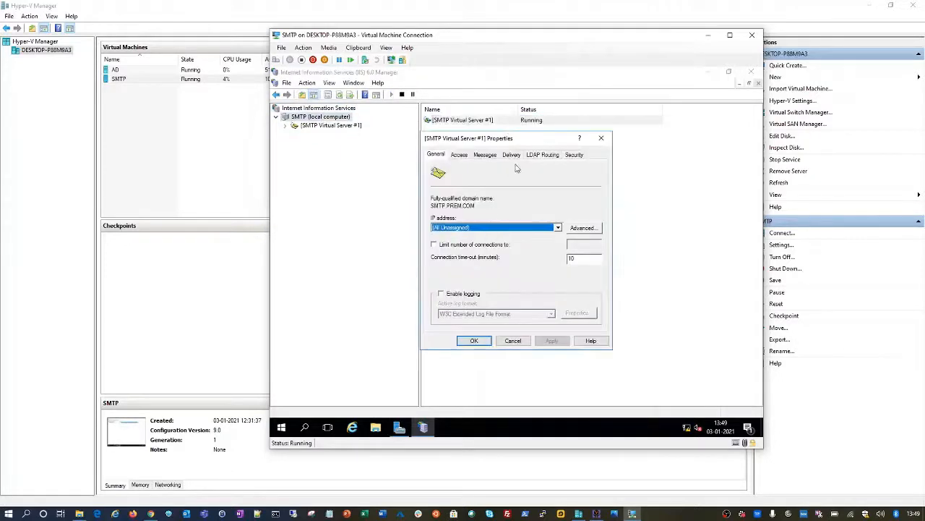
{"action": "left_click", "coordinate": [601, 138]}
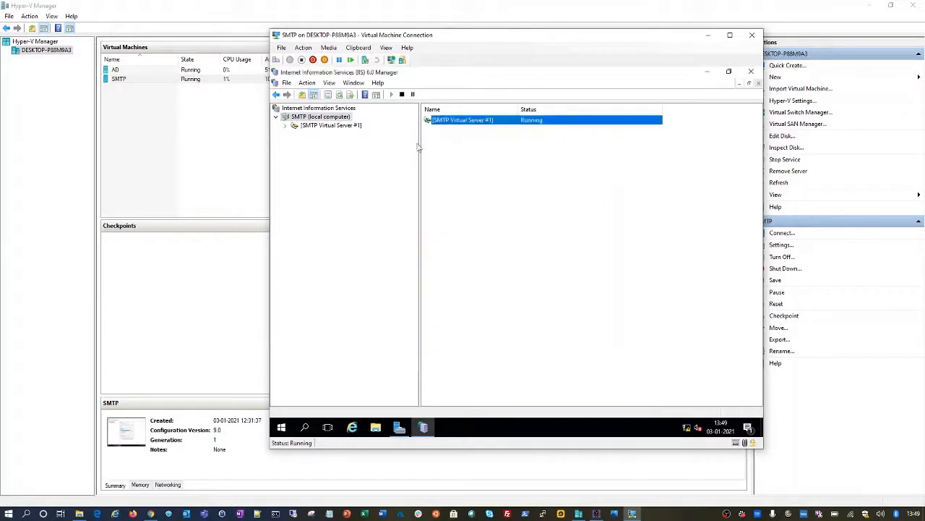
{"action": "right_click", "coordinate": [328, 121]}
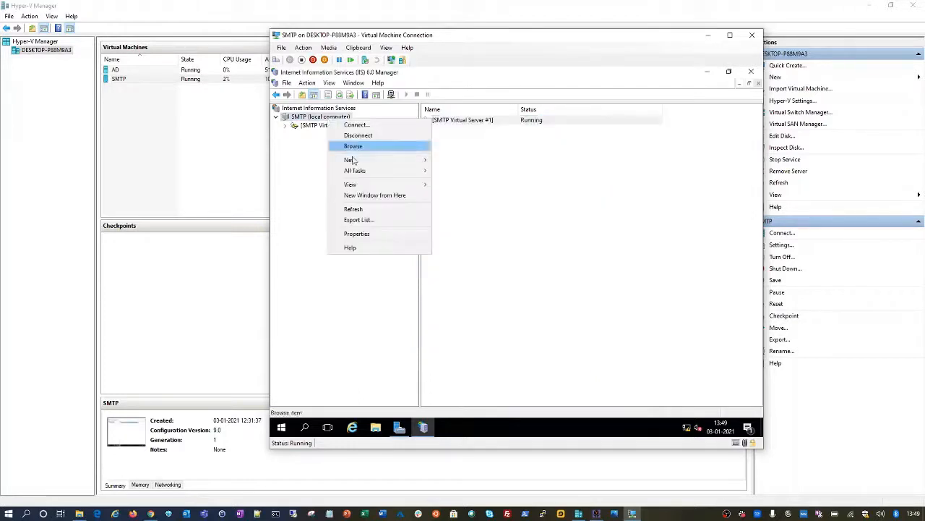
{"action": "left_click", "coordinate": [374, 238]}
{"action": "key", "text": "Escape"}
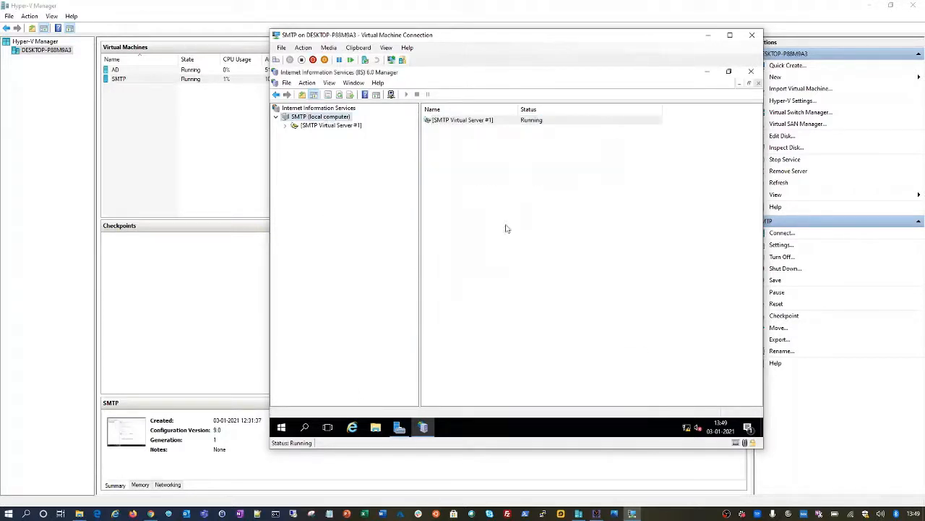
Step: Reopen and close the virtual server's properties, then cancel a rename so its name stays unchanged
{"action": "left_click", "coordinate": [356, 127]}
{"action": "right_click", "coordinate": [357, 127]}
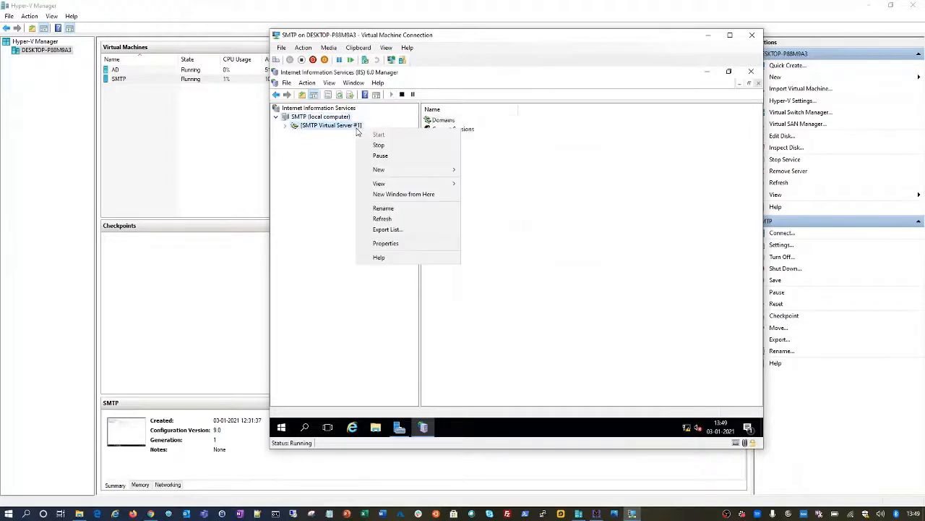
{"action": "left_click", "coordinate": [395, 242]}
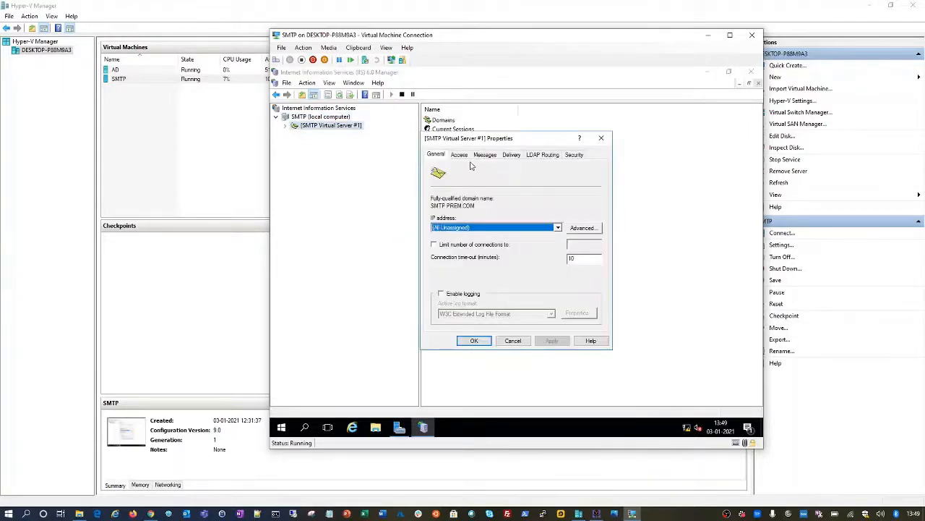
{"action": "key", "text": "Escape"}
{"action": "key", "text": "F2"}
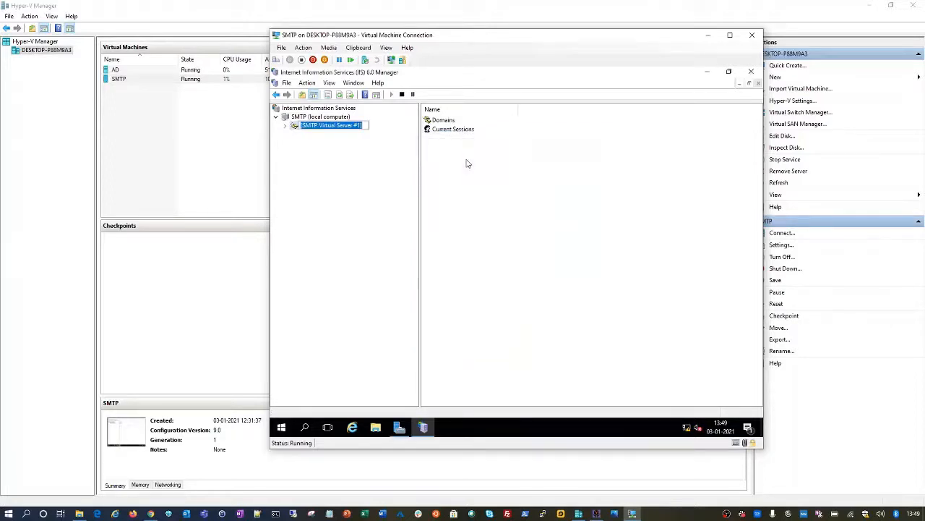
{"action": "left_click", "coordinate": [446, 195]}
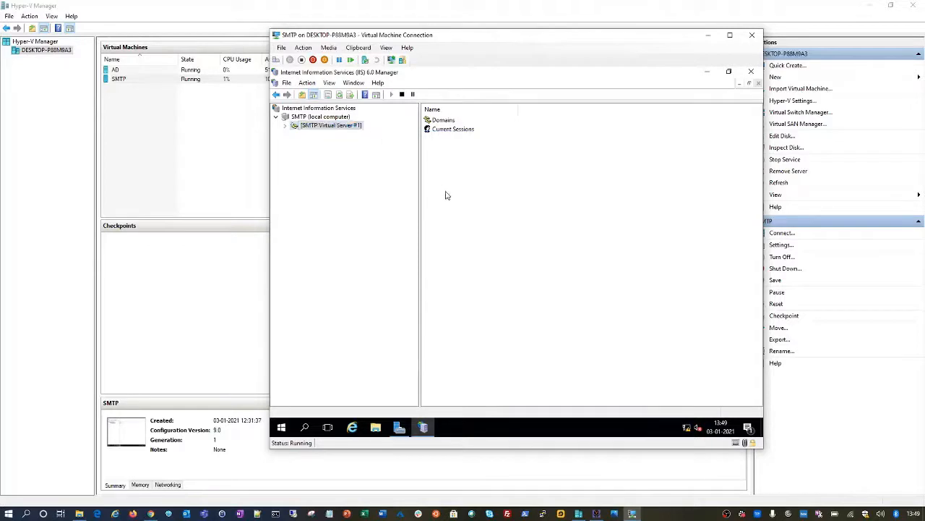
Step: Expand SMTP Virtual Server #1 to view the SMTP.PREM.COM domain and current sessions
{"action": "left_click", "coordinate": [285, 126]}
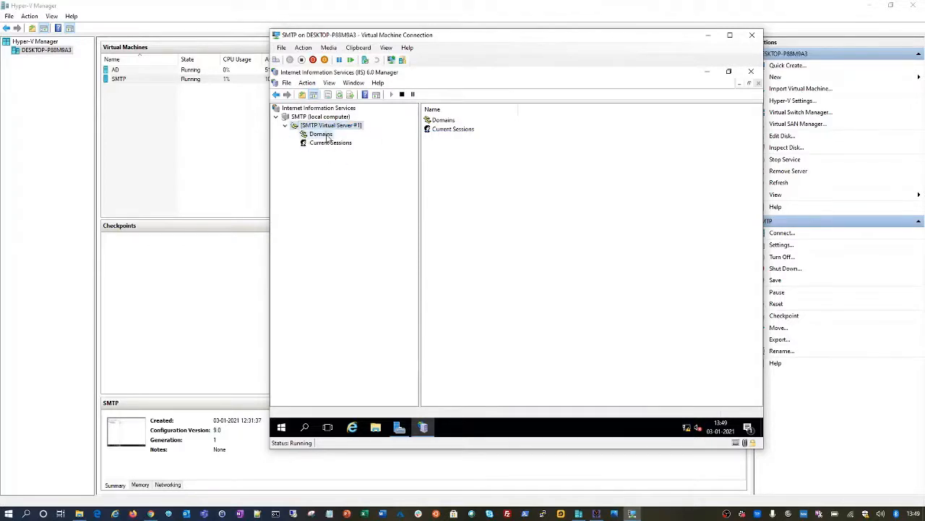
{"action": "left_click", "coordinate": [327, 136]}
{"action": "left_click", "coordinate": [464, 123]}
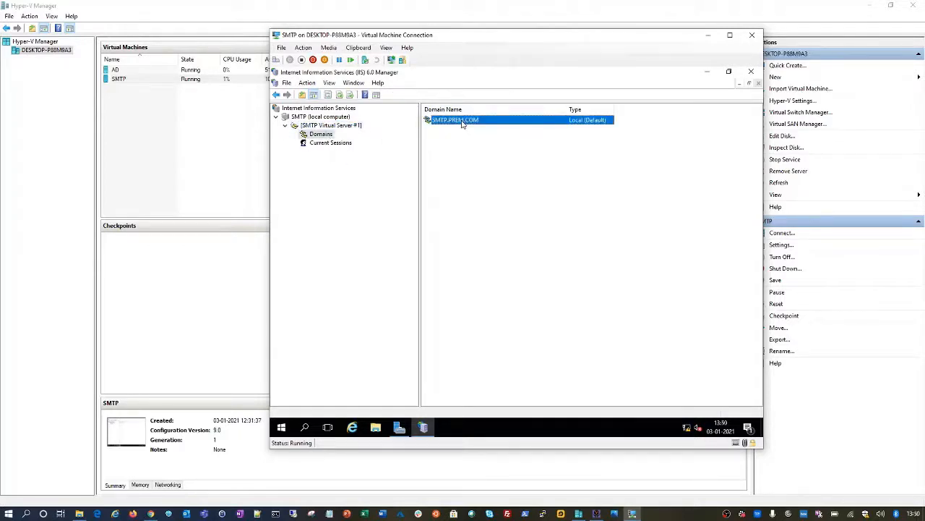
{"action": "left_click", "coordinate": [330, 143]}
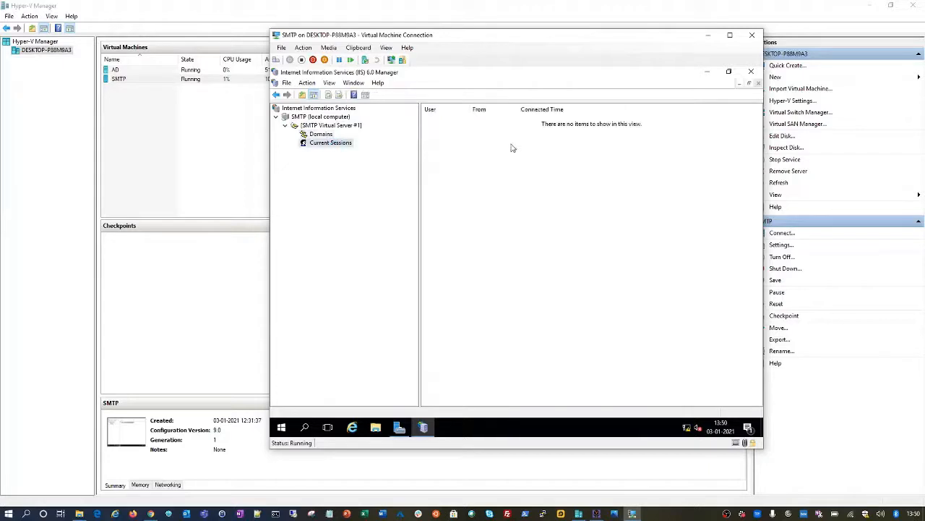
Step: Open the Properties dialog of SMTP Virtual Server #1
{"action": "left_click", "coordinate": [334, 129]}
{"action": "right_click", "coordinate": [334, 129]}
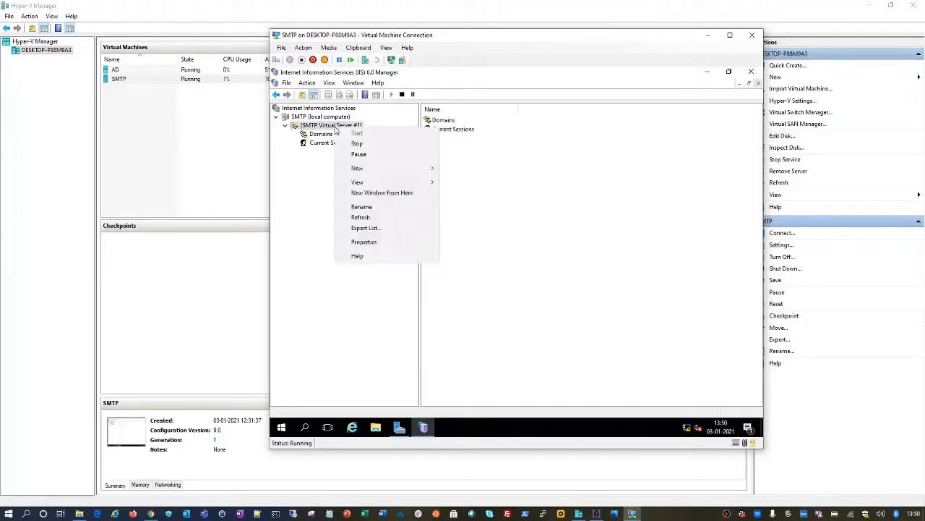
{"action": "left_click", "coordinate": [374, 243]}
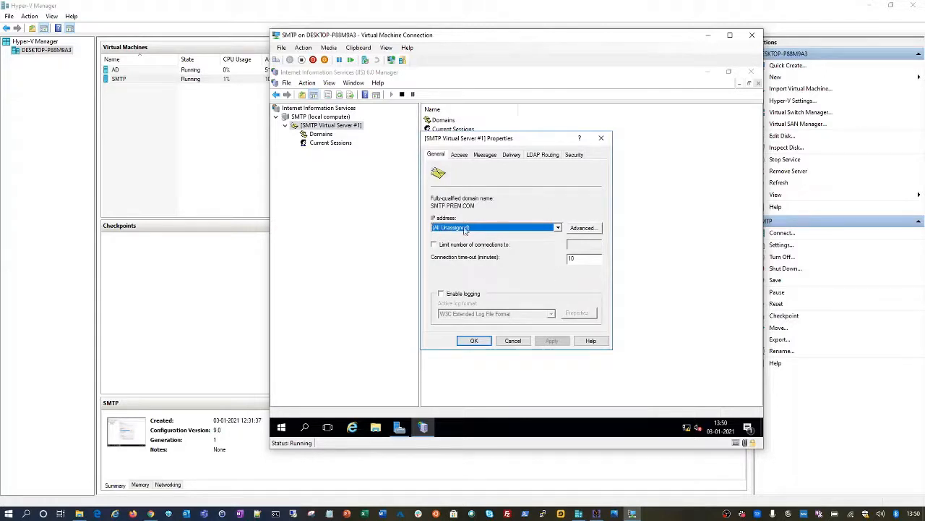
Step: Keep the IP address at (All Unassigned) and leave the connection limit off
{"action": "left_click_drag", "start_coordinate": [504, 140], "coordinate": [564, 99]}
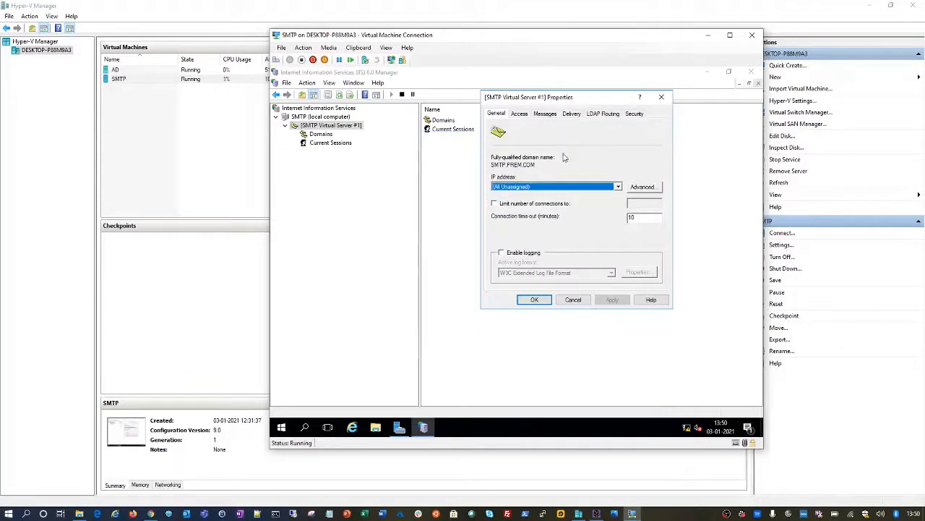
{"action": "left_click", "coordinate": [618, 187]}
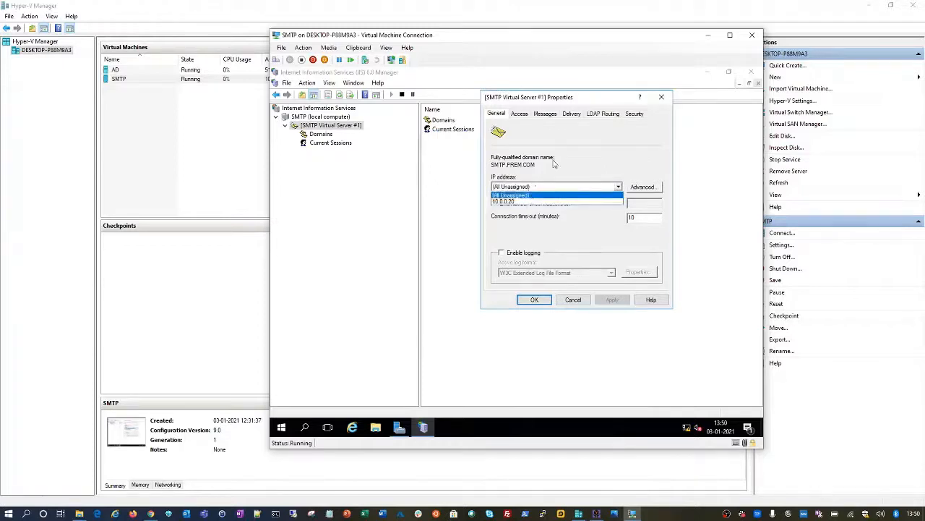
{"action": "left_click", "coordinate": [593, 167]}
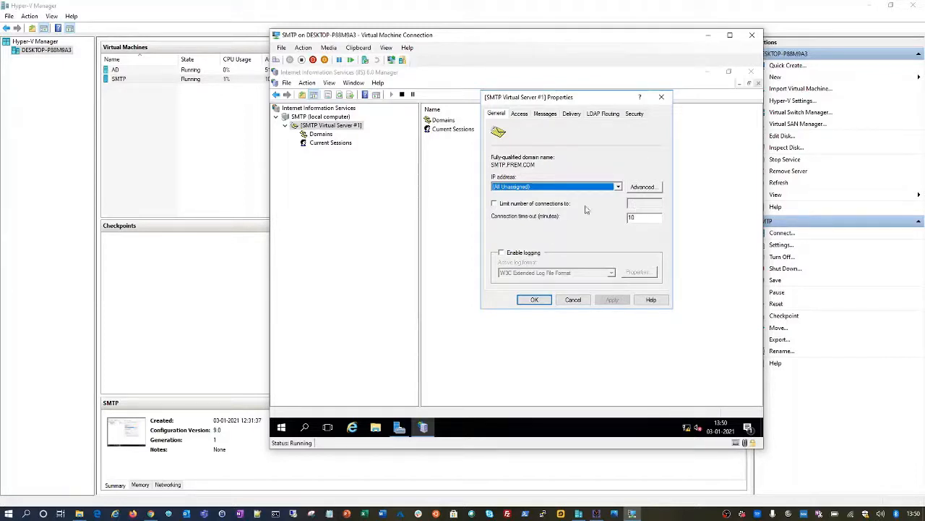
{"action": "left_click", "coordinate": [545, 206]}
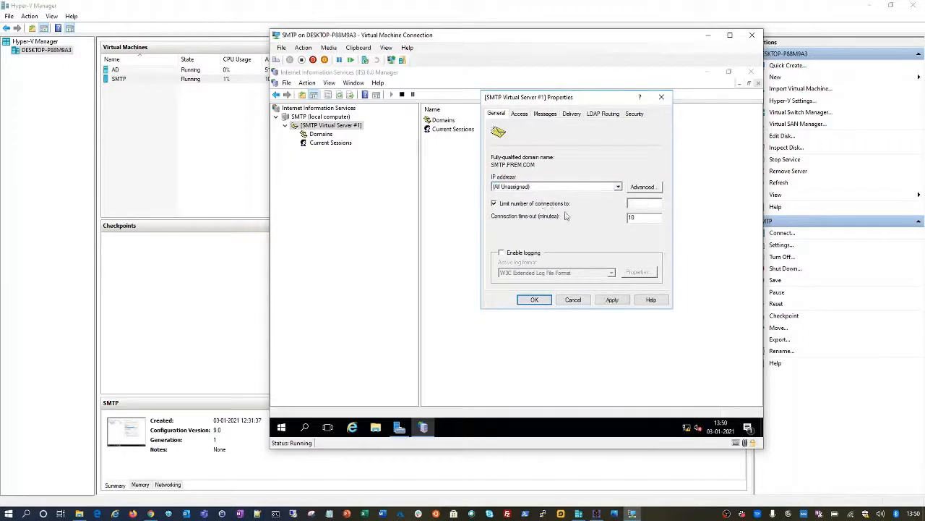
{"action": "left_click", "coordinate": [530, 207]}
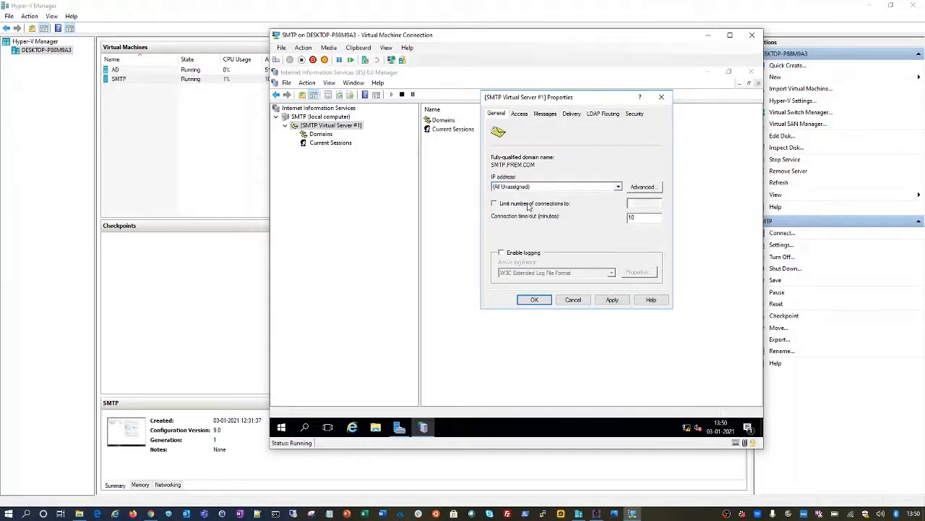
Step: Enable logging in NCSA Common Log File Format and open its logging properties
{"action": "left_click", "coordinate": [526, 254]}
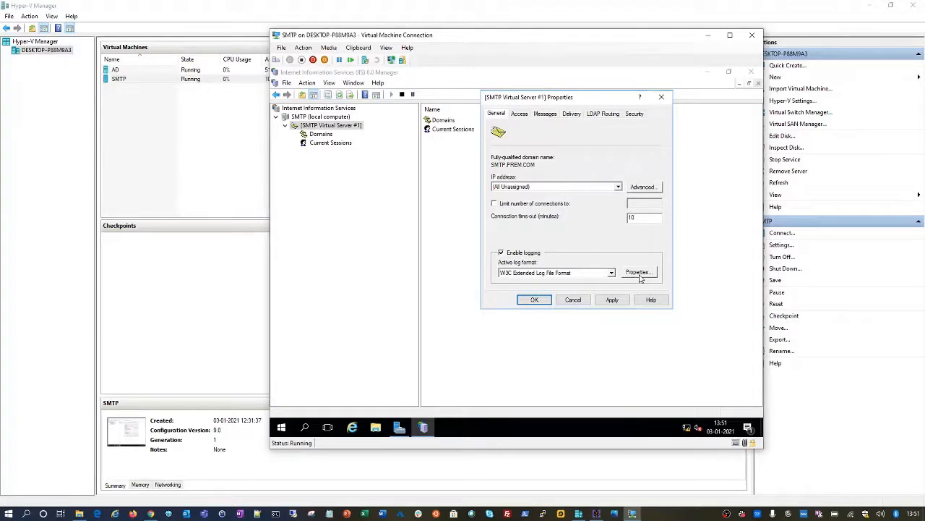
{"action": "left_click", "coordinate": [612, 272]}
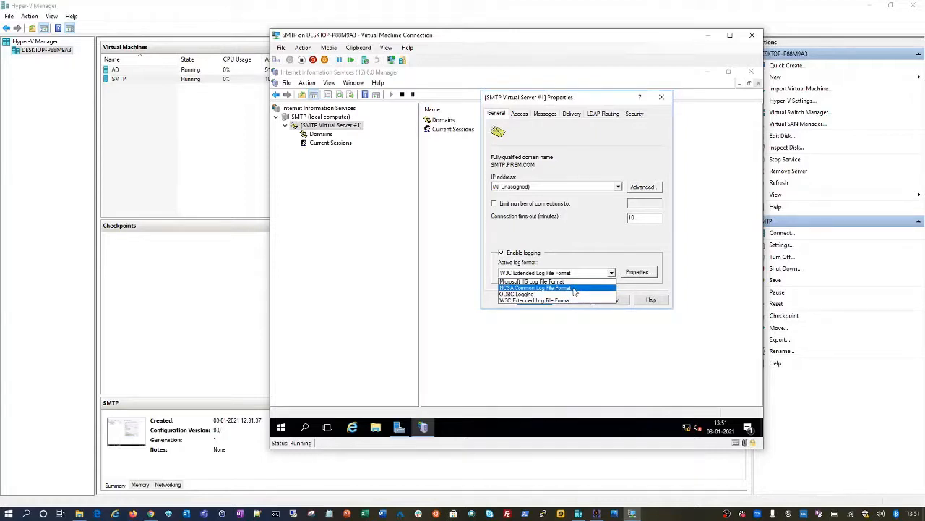
{"action": "left_click", "coordinate": [573, 289]}
{"action": "left_click", "coordinate": [612, 274]}
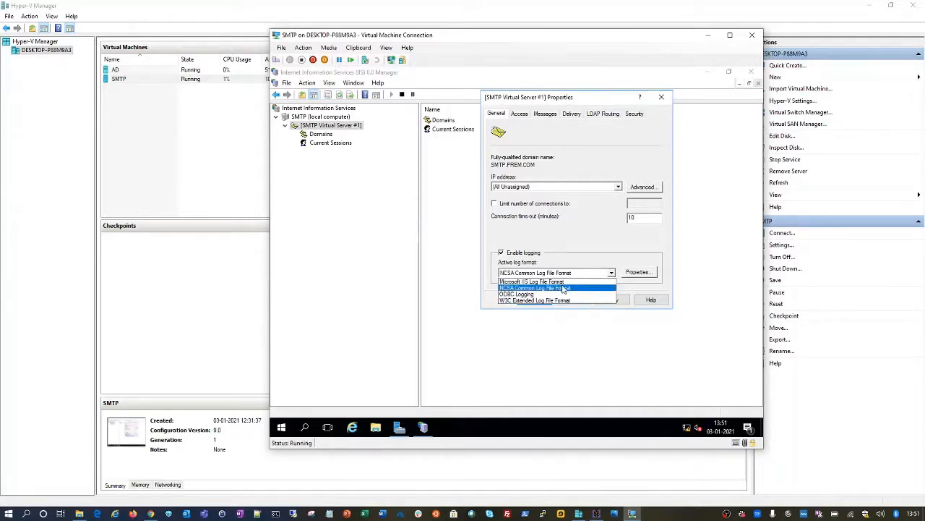
{"action": "left_click", "coordinate": [563, 288]}
{"action": "left_click", "coordinate": [640, 273]}
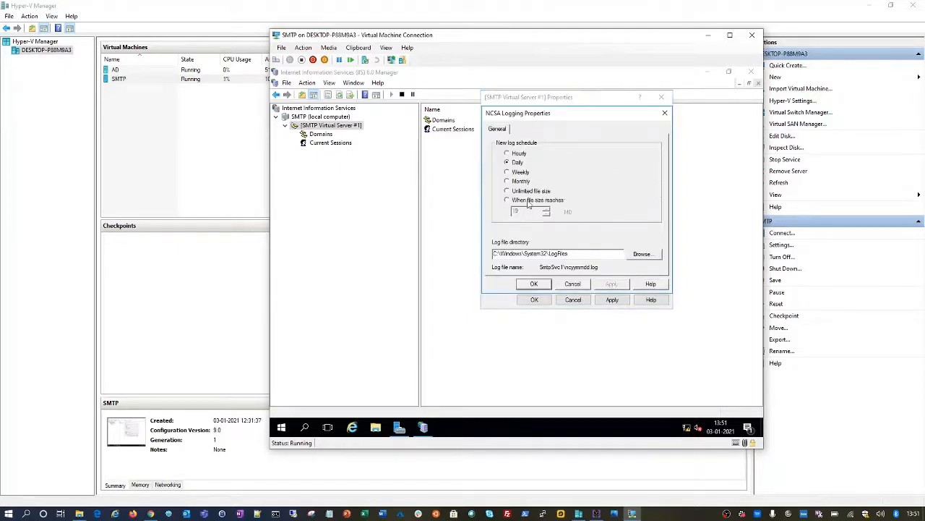
Step: Roll logs over when the file reaches 100 MB, after checking the C: drive's folders
{"action": "left_click", "coordinate": [530, 201]}
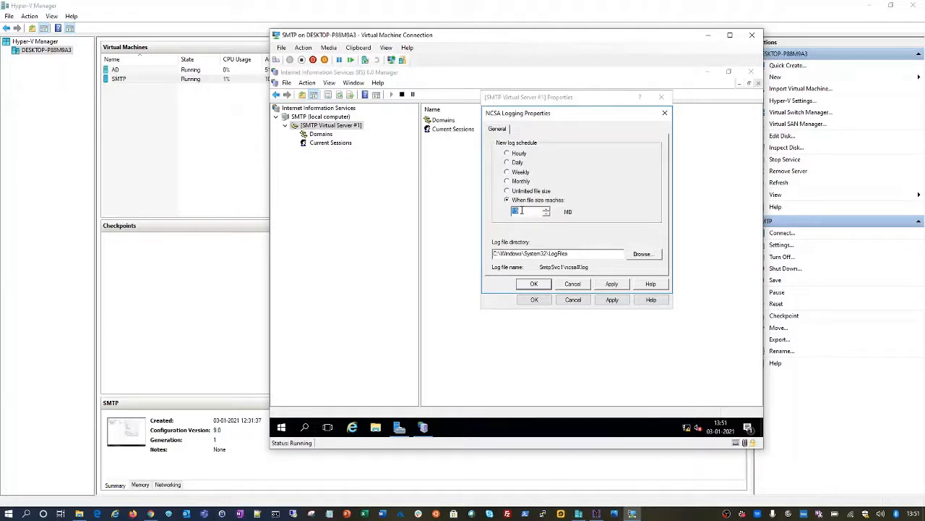
{"action": "type", "text": "100"}
{"action": "left_click", "coordinate": [374, 428]}
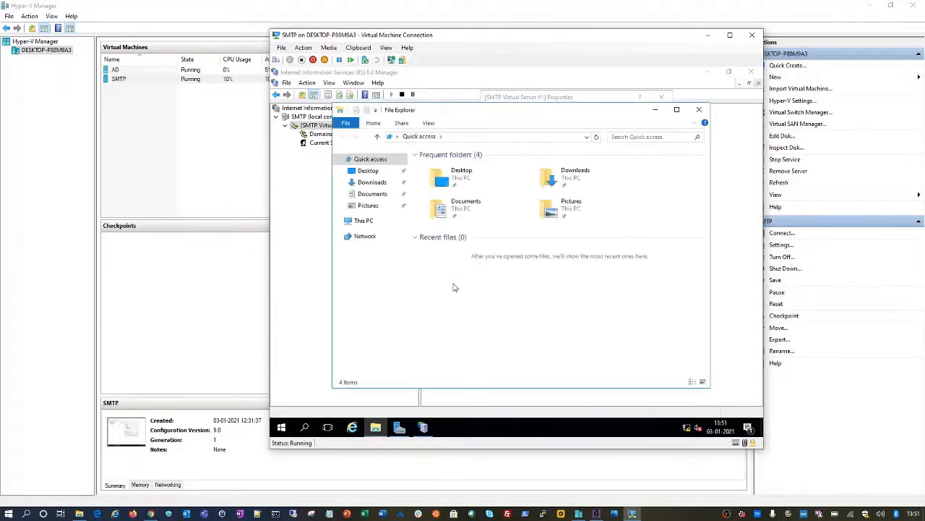
{"action": "left_click", "coordinate": [368, 224]}
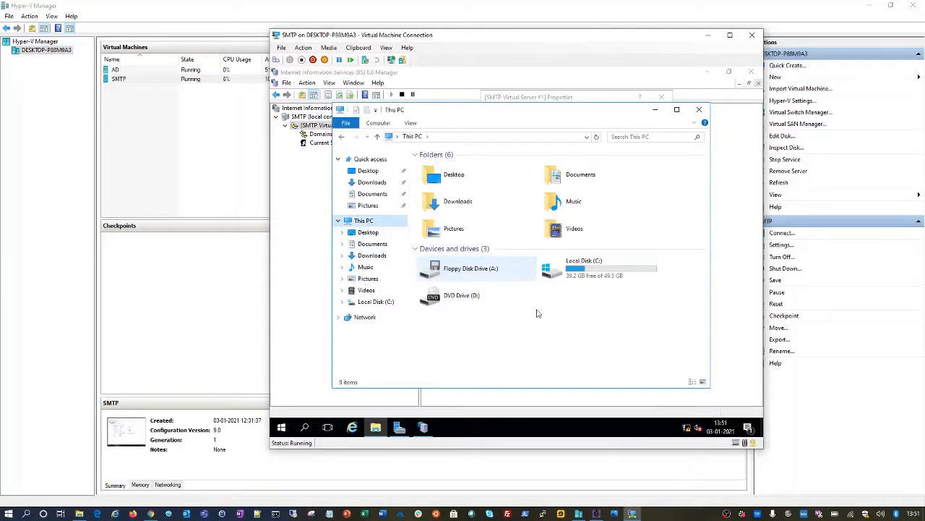
{"action": "double_click", "coordinate": [544, 259]}
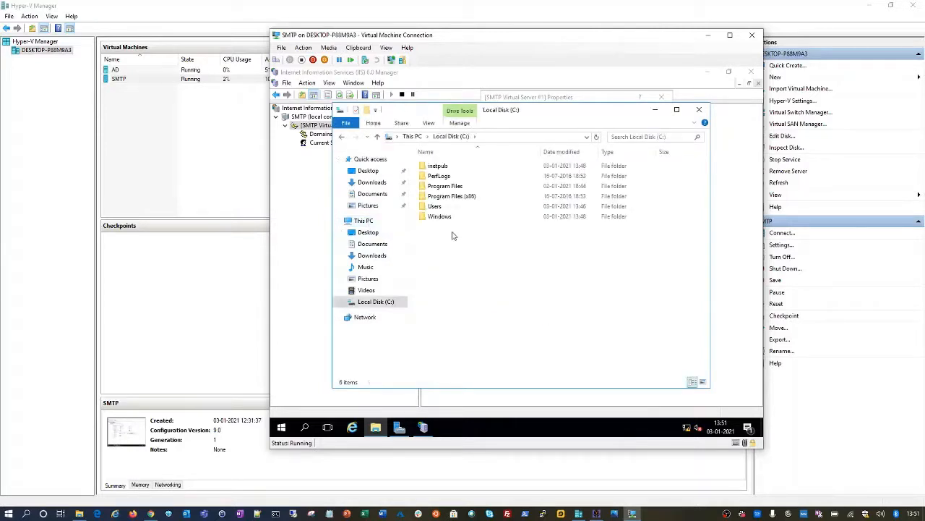
{"action": "left_click", "coordinate": [376, 428]}
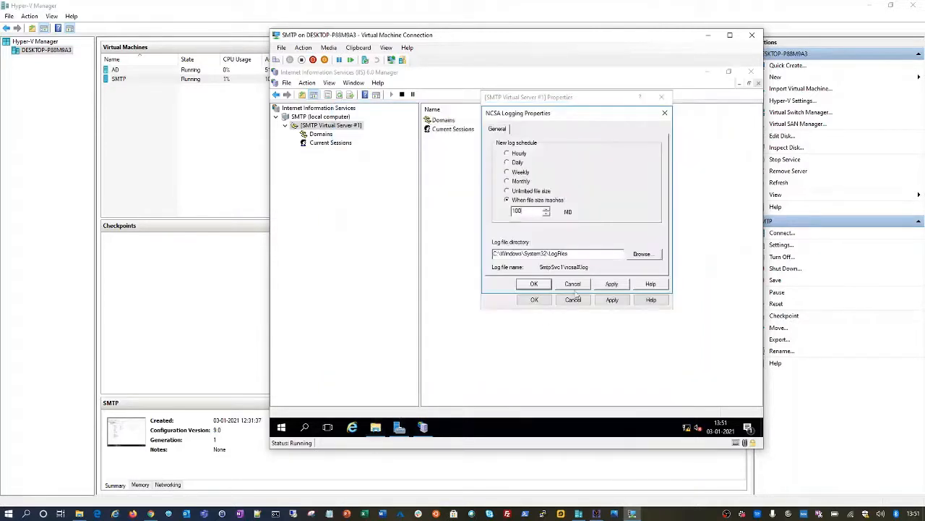
Step: Set the log folder to a new C:\SMTPLogs folder and apply the logging settings
{"action": "left_click", "coordinate": [642, 253]}
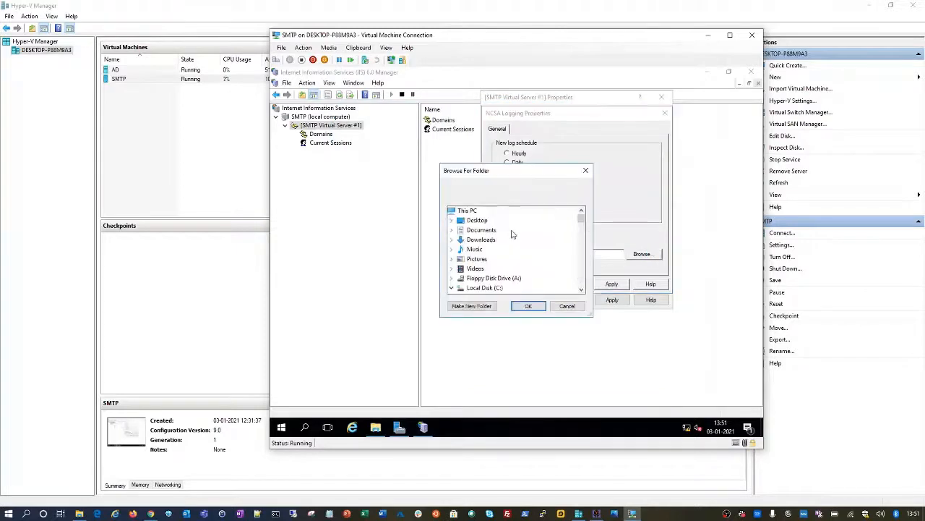
{"action": "left_click", "coordinate": [490, 306]}
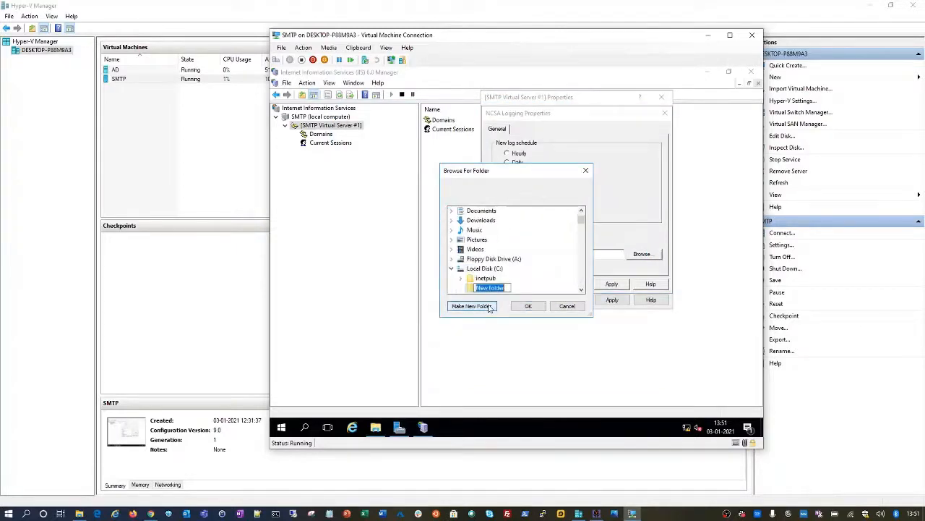
{"action": "type", "text": "SMTPLogs"}
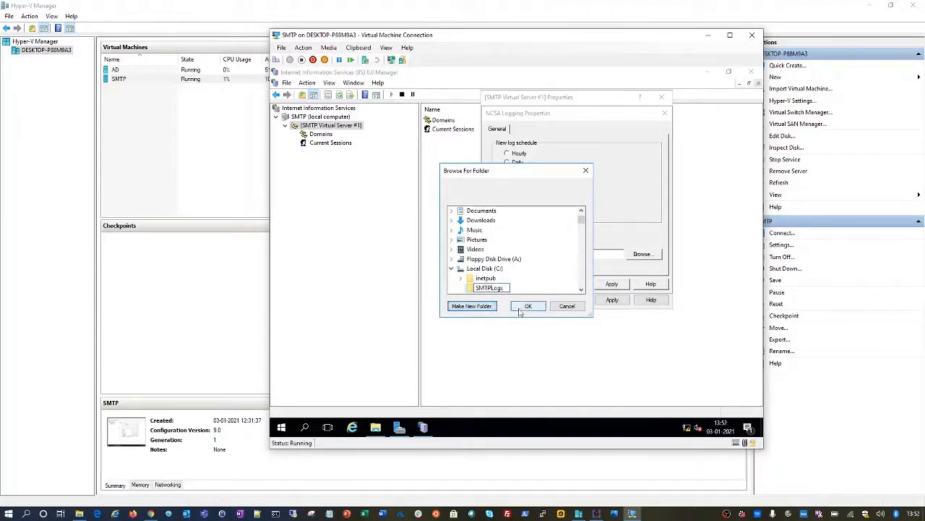
{"action": "left_click", "coordinate": [528, 305]}
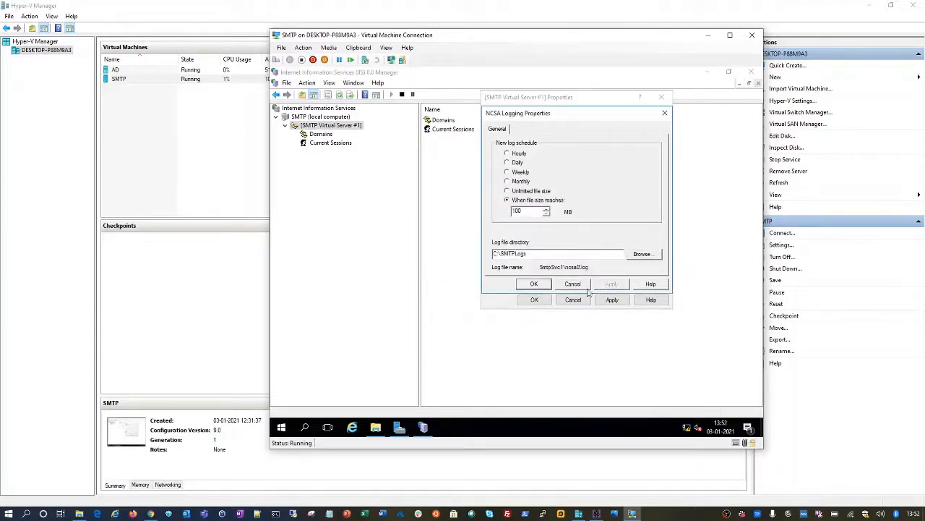
{"action": "left_click", "coordinate": [542, 285]}
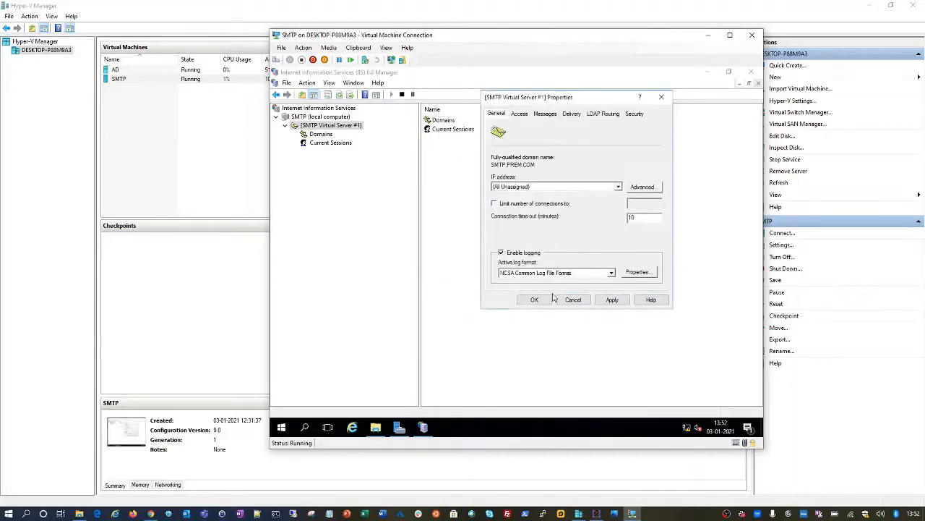
{"action": "left_click", "coordinate": [612, 299]}
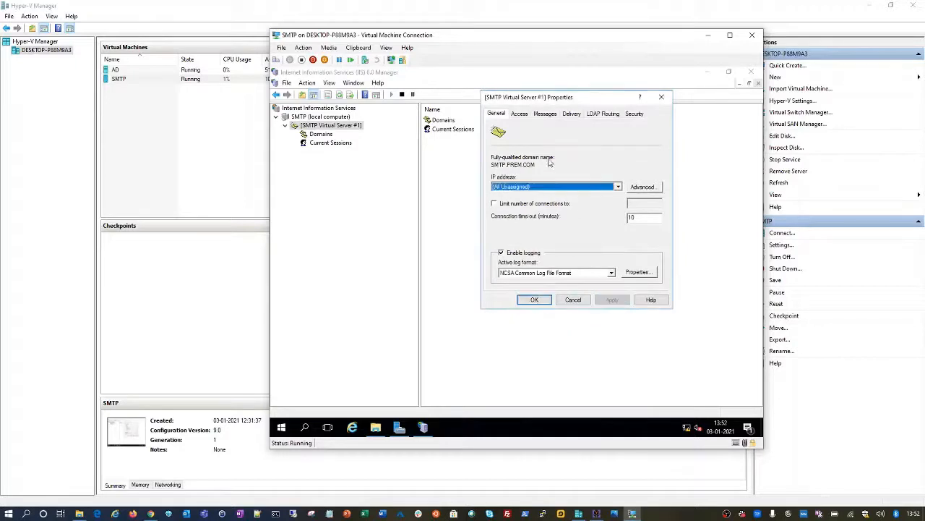
Step: Confirm the (All Unassigned) binding on TCP port 25 in the Advanced address list
{"action": "left_click", "coordinate": [655, 190]}
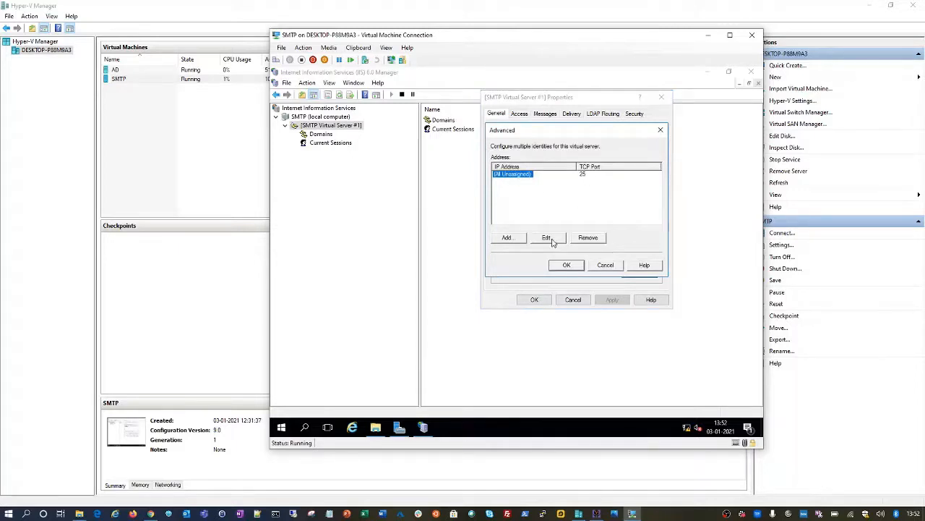
{"action": "left_click", "coordinate": [509, 241]}
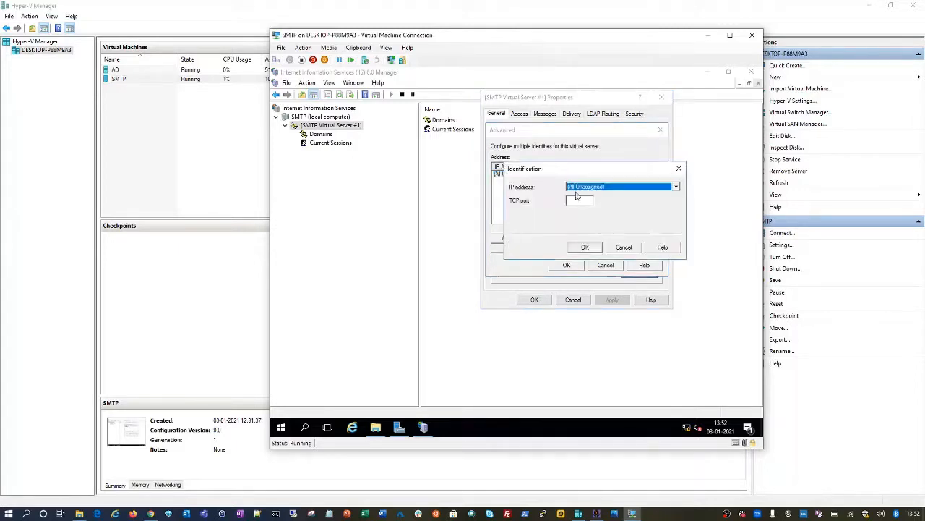
{"action": "left_click", "coordinate": [589, 203]}
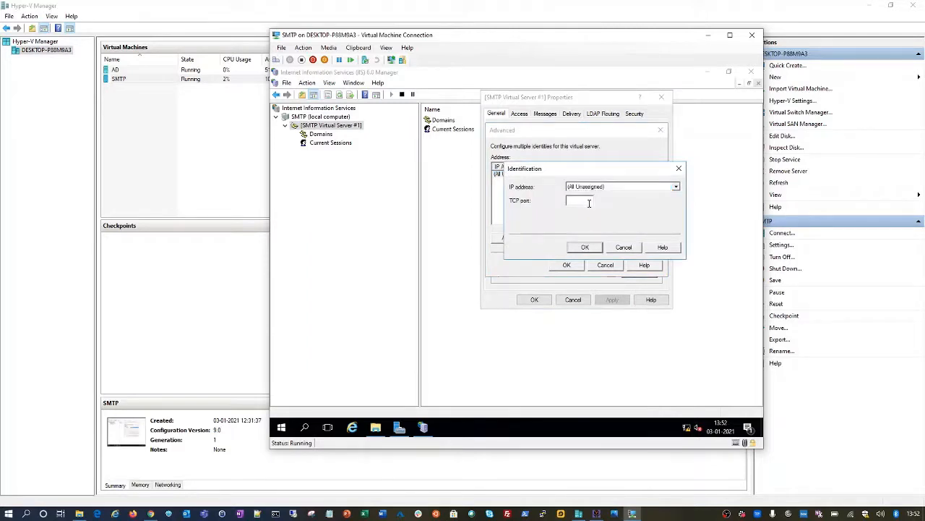
{"action": "type", "text": "25"}
{"action": "left_click", "coordinate": [585, 246]}
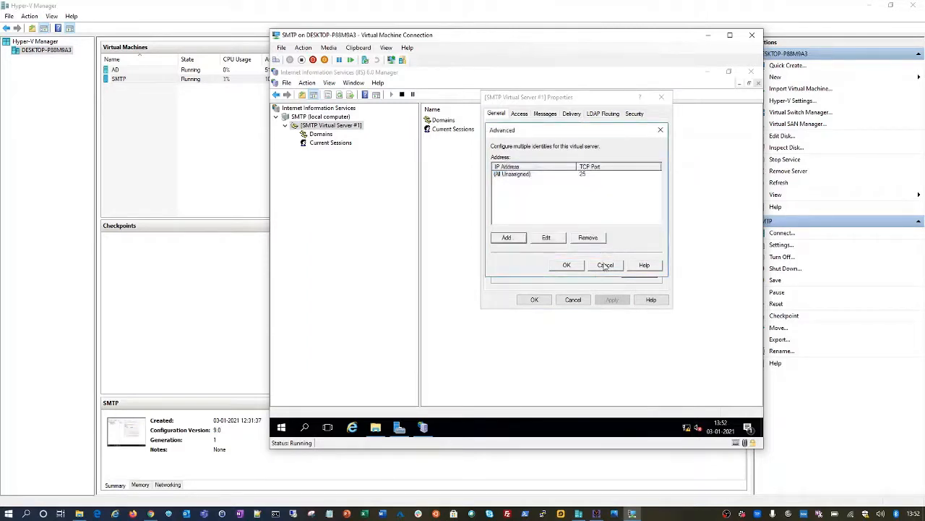
{"action": "left_click", "coordinate": [564, 264]}
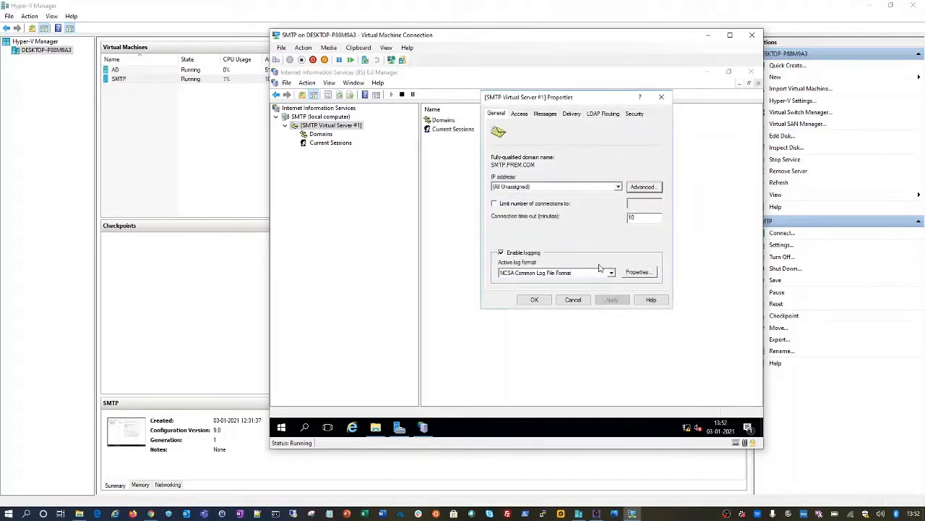
{"action": "left_click", "coordinate": [524, 114]}
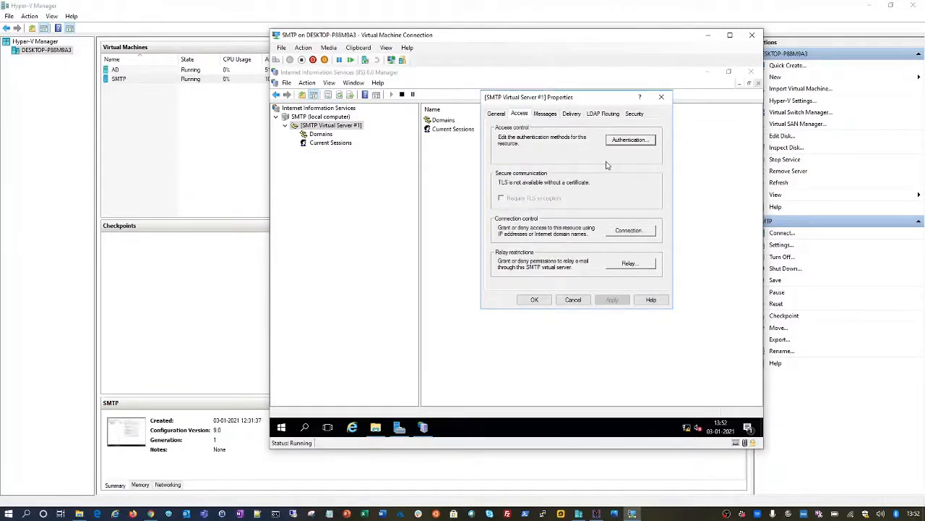
Step: Review anonymous authentication on the Access tab without changes, then open the Connection list
{"action": "left_click", "coordinate": [628, 142]}
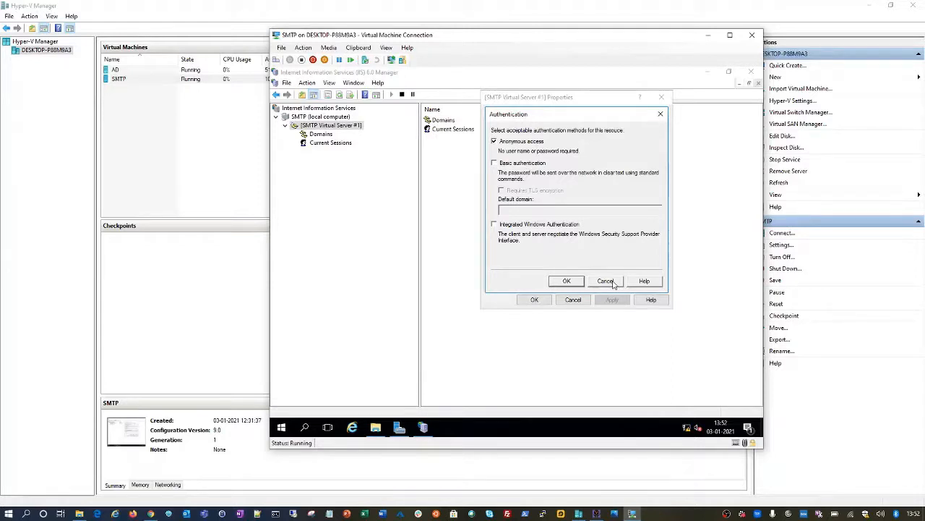
{"action": "left_click", "coordinate": [605, 281]}
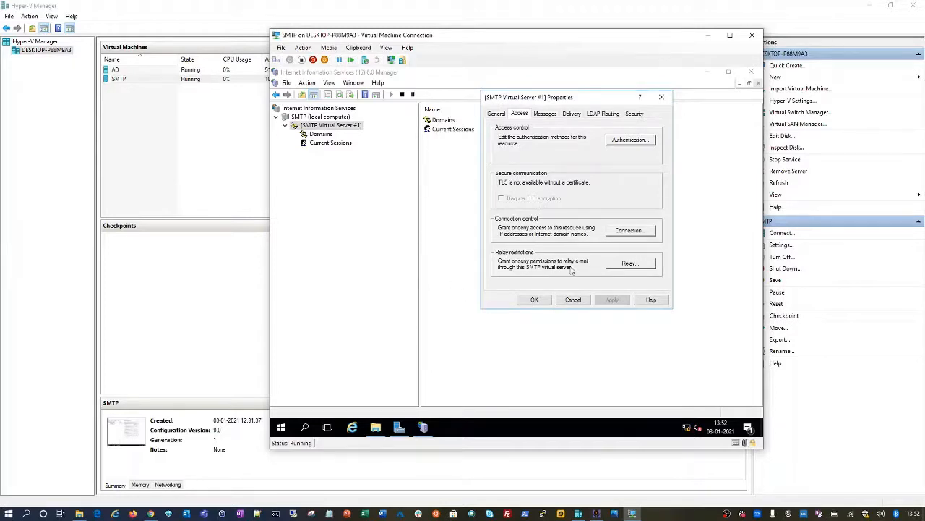
{"action": "left_click", "coordinate": [625, 231]}
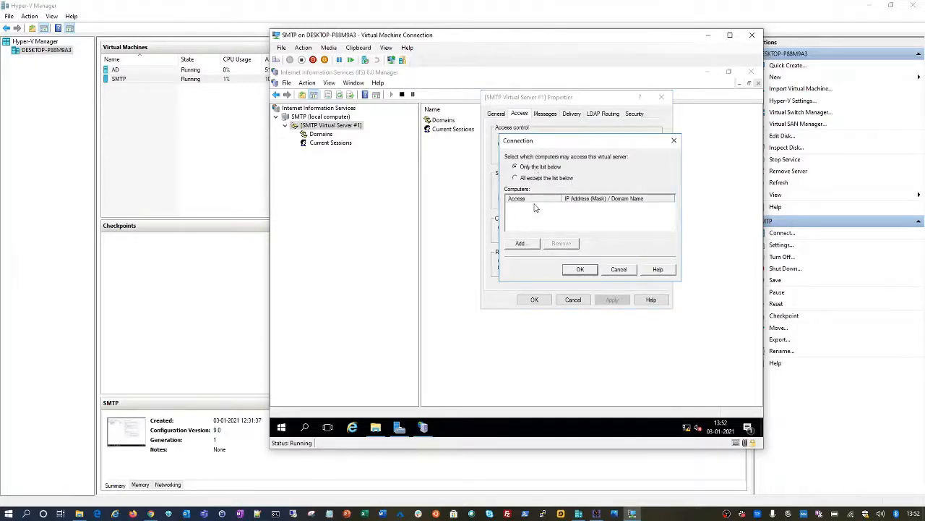
Step: Grant connection access to the 10.0.0.0 group with subnet mask 255.255.255.0
{"action": "left_click", "coordinate": [523, 245]}
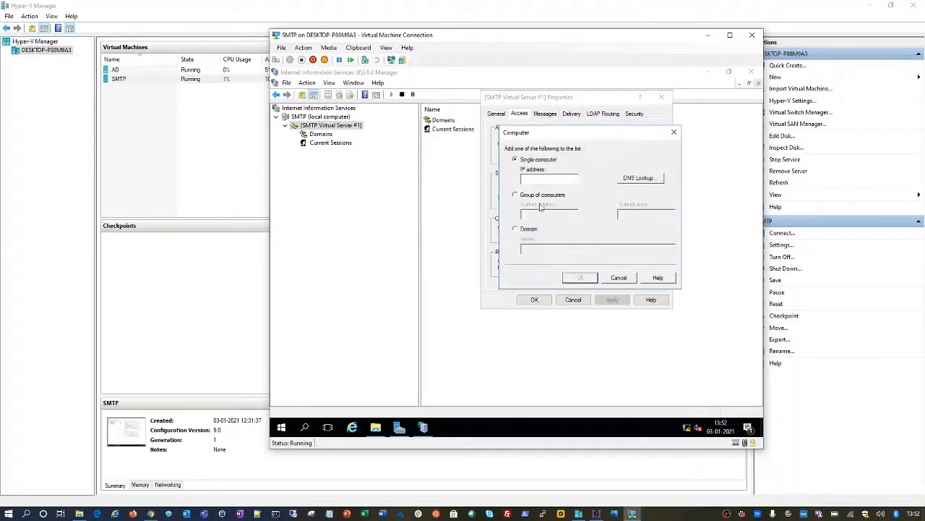
{"action": "key", "text": "Escape"}
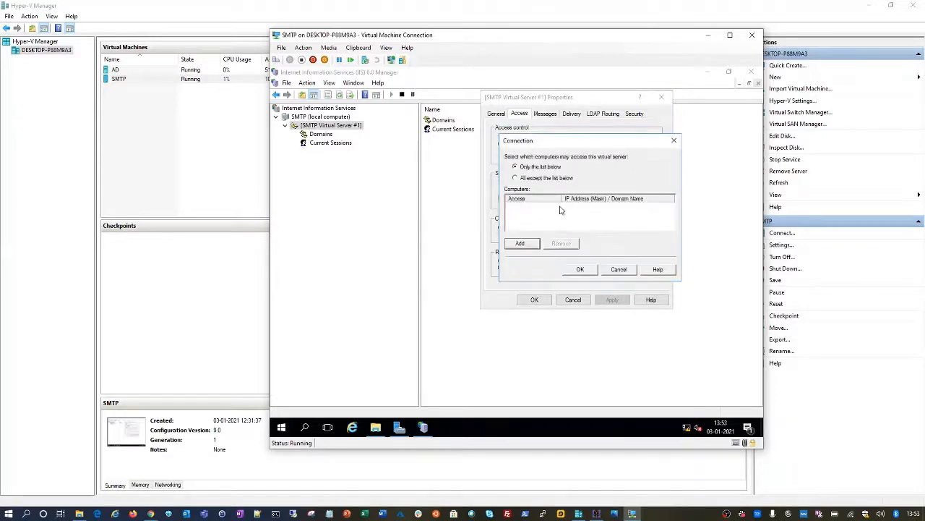
{"action": "left_click", "coordinate": [521, 243]}
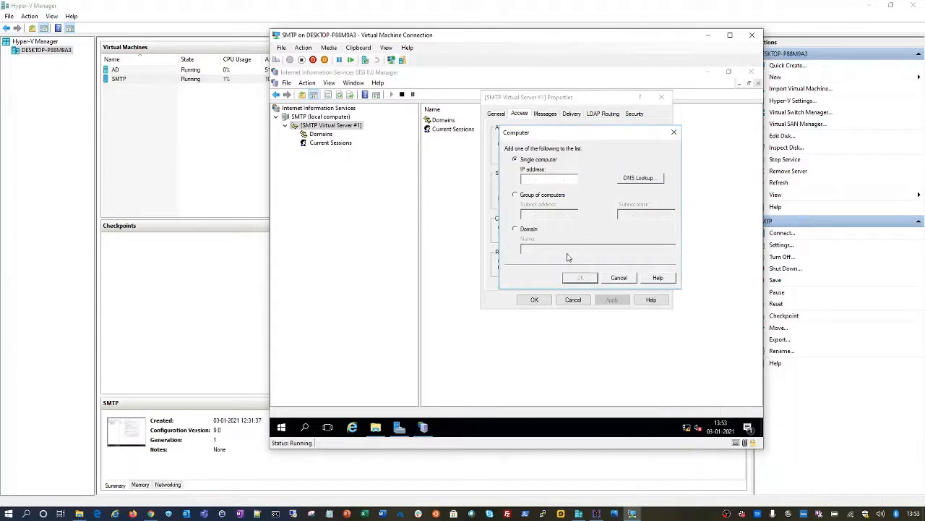
{"action": "type", "text": "10"}
{"action": "key", "text": "BackSpace"}
{"action": "key", "text": "BackSpace"}
{"action": "key", "text": "BackSpace"}
{"action": "key", "text": "BackSpace"}
{"action": "left_click", "coordinate": [527, 196]}
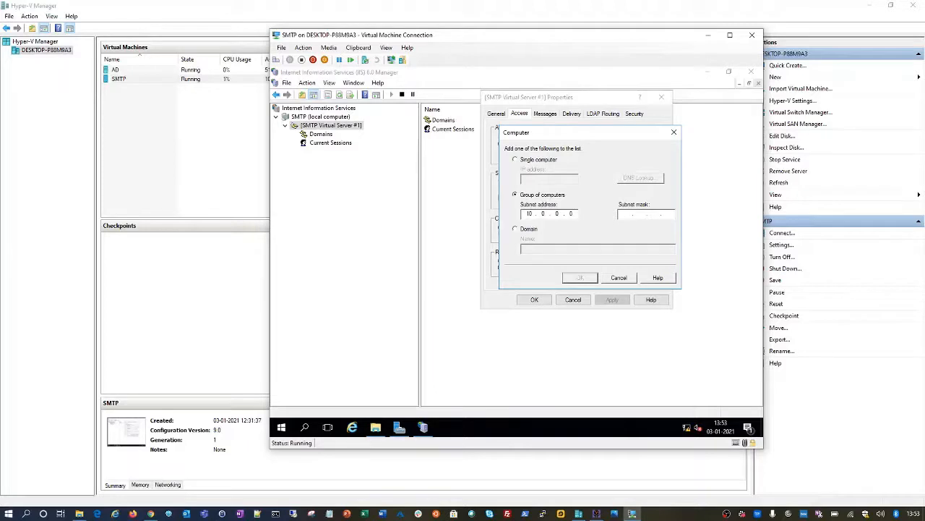
{"action": "type", "text": "25"}
{"action": "type", "text": "525524"}
{"action": "type", "text": "550"}
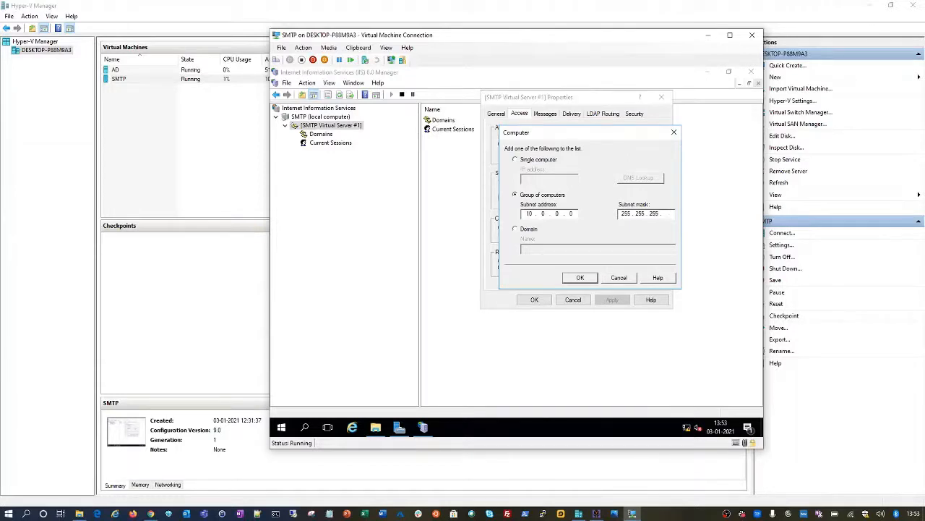
{"action": "left_click", "coordinate": [581, 280]}
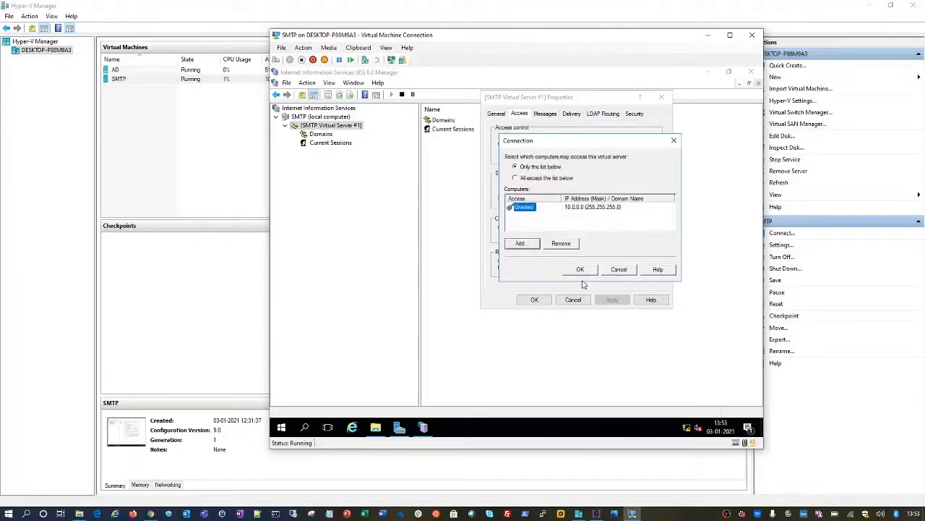
Step: Add single computer 127.0.0.1 to the allowed list and accept the connection restrictions
{"action": "left_click", "coordinate": [522, 245]}
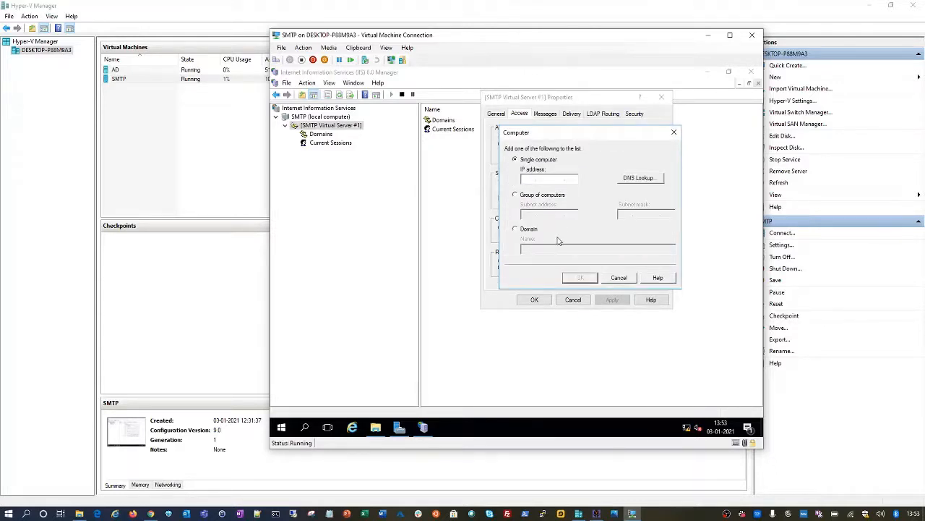
{"action": "type", "text": "127.0.0.1"}
{"action": "left_click", "coordinate": [580, 279]}
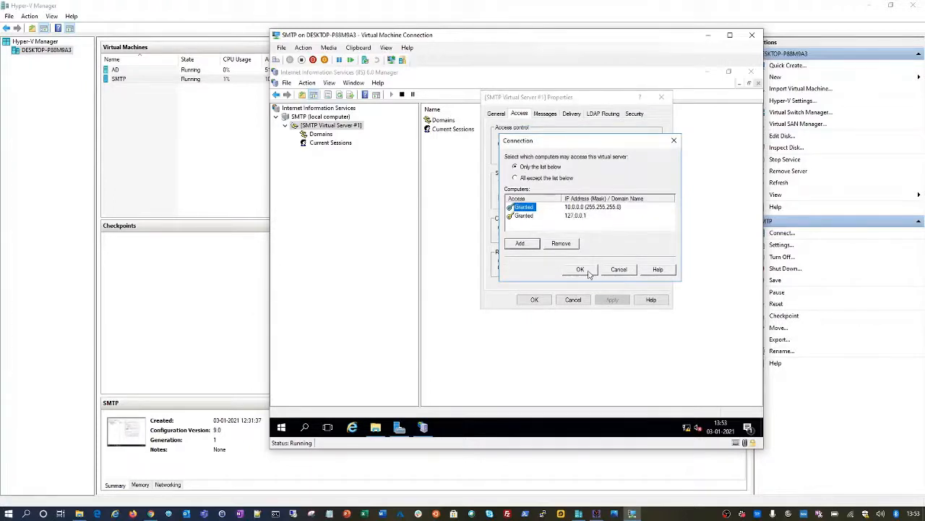
{"action": "left_click", "coordinate": [587, 271]}
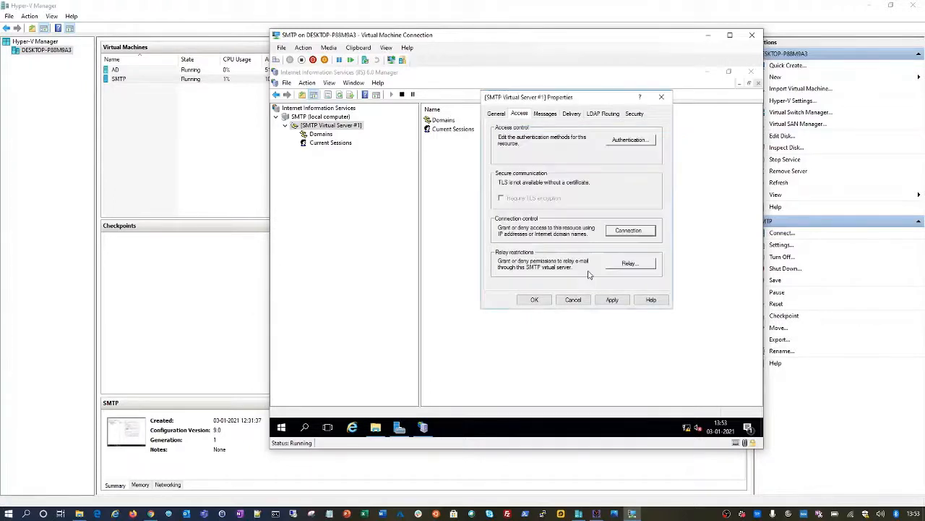
Step: Inspect the relay restrictions without changing them and apply the new connection settings
{"action": "left_click", "coordinate": [626, 264]}
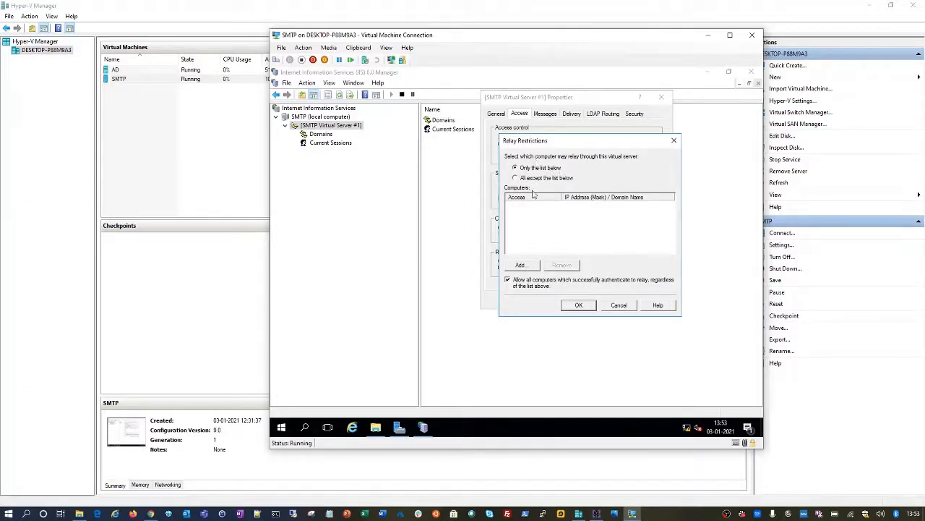
{"action": "left_click", "coordinate": [521, 265]}
{"action": "key", "text": "Escape"}
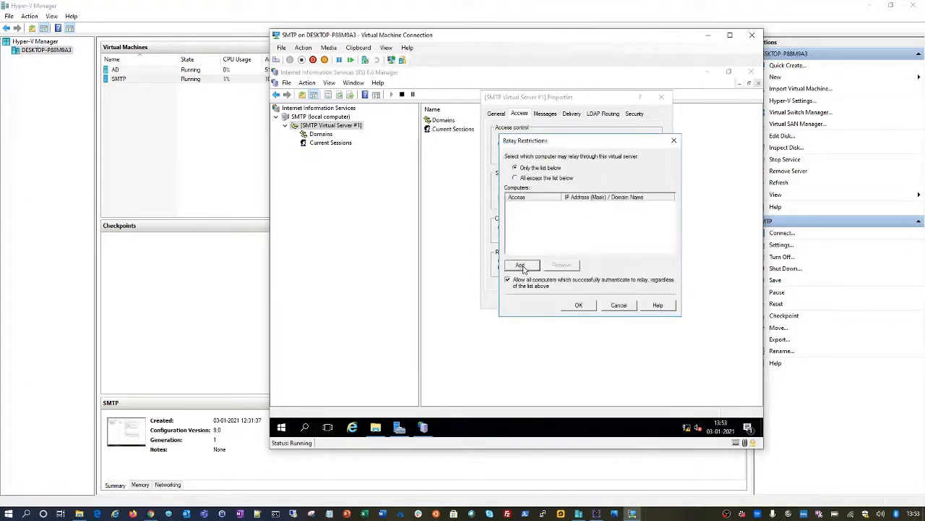
{"action": "left_click", "coordinate": [619, 305]}
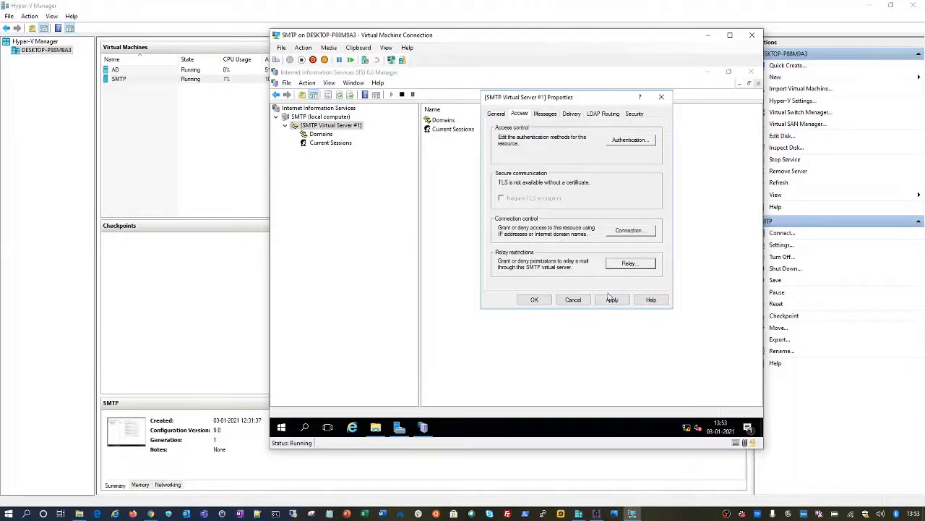
{"action": "left_click", "coordinate": [612, 299]}
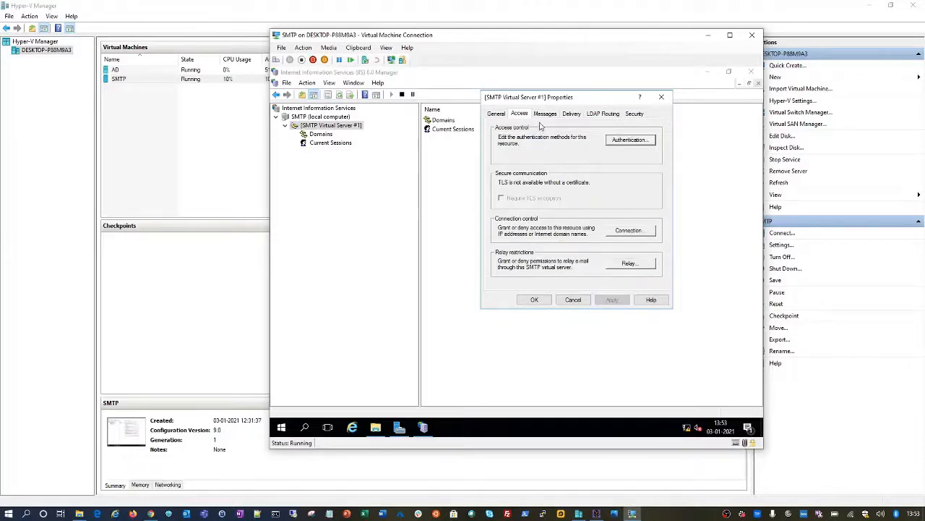
Step: Review the message size, session size and per-connection limits and the Badmail directory path
{"action": "left_click", "coordinate": [545, 115]}
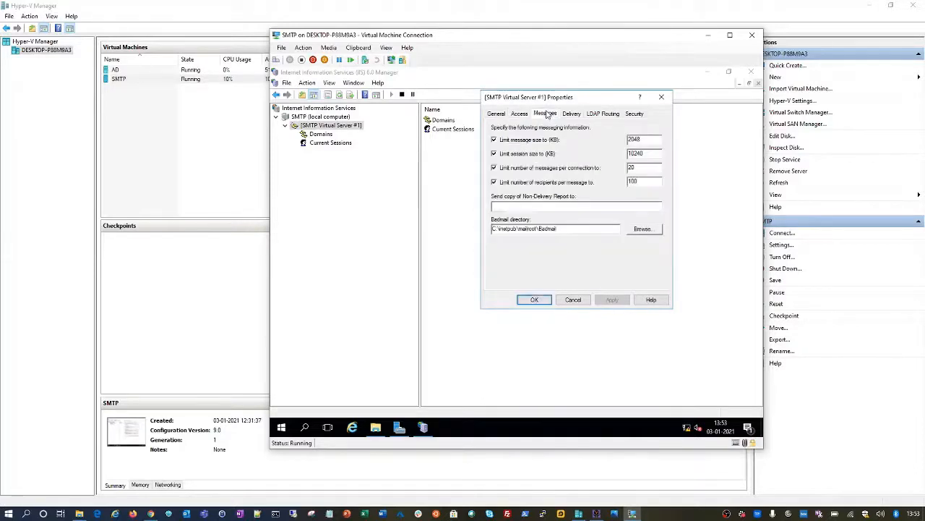
{"action": "double_click", "coordinate": [636, 138]}
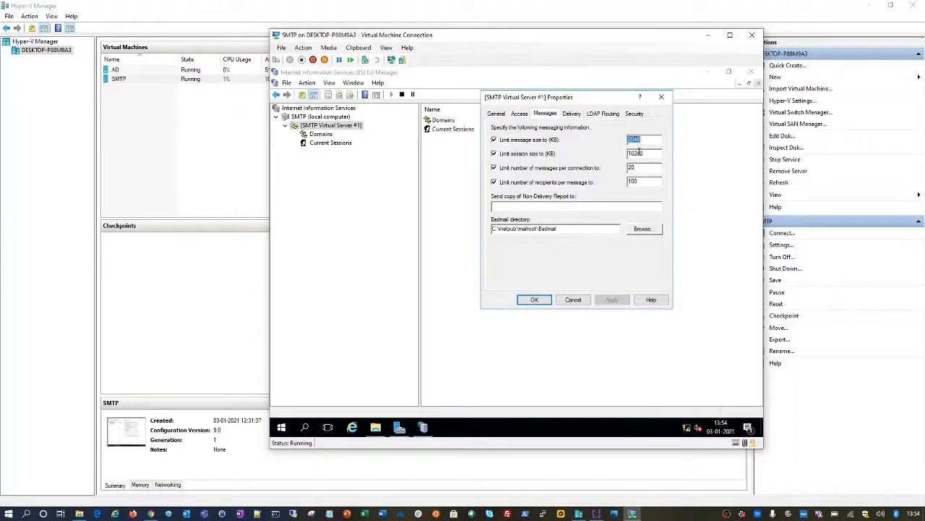
{"action": "double_click", "coordinate": [638, 153]}
{"action": "double_click", "coordinate": [632, 167]}
{"action": "left_click", "coordinate": [596, 205]}
{"action": "left_click_drag", "start_coordinate": [568, 228], "coordinate": [480, 229]}
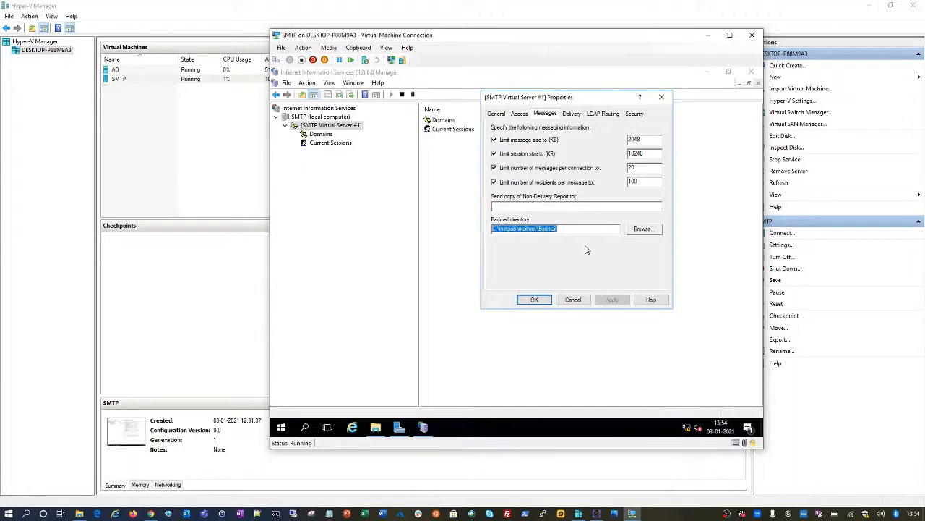
{"action": "left_click", "coordinate": [580, 229]}
{"action": "left_click", "coordinate": [572, 114]}
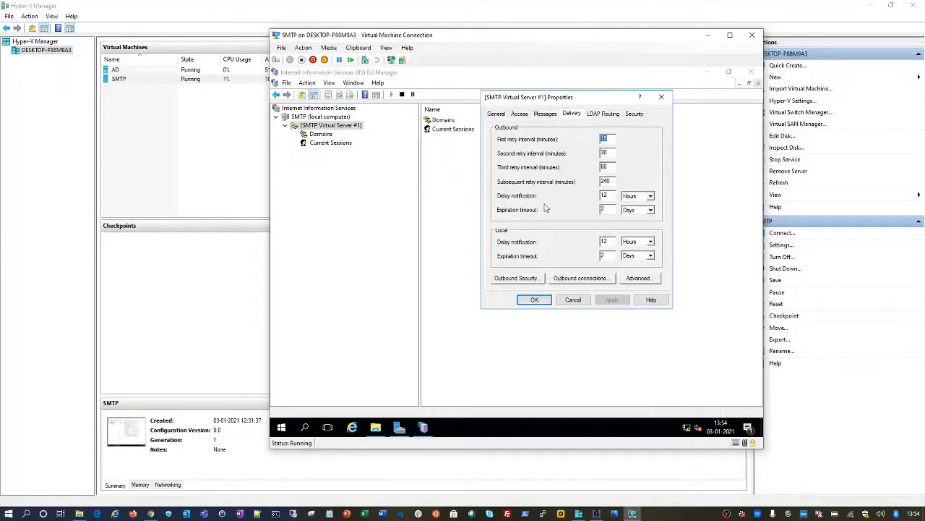
Step: Set outbound security back to Anonymous access with TLS encryption after trying Basic authentication
{"action": "left_click", "coordinate": [516, 279]}
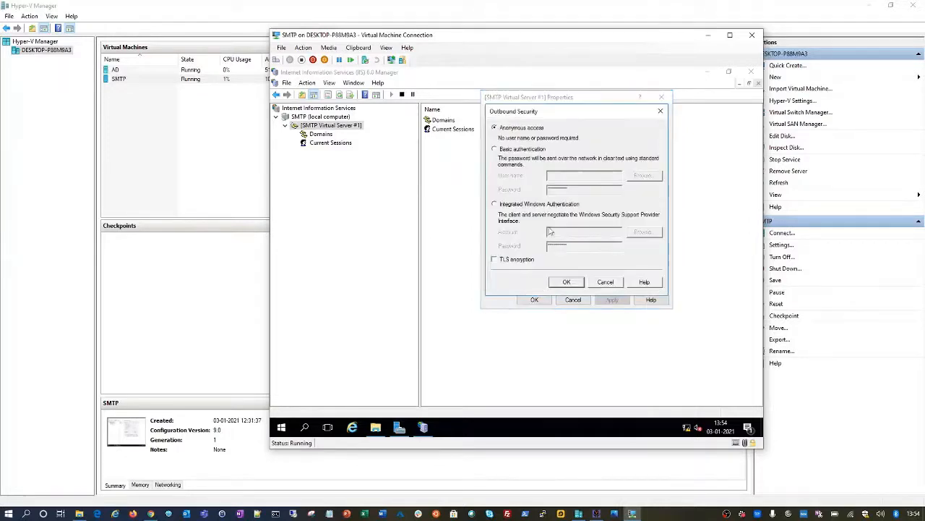
{"action": "left_click", "coordinate": [528, 150]}
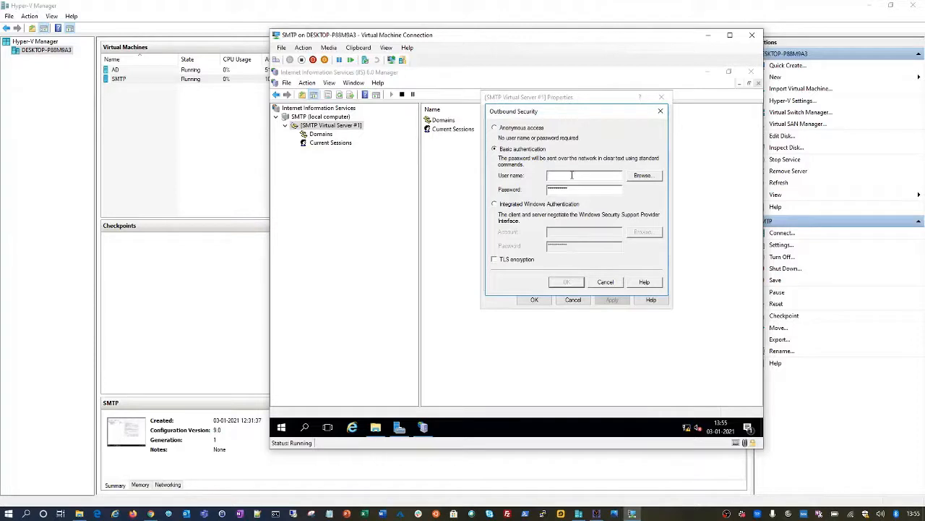
{"action": "left_click", "coordinate": [519, 128]}
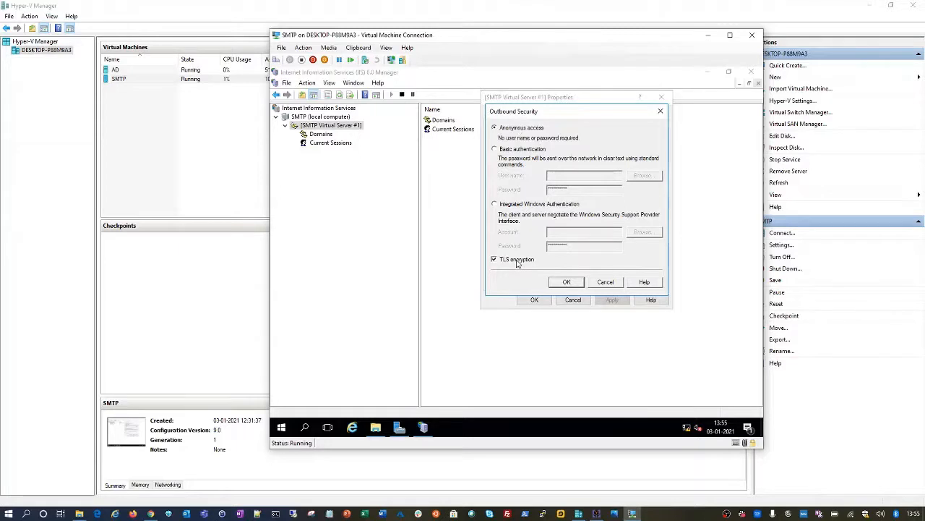
{"action": "left_click", "coordinate": [569, 282]}
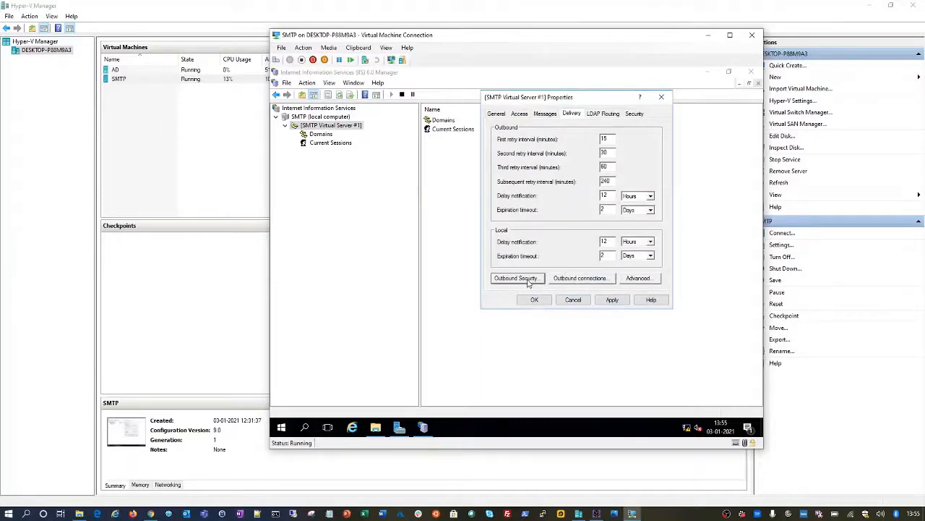
Step: Review the outbound connection limits (1000 connections, TCP port 25) and accept them unchanged
{"action": "left_click", "coordinate": [564, 280]}
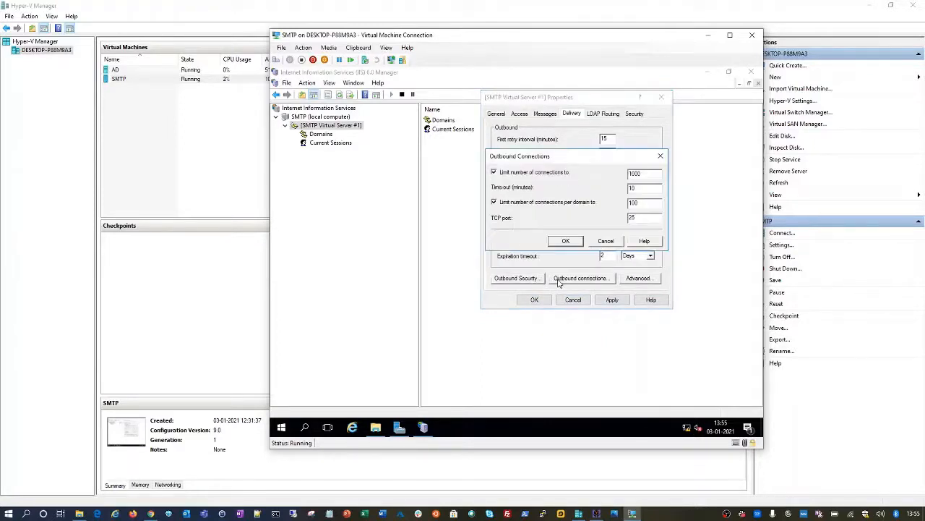
{"action": "double_click", "coordinate": [635, 173]}
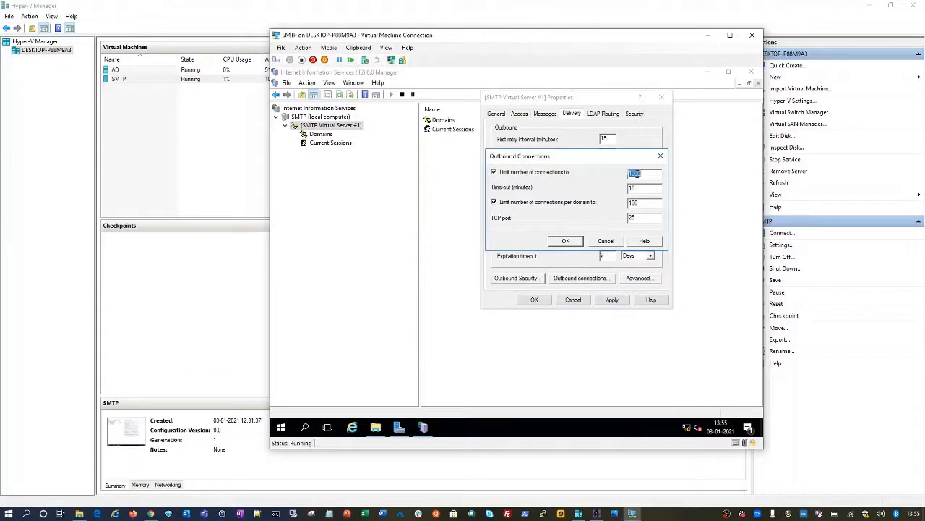
{"action": "left_click", "coordinate": [641, 188]}
{"action": "double_click", "coordinate": [633, 217]}
{"action": "left_click", "coordinate": [638, 217]}
{"action": "double_click", "coordinate": [638, 216]}
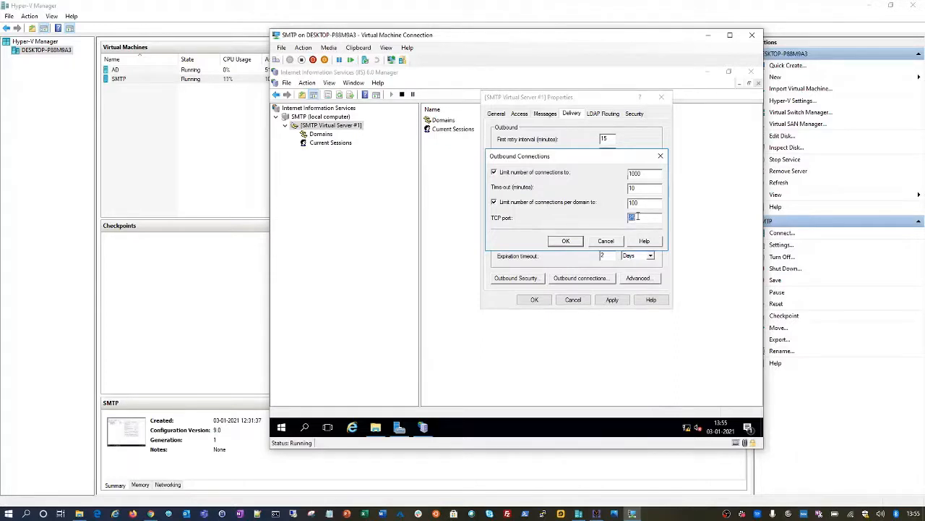
{"action": "left_click", "coordinate": [567, 242]}
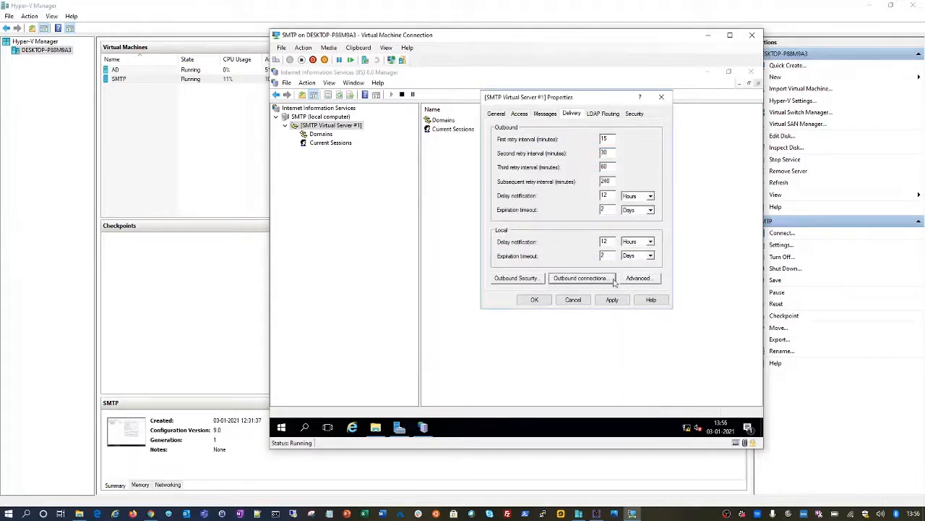
Step: In Advanced Delivery, review the fully qualified domain name SMTP.PREM.COM
{"action": "left_click", "coordinate": [638, 279]}
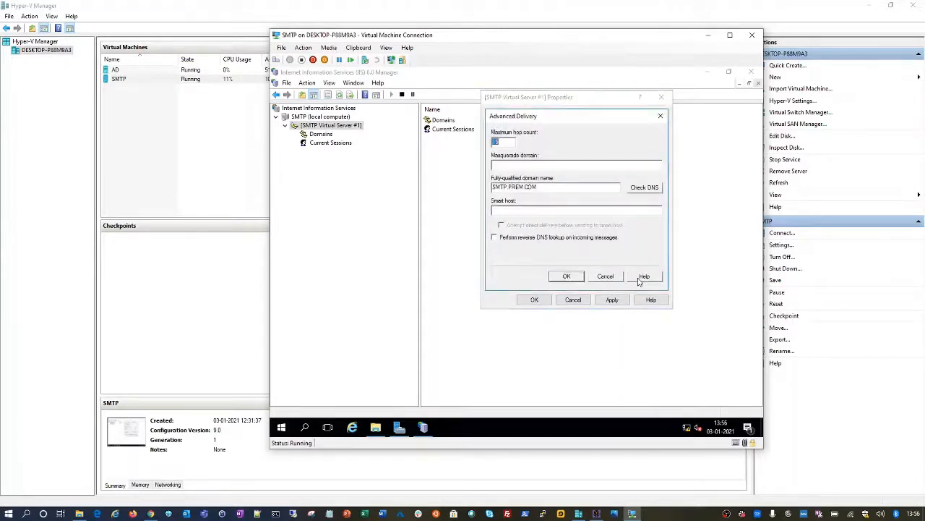
{"action": "left_click", "coordinate": [552, 186]}
{"action": "left_click_drag", "start_coordinate": [553, 186], "coordinate": [492, 187]}
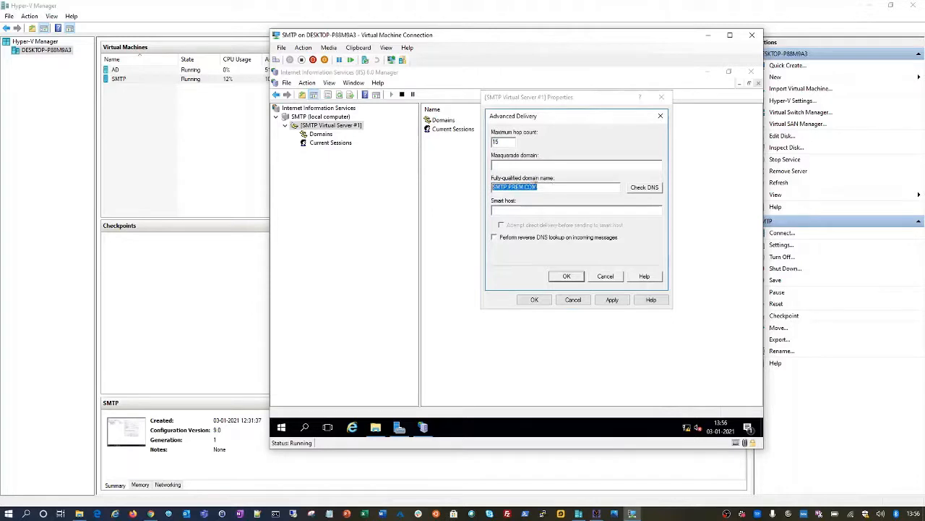
{"action": "left_click", "coordinate": [540, 187]}
{"action": "double_click", "coordinate": [541, 187]}
{"action": "left_click", "coordinate": [542, 186]}
{"action": "double_click", "coordinate": [542, 186]}
{"action": "left_click", "coordinate": [541, 186]}
Step: Discard the smtp sendgrid.net smart host entry, then apply and close the virtual server properties
{"action": "type", "text": "smtp."}
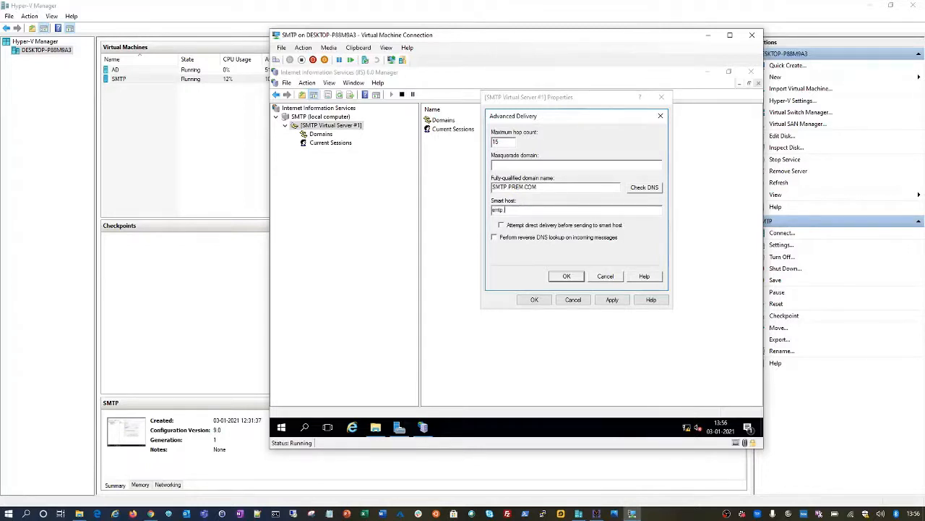
{"action": "type", "text": " sendgrid.net"}
{"action": "left_click_drag", "start_coordinate": [561, 210], "coordinate": [444, 207]}
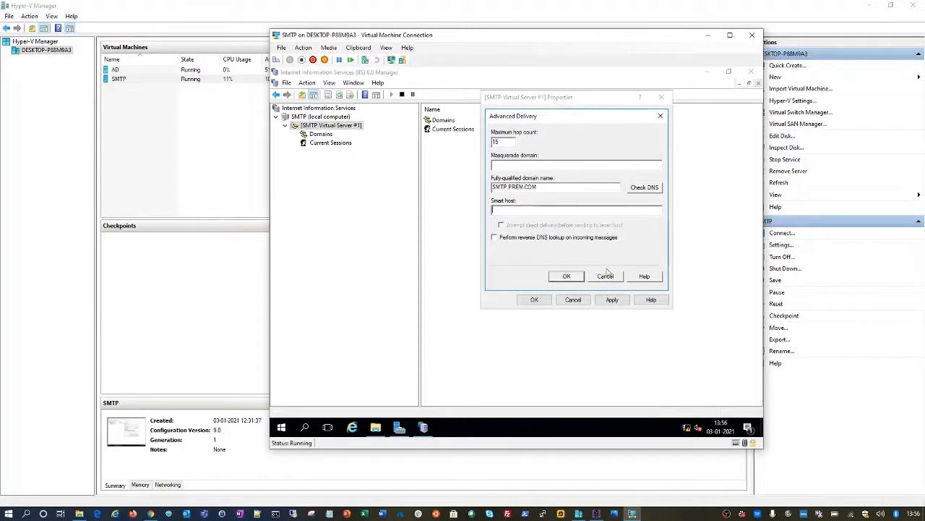
{"action": "left_click", "coordinate": [606, 276]}
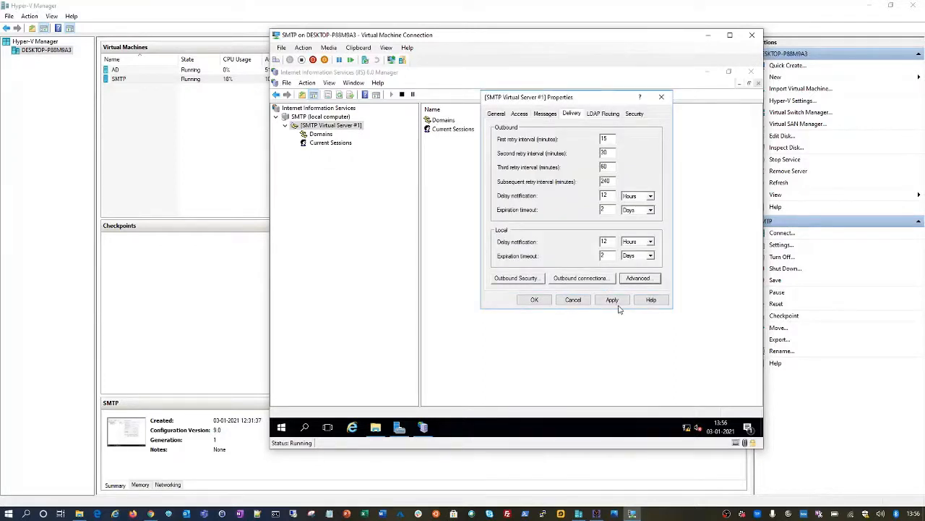
{"action": "left_click", "coordinate": [535, 301]}
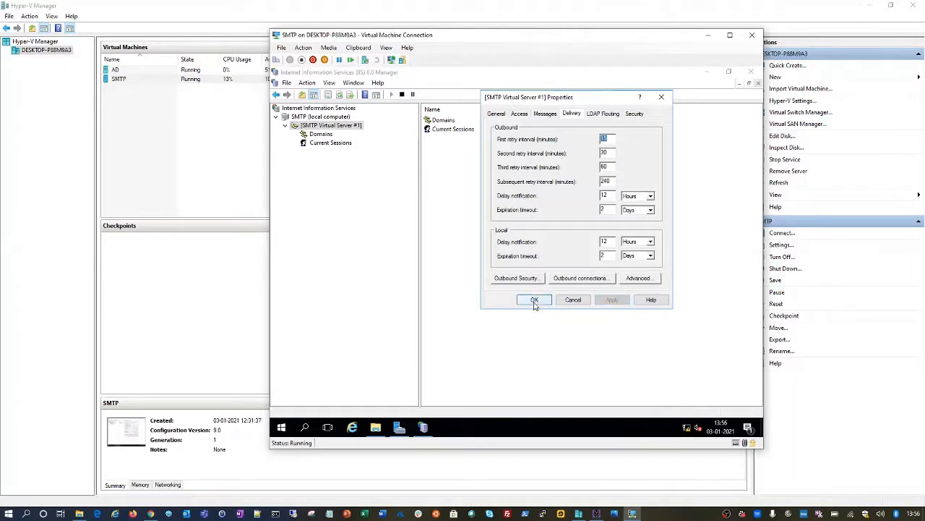
{"action": "left_click", "coordinate": [535, 303]}
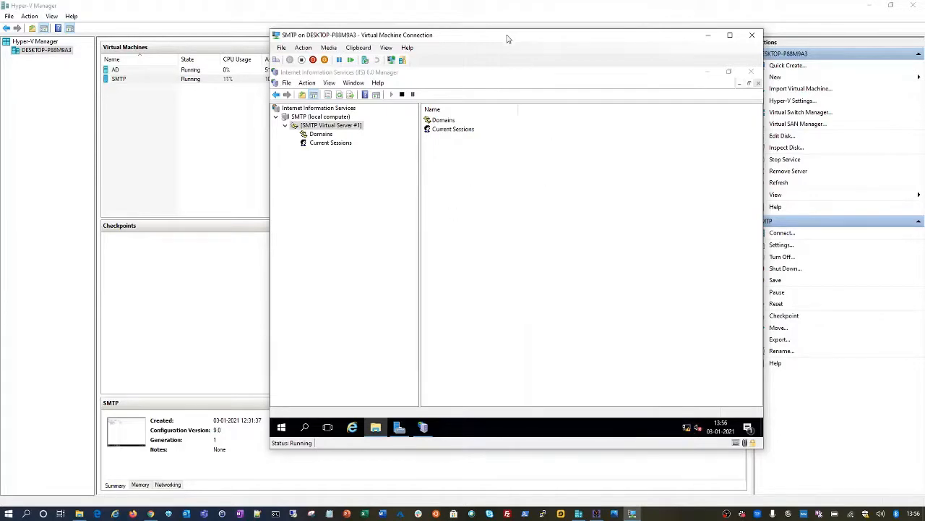
Step: Browse to C:\inetpub\mailroot\Queue on the SMTP machine and arrange the windows side by side
{"action": "left_click_drag", "start_coordinate": [508, 39], "coordinate": [441, 49]}
{"action": "left_click", "coordinate": [318, 442]}
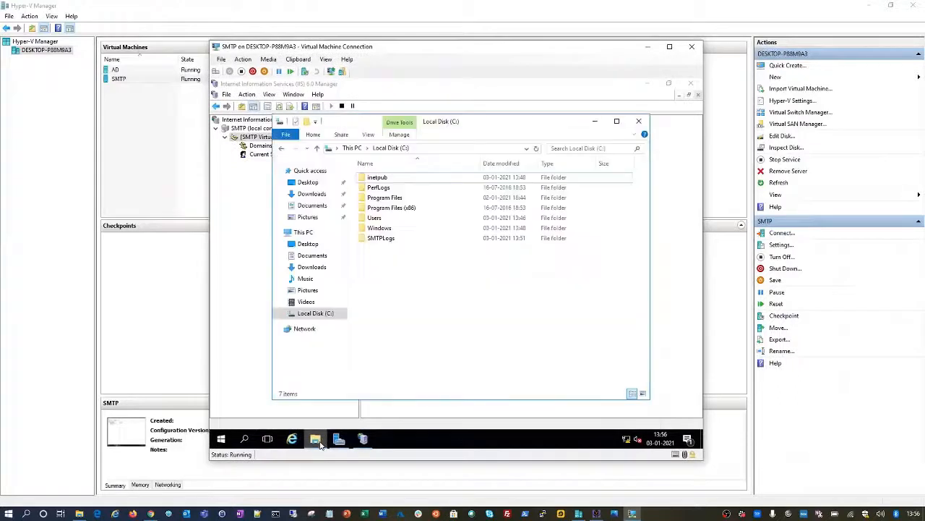
{"action": "double_click", "coordinate": [377, 178]}
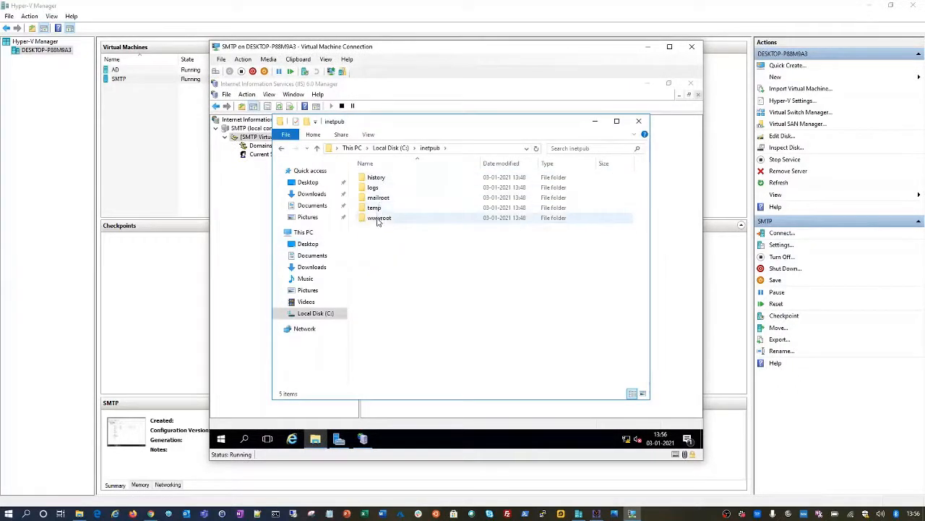
{"action": "double_click", "coordinate": [383, 198]}
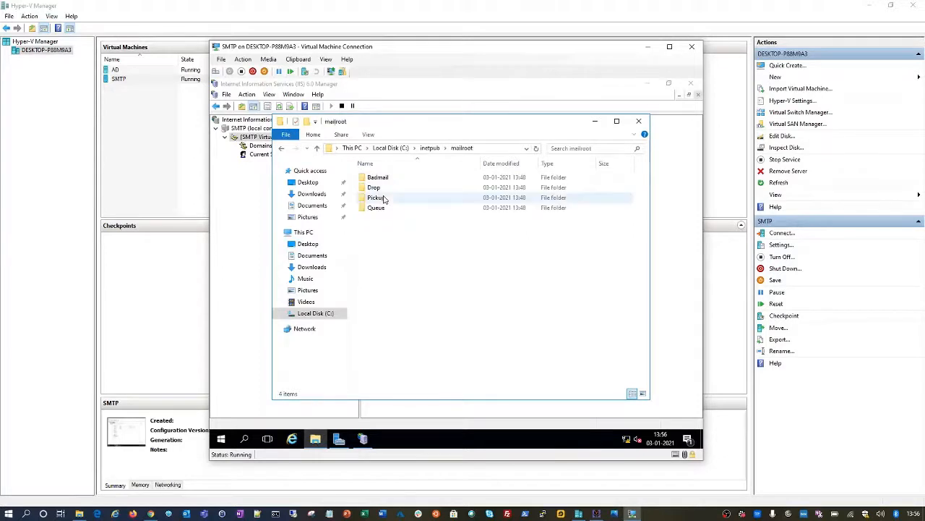
{"action": "double_click", "coordinate": [378, 208]}
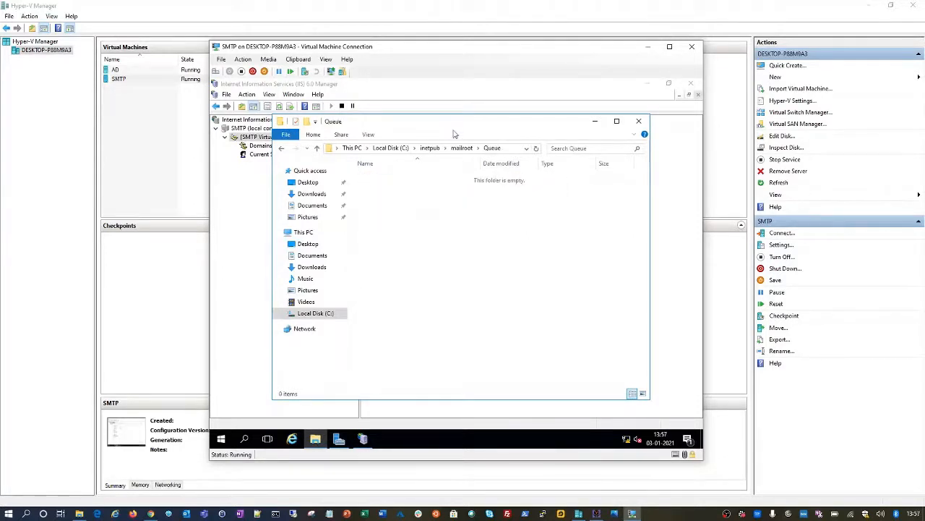
{"action": "left_click_drag", "start_coordinate": [454, 134], "coordinate": [402, 133]}
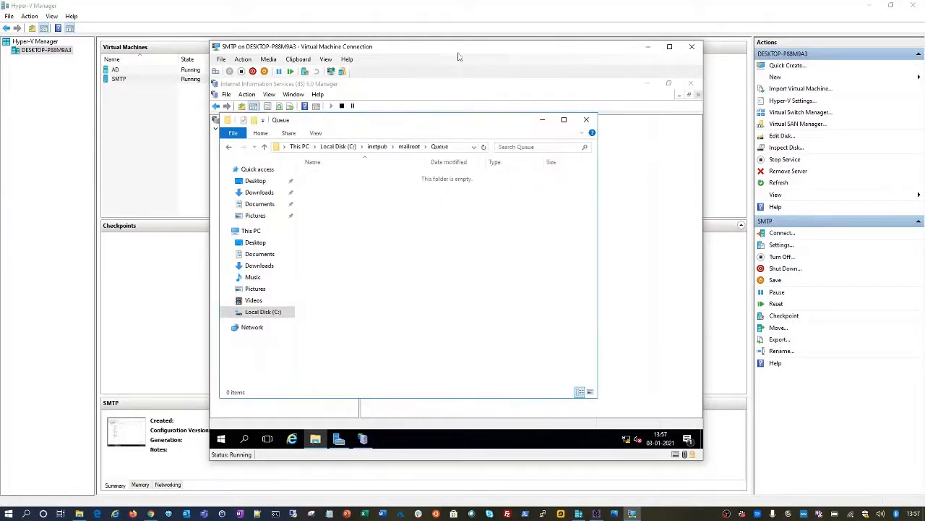
{"action": "left_click_drag", "start_coordinate": [453, 51], "coordinate": [282, 49]}
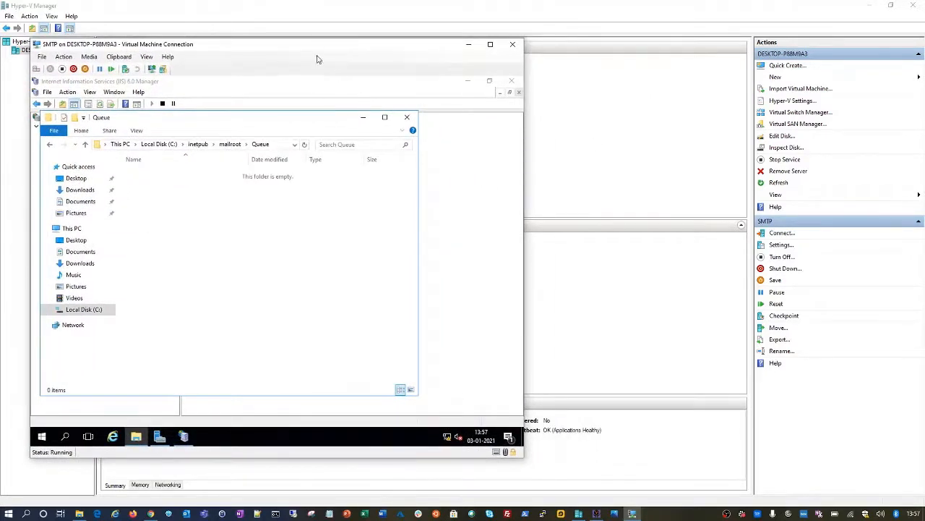
{"action": "left_click_drag", "start_coordinate": [314, 47], "coordinate": [295, 46]}
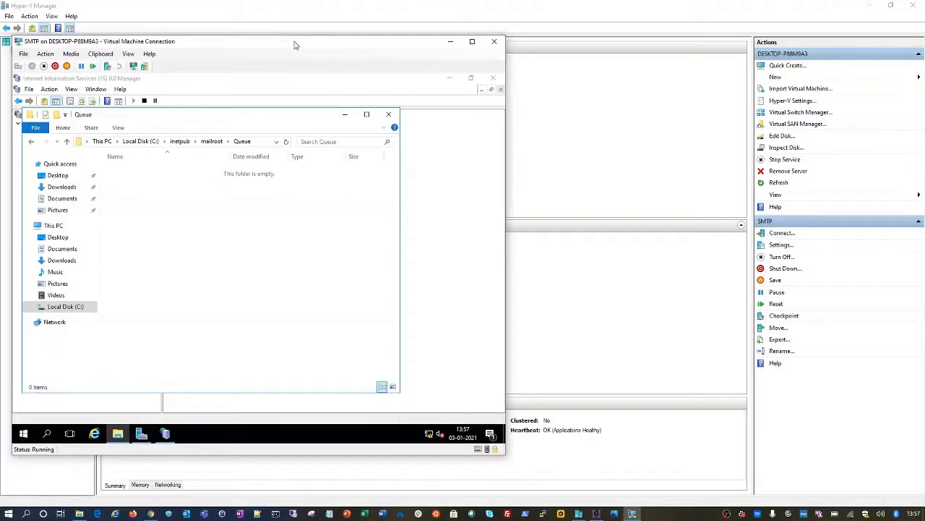
Step: Connect to the AD virtual machine from Hyper-V Manager and position its console window
{"action": "left_click", "coordinate": [575, 82]}
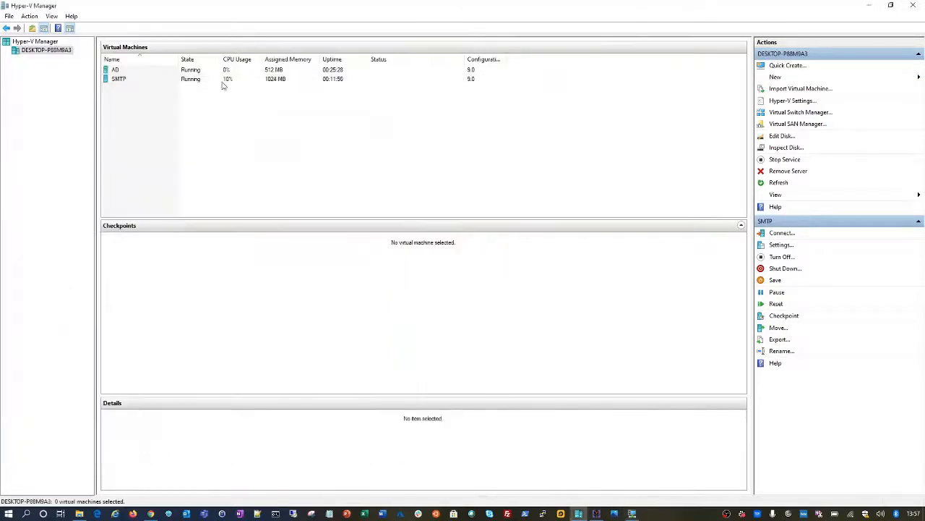
{"action": "left_click", "coordinate": [146, 72]}
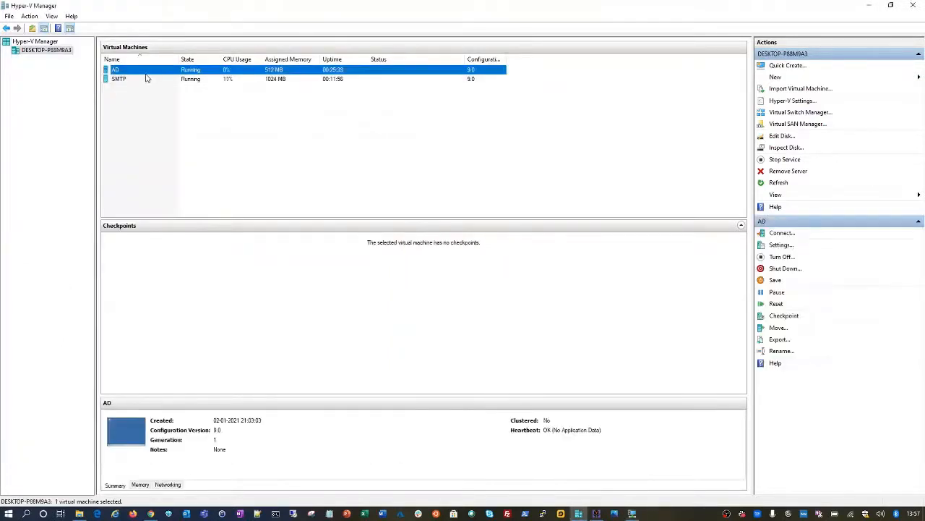
{"action": "right_click", "coordinate": [145, 72]}
{"action": "left_click", "coordinate": [165, 81]}
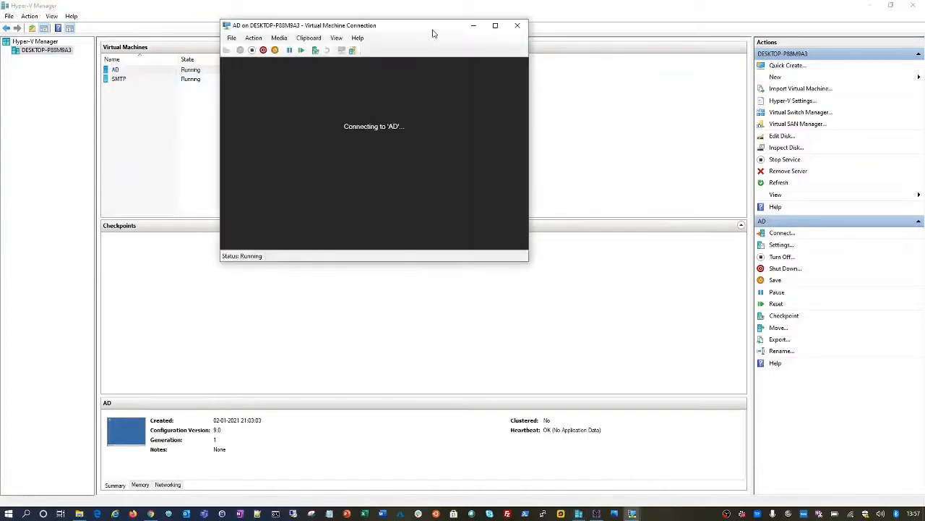
{"action": "left_click_drag", "start_coordinate": [430, 26], "coordinate": [760, 40]}
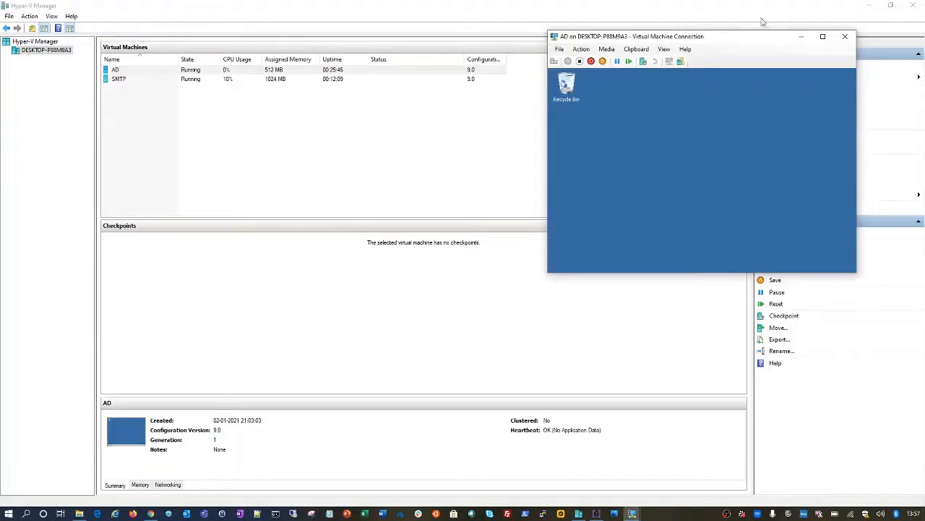
{"action": "left_click_drag", "start_coordinate": [752, 38], "coordinate": [651, 51]}
{"action": "left_click", "coordinate": [717, 50]}
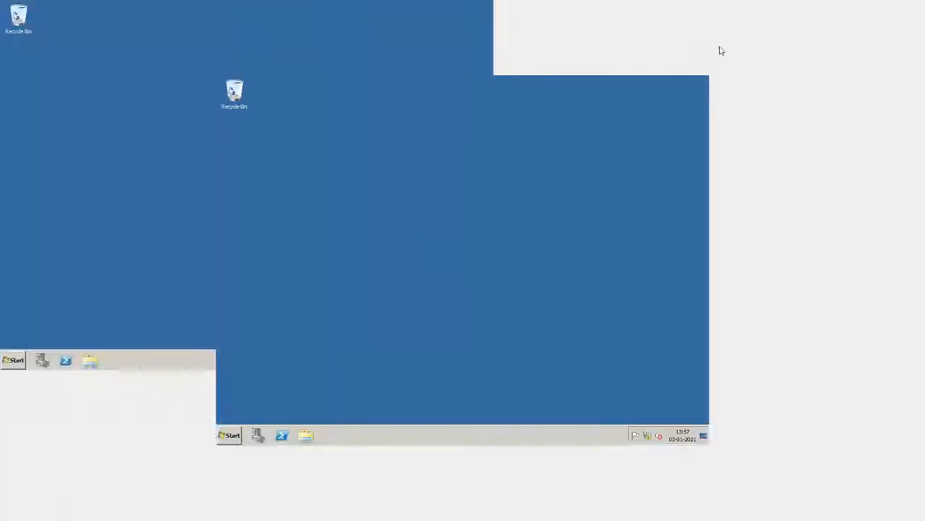
{"action": "left_click", "coordinate": [591, 7]}
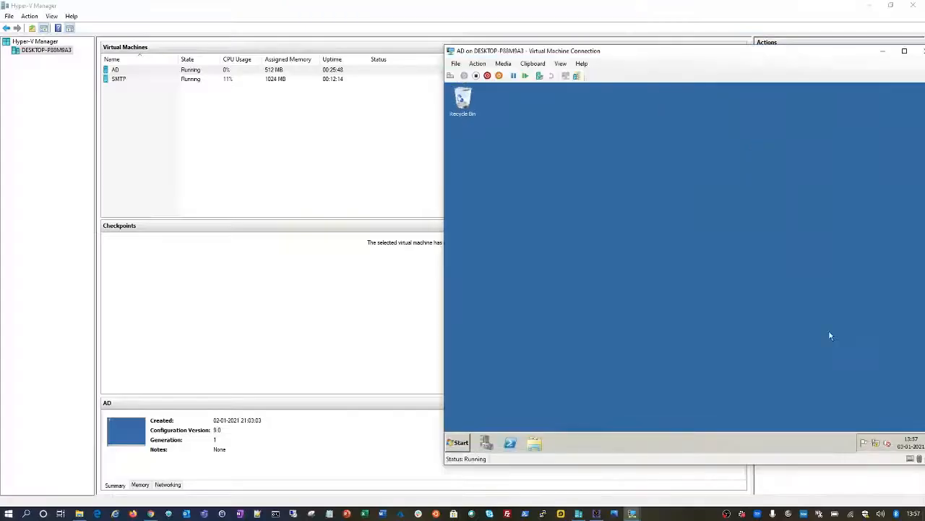
{"action": "left_click_drag", "start_coordinate": [783, 53], "coordinate": [743, 16]}
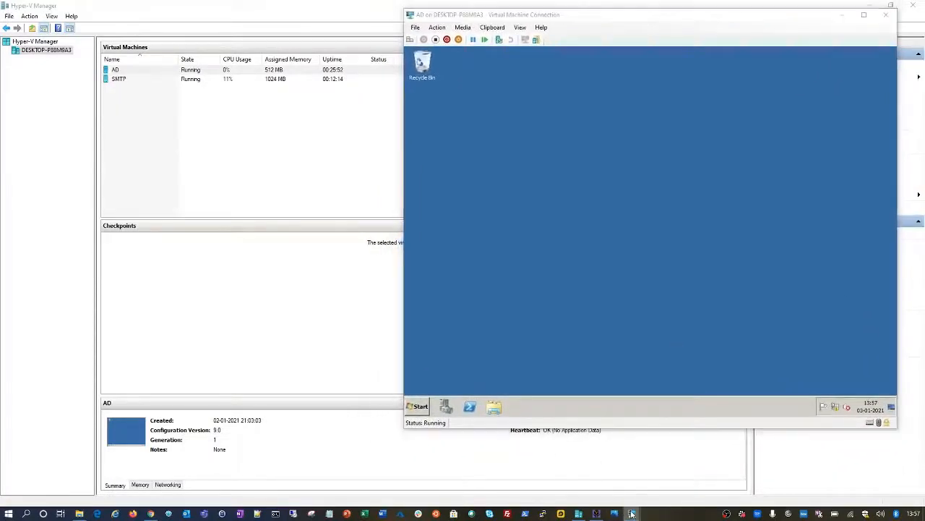
Step: Launch Command Prompt as administrator on the AD machine
{"action": "mouse_move", "coordinate": [632, 514]}
{"action": "left_click", "coordinate": [602, 469]}
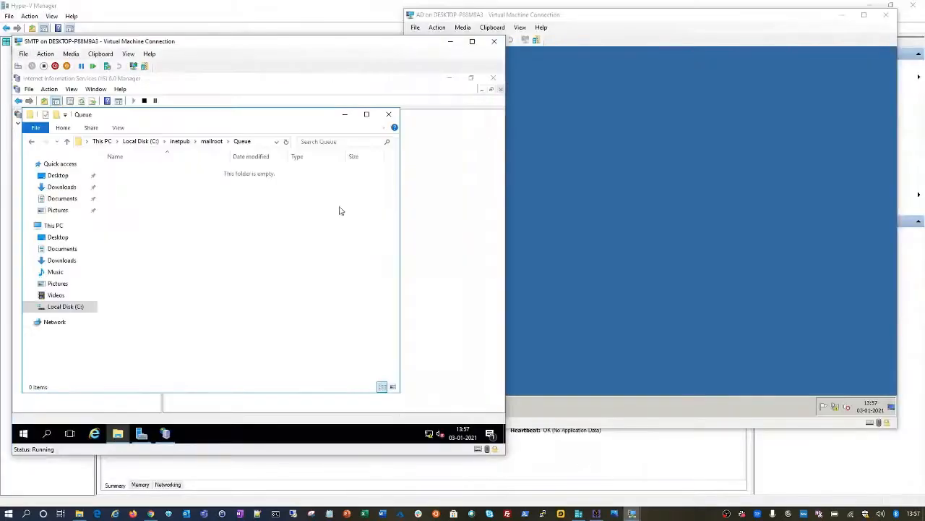
{"action": "left_click_drag", "start_coordinate": [286, 45], "coordinate": [280, 43]}
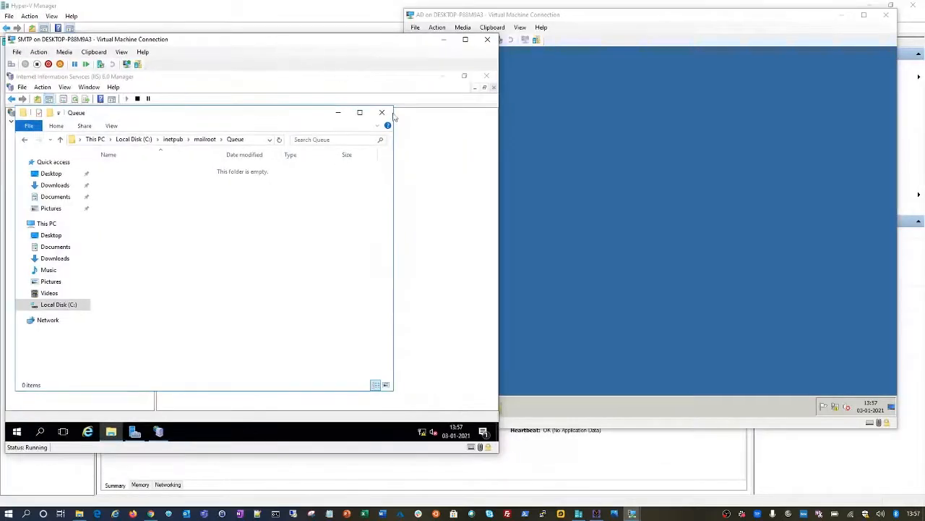
{"action": "left_click", "coordinate": [611, 166]}
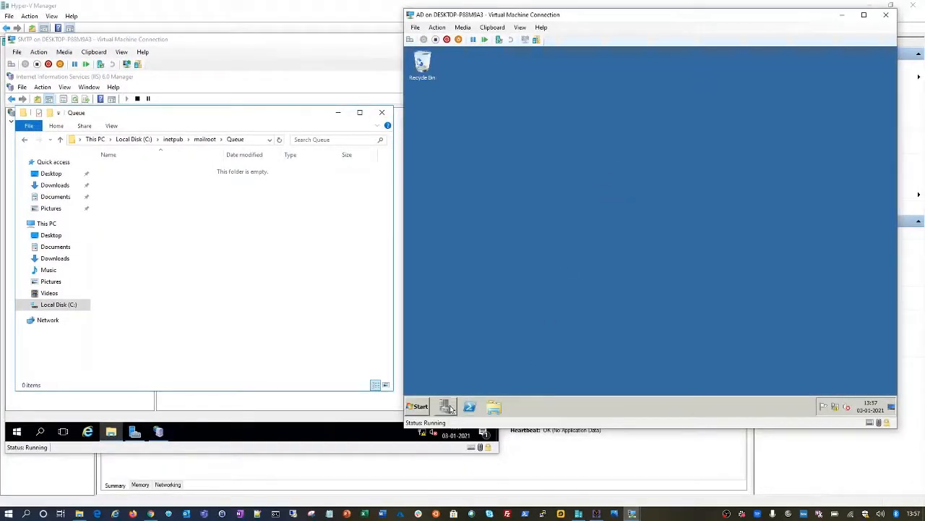
{"action": "left_click", "coordinate": [417, 407]}
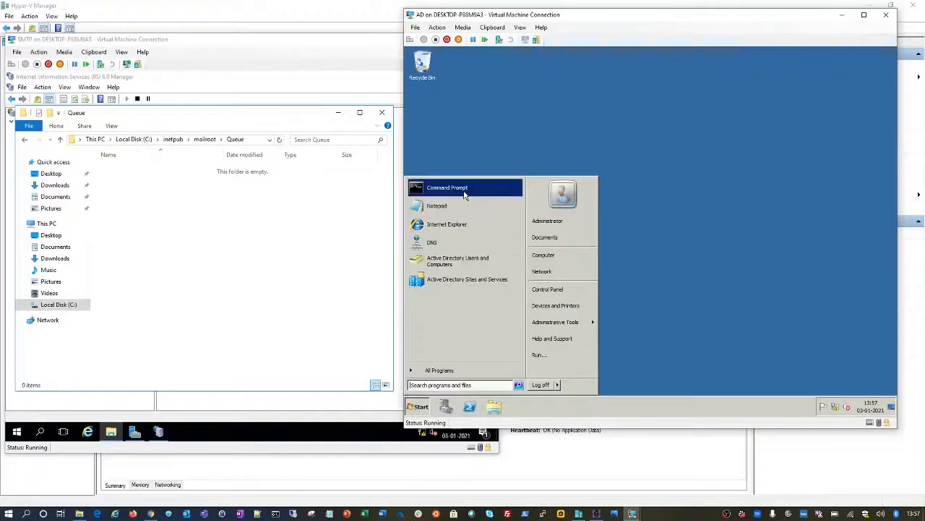
{"action": "right_click", "coordinate": [465, 194]}
{"action": "left_click", "coordinate": [480, 204]}
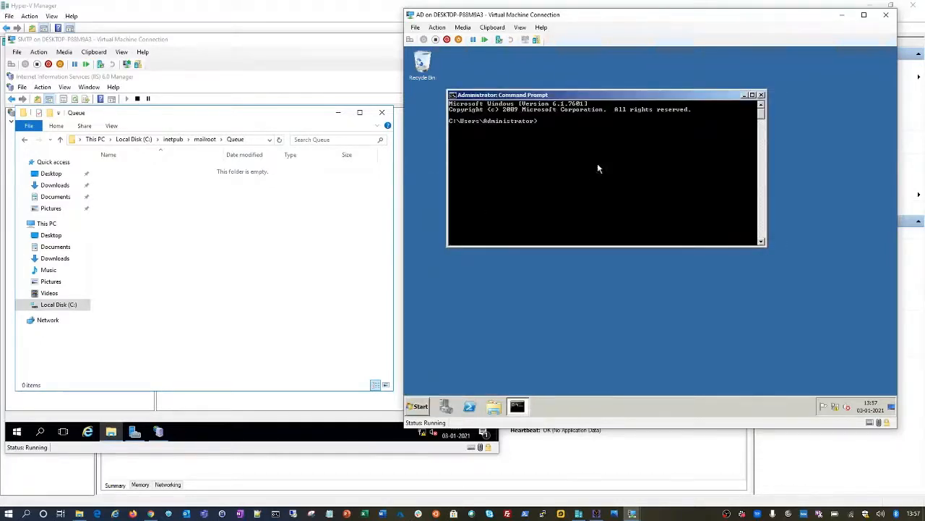
Step: Change to the root directory with cd\ and clear the console with cls
{"action": "left_click_drag", "start_coordinate": [584, 99], "coordinate": [587, 101]}
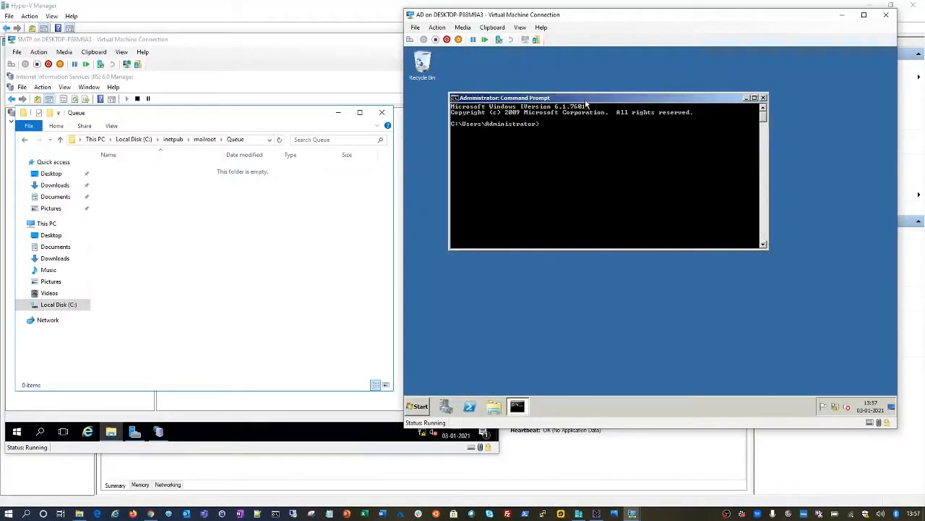
{"action": "type", "text": "cd\\"}
{"action": "key", "text": "Return"}
{"action": "type", "text": "cls"}
{"action": "key", "text": "Return"}
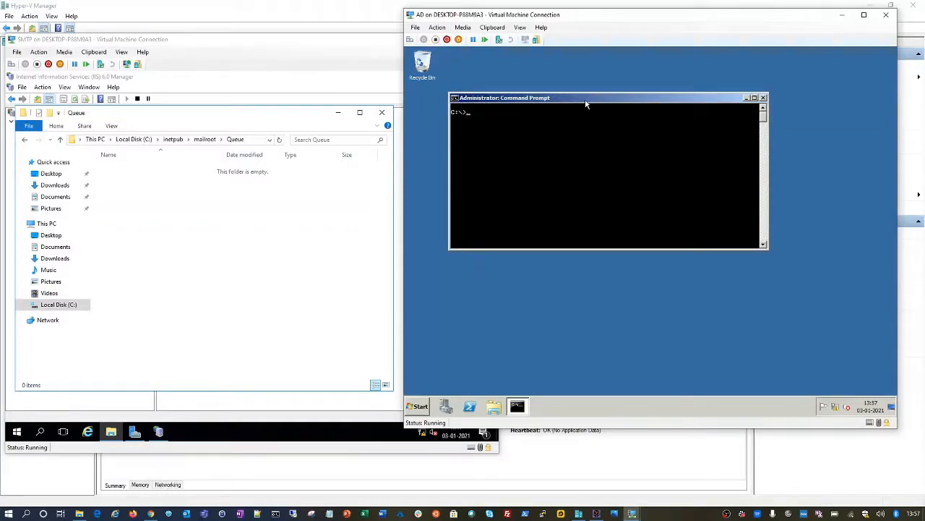
{"action": "type", "text": "ping smtp.prem.com"}
Step: Ping smtp.prem.com, stop it after timeouts, and try telnet smtp.prem.com 25
{"action": "key", "text": "Return"}
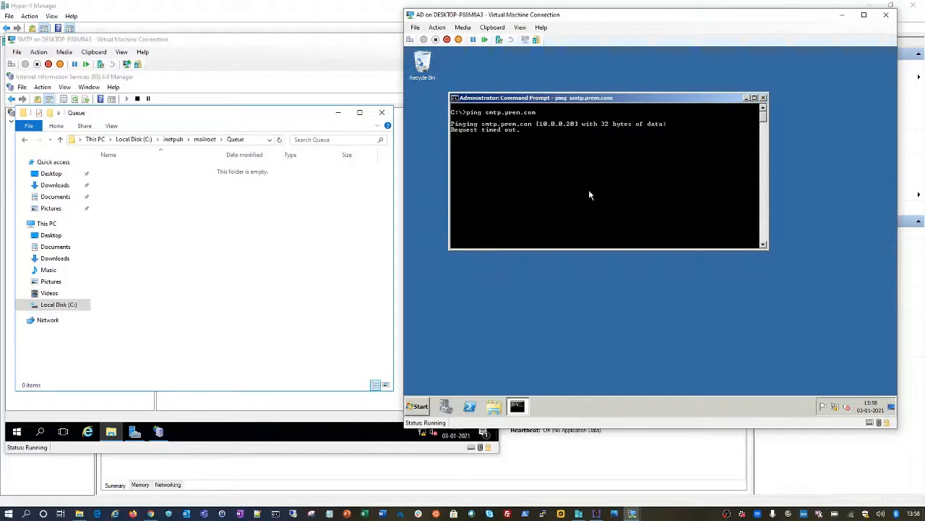
{"action": "key", "text": "ctrl+c"}
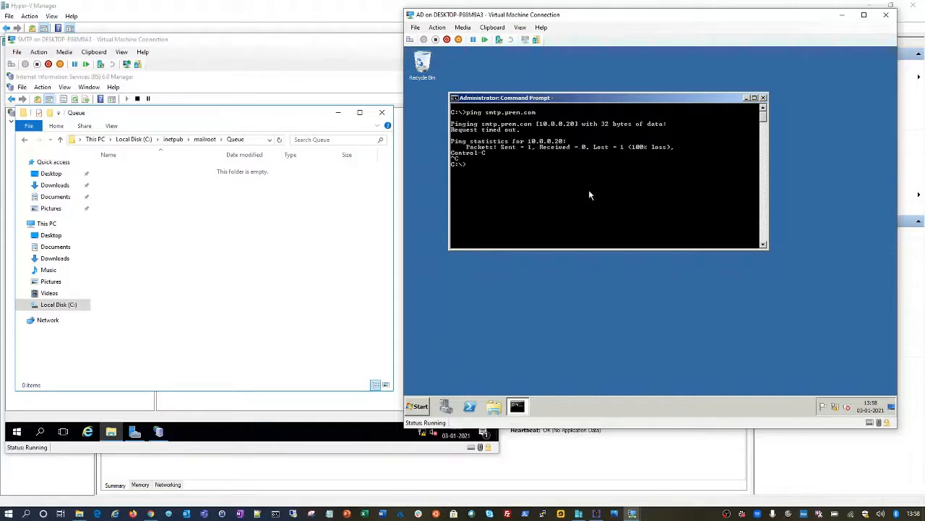
{"action": "type", "text": "telnet smtp.prem.com"}
{"action": "type", "text": " 25"}
{"action": "key", "text": "Return"}
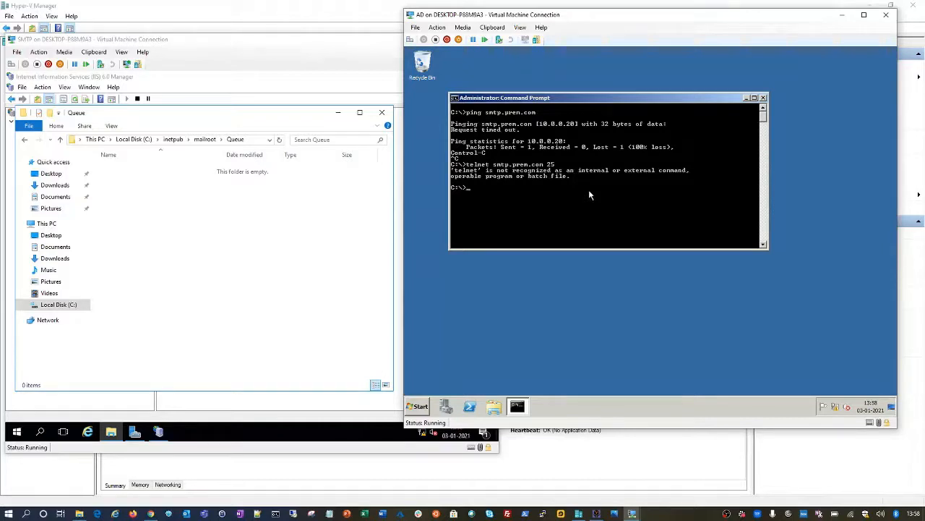
{"action": "left_click", "coordinate": [470, 407]}
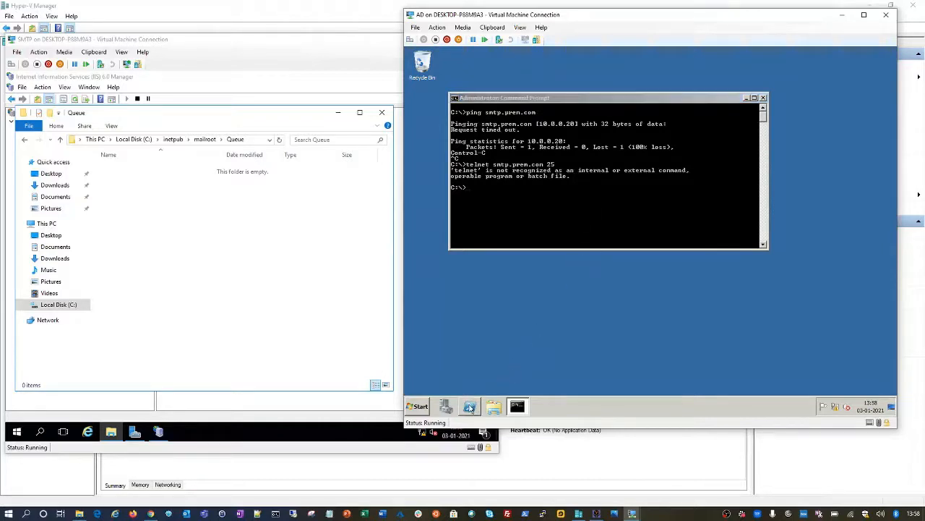
{"action": "right_click", "coordinate": [470, 408]}
Step: In an administrator PowerShell at C:\, run add-windowsfeature telnet-client
{"action": "left_click", "coordinate": [514, 284]}
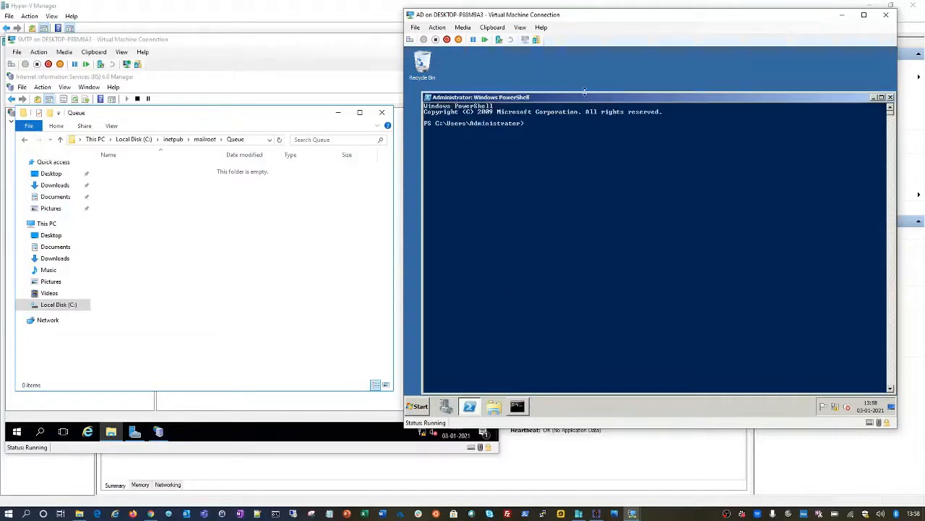
{"action": "type", "text": "cd\\"}
{"action": "key", "text": "Return"}
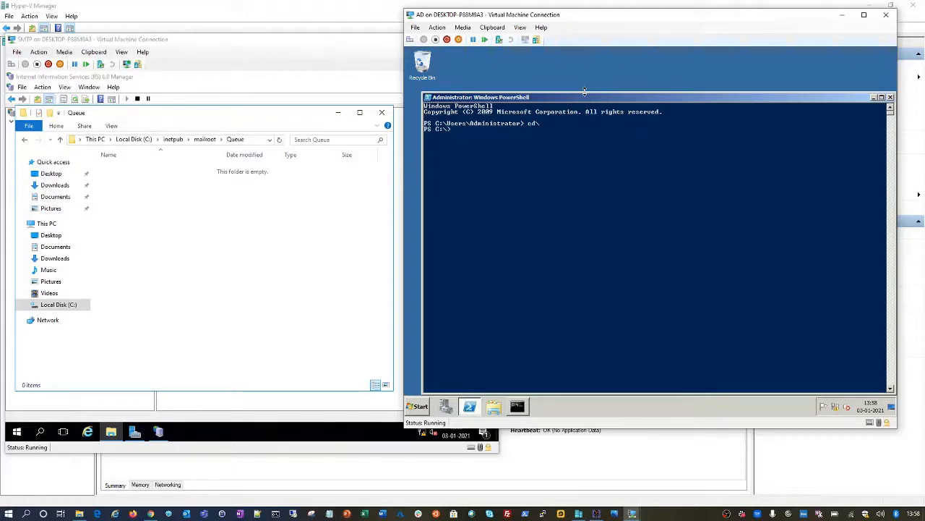
{"action": "type", "text": "add-wind"}
{"action": "key", "text": "BackSpace"}
{"action": "key", "text": "BackSpace"}
{"action": "key", "text": "BackSpace"}
{"action": "key", "text": "BackSpace"}
{"action": "key", "text": "BackSpace"}
{"action": "key", "text": "BackSpace"}
{"action": "key", "text": "BackSpace"}
{"action": "key", "text": "BackSpace"}
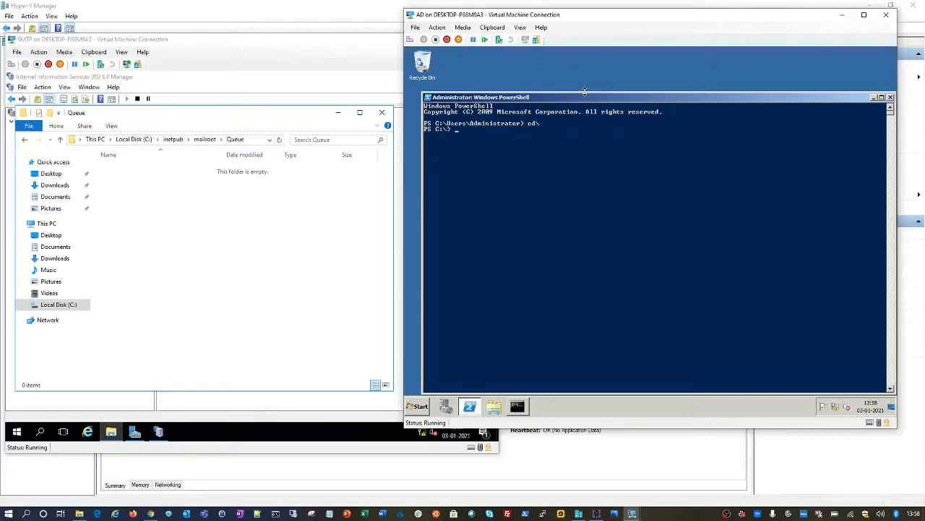
{"action": "type", "text": "insttall-win"}
{"action": "key", "text": "BackSpace"}
{"action": "key", "text": "BackSpace"}
{"action": "key", "text": "BackSpace"}
{"action": "key", "text": "BackSpace"}
{"action": "key", "text": "BackSpace"}
{"action": "key", "text": "BackSpace"}
{"action": "key", "text": "BackSpace"}
{"action": "key", "text": "BackSpace"}
{"action": "key", "text": "BackSpace"}
{"action": "key", "text": "BackSpace"}
{"action": "key", "text": "BackSpace"}
{"action": "type", "text": "add-wind"}
{"action": "type", "text": "owsfeature telnet-client"}
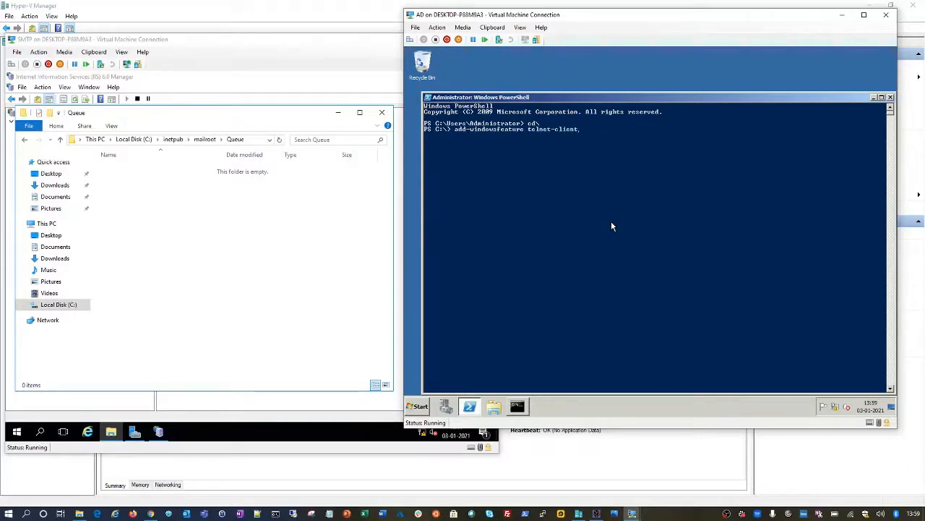
{"action": "key", "text": "Return"}
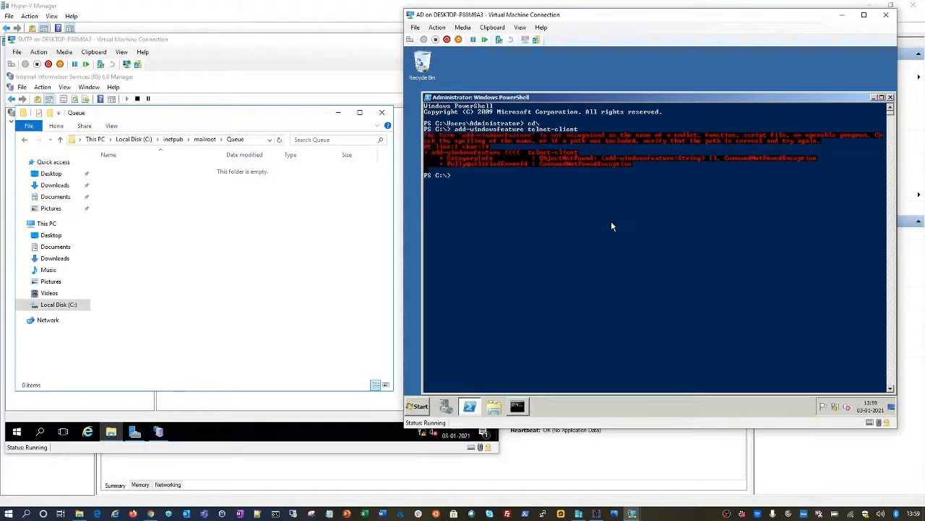
Step: Retry the command as install-windowsfeature telnet-client
{"action": "key", "text": "Up"}
{"action": "key", "text": "Home"}
{"action": "key", "text": "Delete"}
{"action": "key", "text": "Delete"}
{"action": "key", "text": "Delete"}
{"action": "type", "text": "ins"}
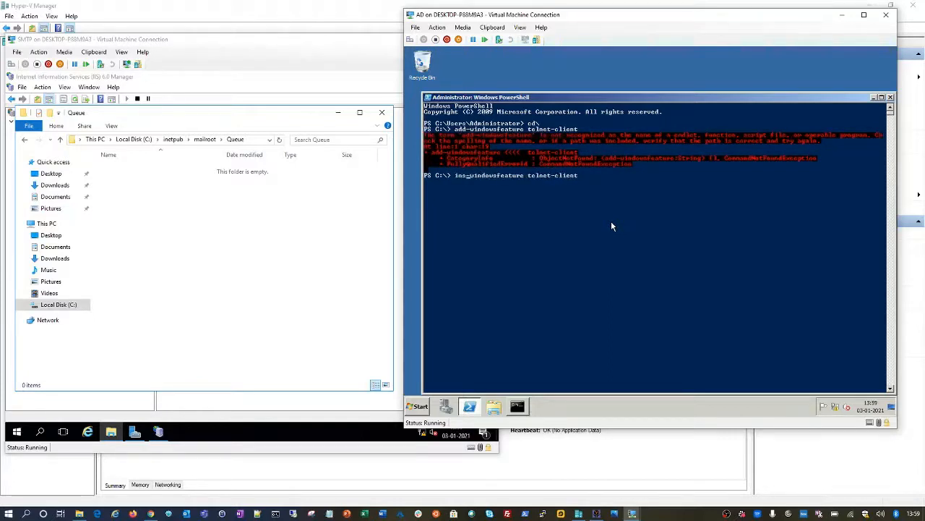
{"action": "type", "text": "tall"}
{"action": "key", "text": "Return"}
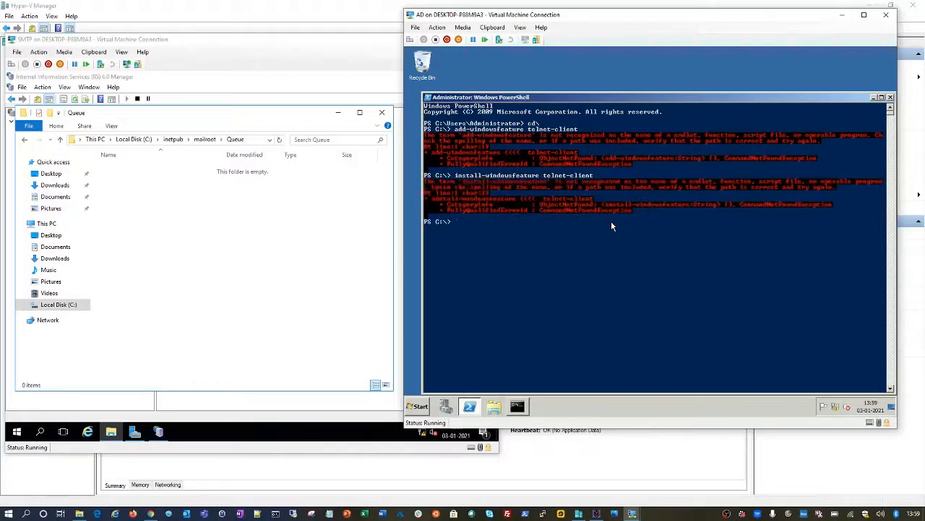
Step: Clear the console, run Import-Module ServerManager, then enter Add-WindowsFeature Telnet-client
{"action": "type", "text": "cls"}
{"action": "key", "text": "Return"}
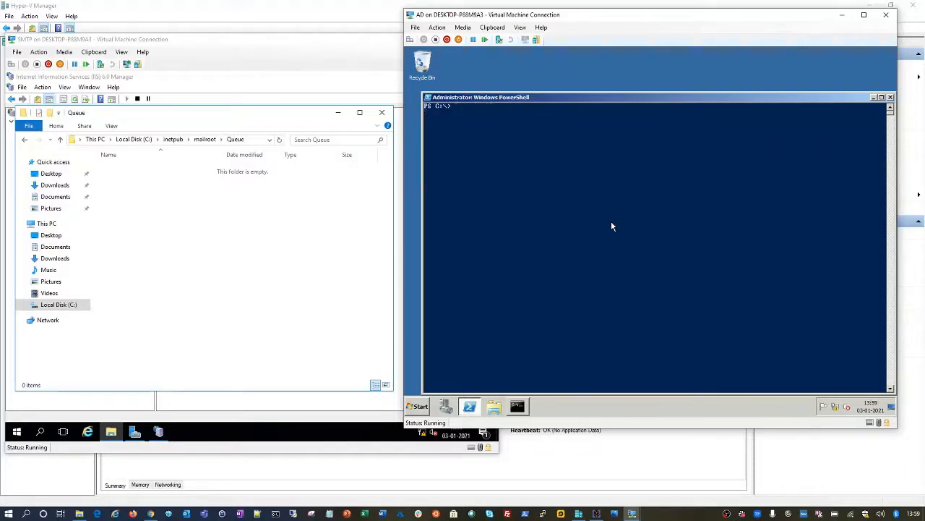
{"action": "type", "text": "inp-module"}
{"action": "key", "text": "Tab"}
{"action": "type", "text": "ServerManager"}
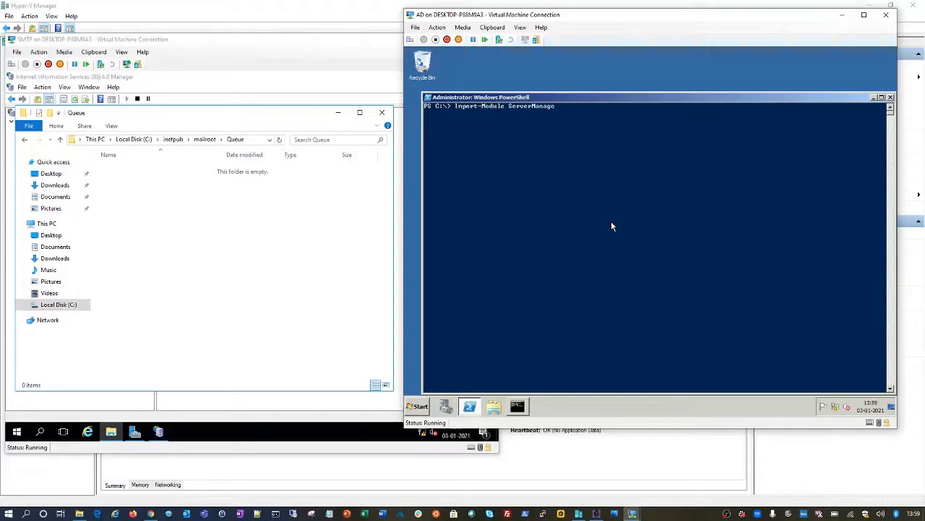
{"action": "key", "text": "Return"}
{"action": "type", "text": "add-wind"}
{"action": "key", "text": "Tab"}
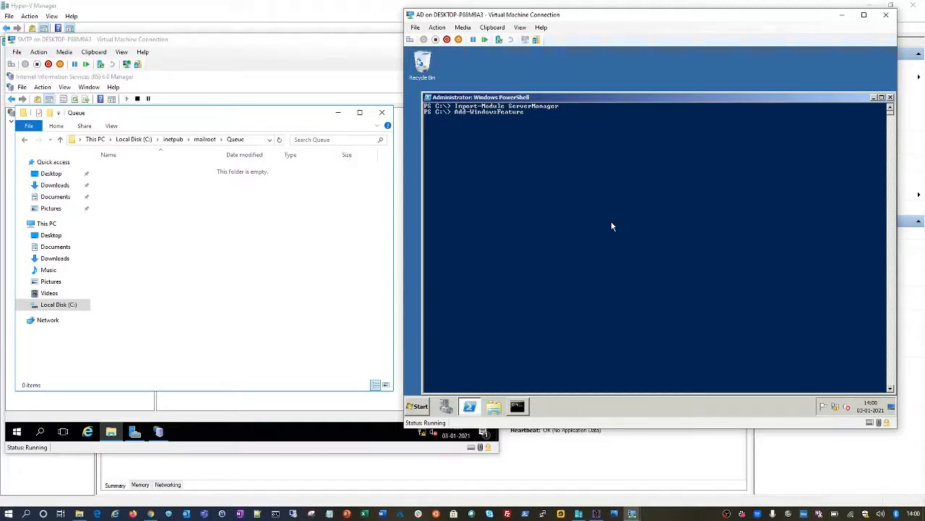
{"action": "type", "text": "Telnet-client"}
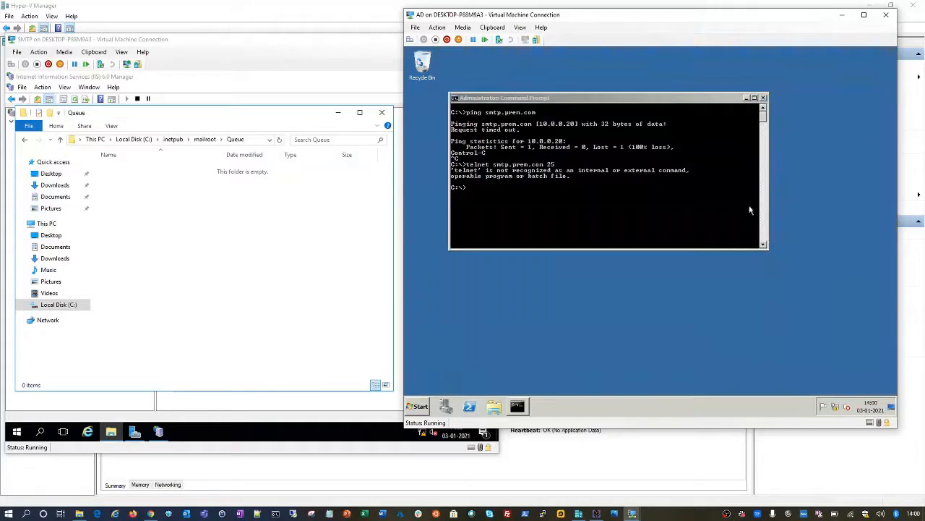
Step: Close PowerShell, rerun telnet smtp.prem.com 25, send EHLO, and enlarge the console window
{"action": "left_click", "coordinate": [890, 97]}
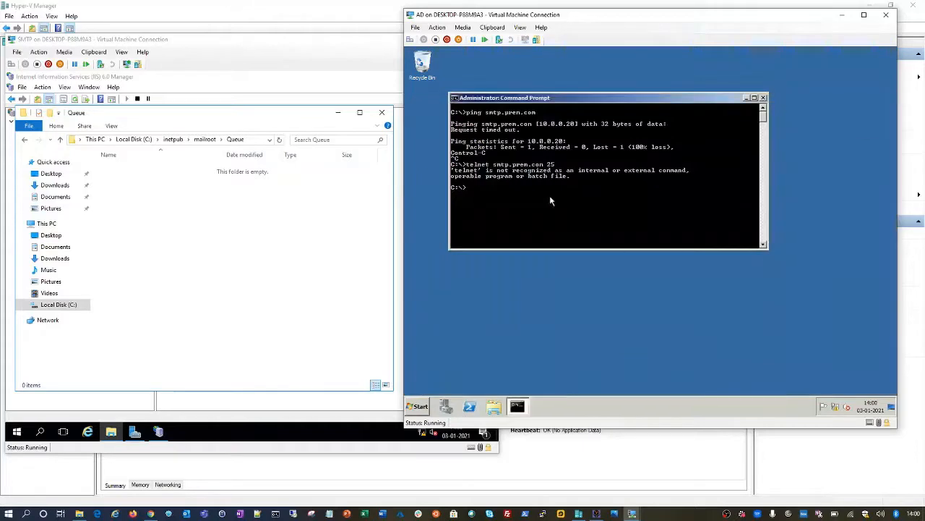
{"action": "key", "text": "Up"}
{"action": "key", "text": "Return"}
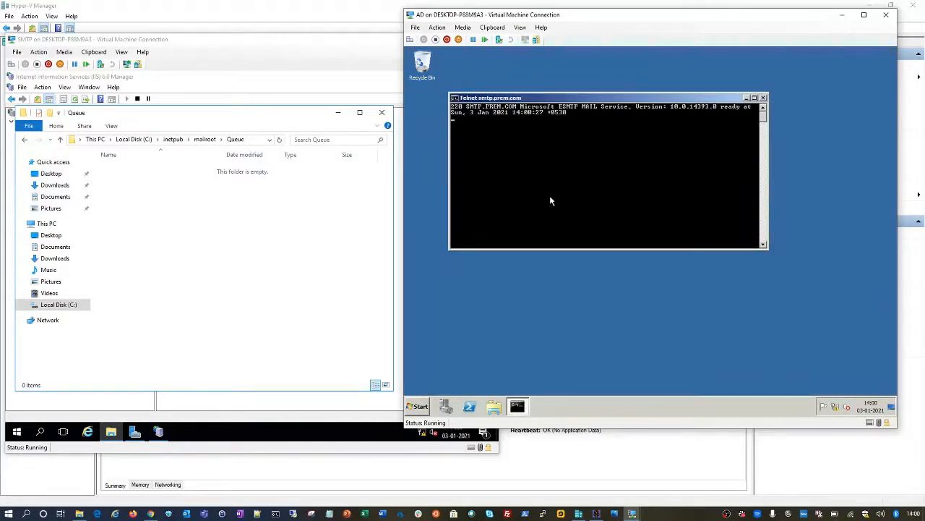
{"action": "type", "text": "EHLO"}
{"action": "key", "text": "Return"}
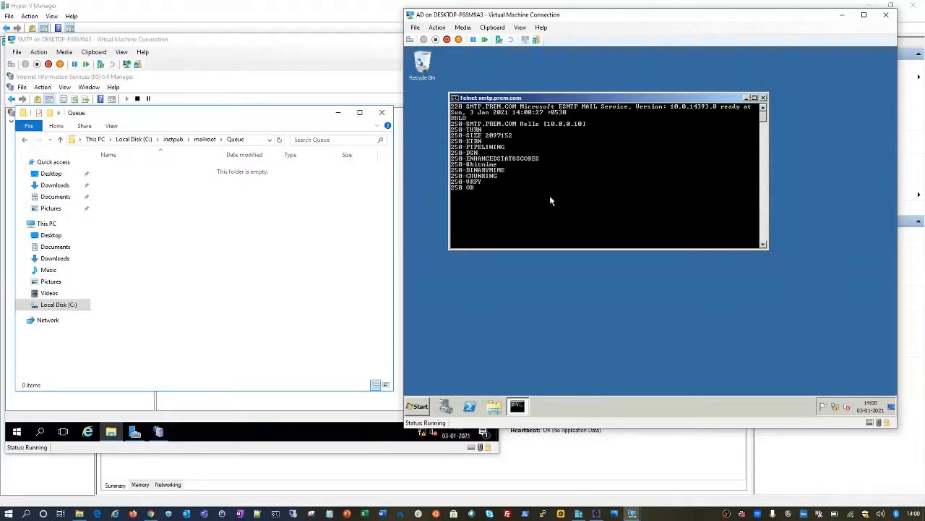
{"action": "left_click_drag", "start_coordinate": [666, 249], "coordinate": [666, 358]}
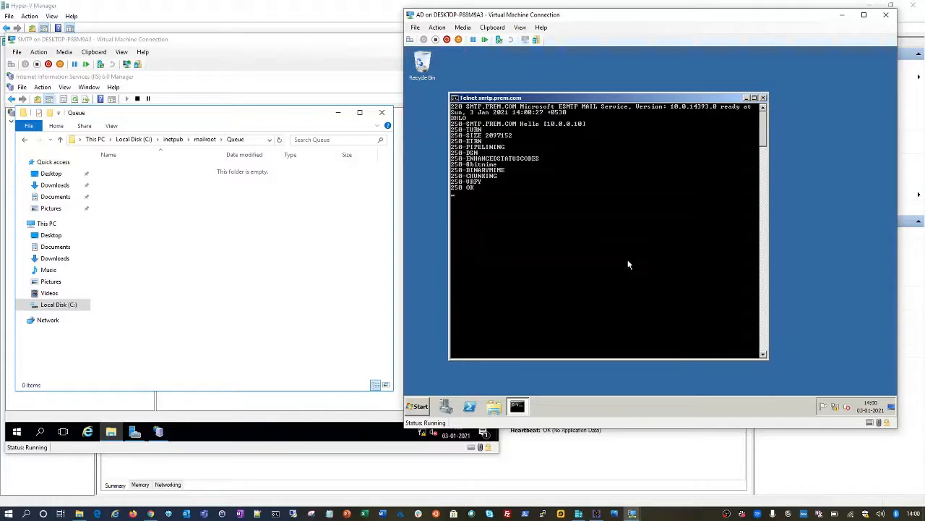
Step: Refresh SMTP Virtual Server #1's Current Sessions to show the 10.0.0.10 connection beside the Queue folder
{"action": "left_click", "coordinate": [292, 110]}
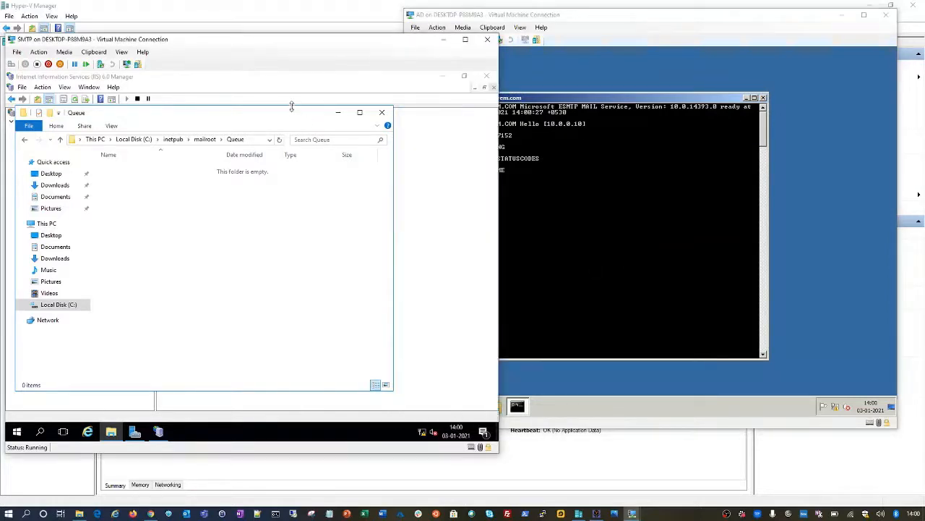
{"action": "left_click_drag", "start_coordinate": [292, 103], "coordinate": [291, 211]}
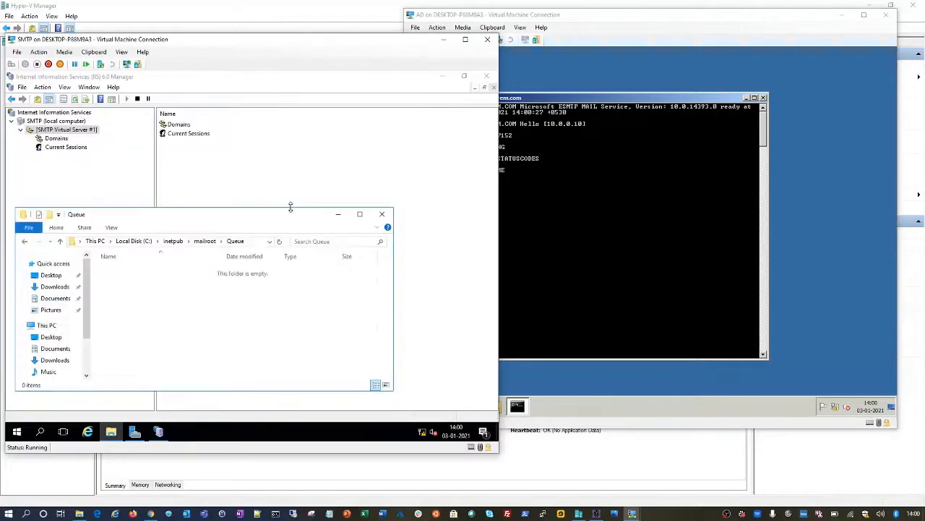
{"action": "left_click", "coordinate": [273, 88]}
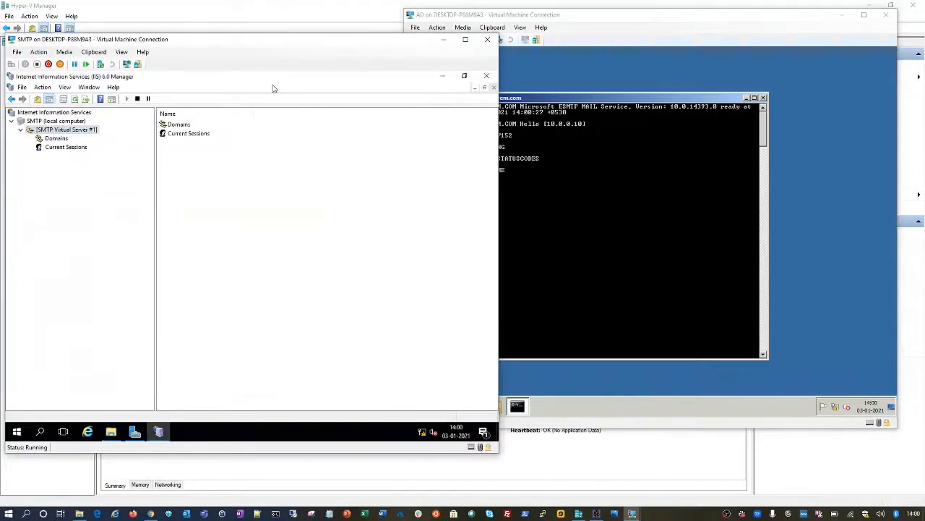
{"action": "left_click", "coordinate": [72, 149]}
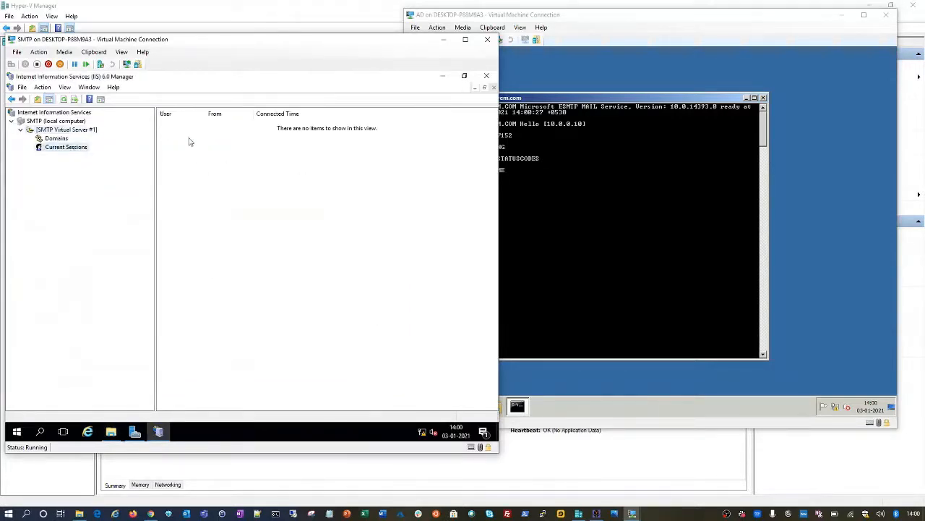
{"action": "left_click", "coordinate": [64, 99]}
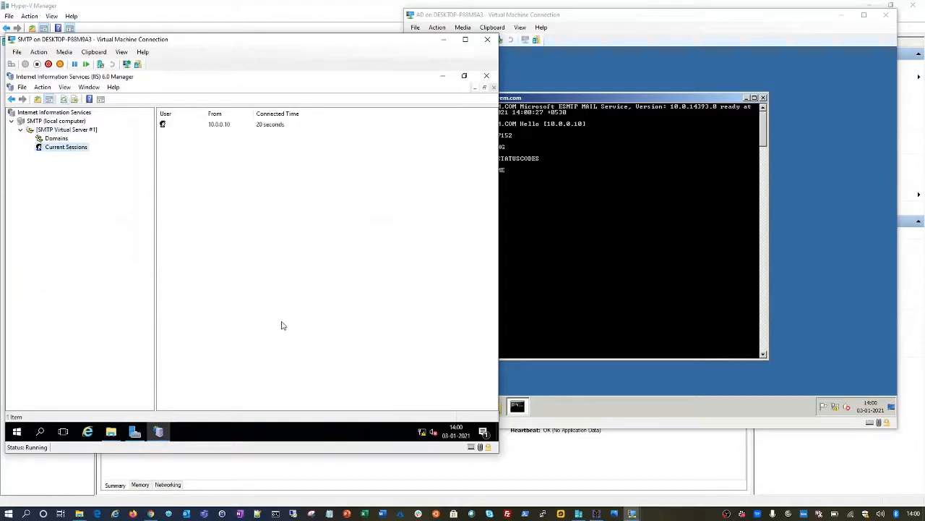
{"action": "left_click", "coordinate": [213, 127]}
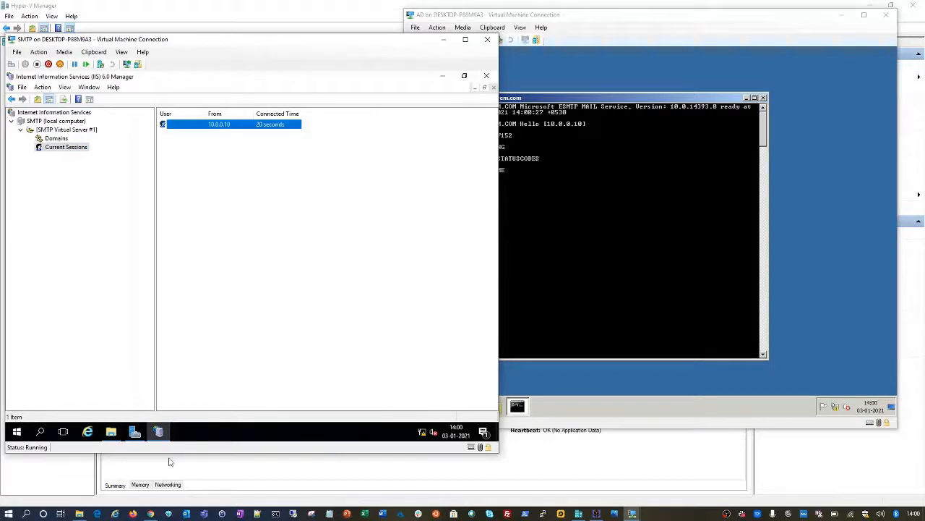
{"action": "left_click", "coordinate": [111, 431]}
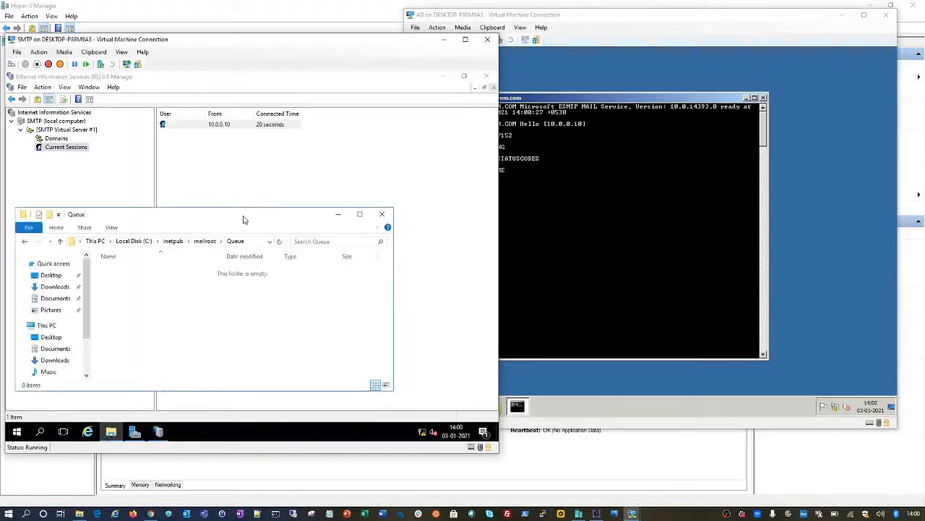
{"action": "left_click_drag", "start_coordinate": [243, 219], "coordinate": [287, 214]}
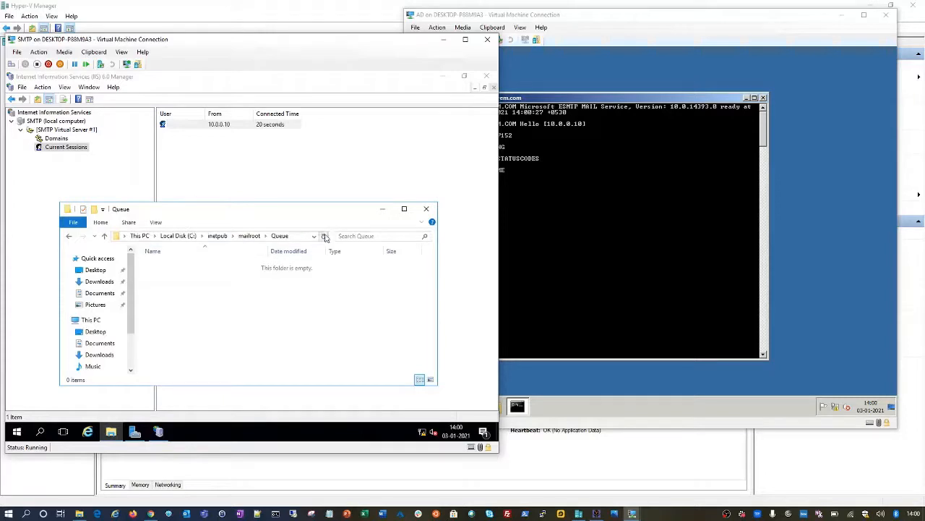
Step: Send MAIL FROM with a test sender, then RCPT TO for two test recipient addresses
{"action": "left_click", "coordinate": [557, 97]}
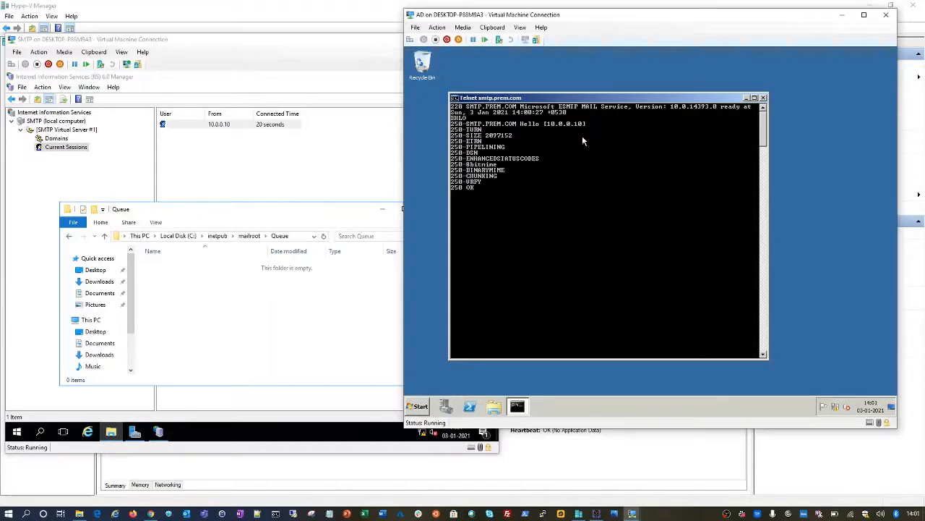
{"action": "type", "text": "MAIL FROM:TEST@DOMAIN.COM"}
{"action": "key", "text": "Return"}
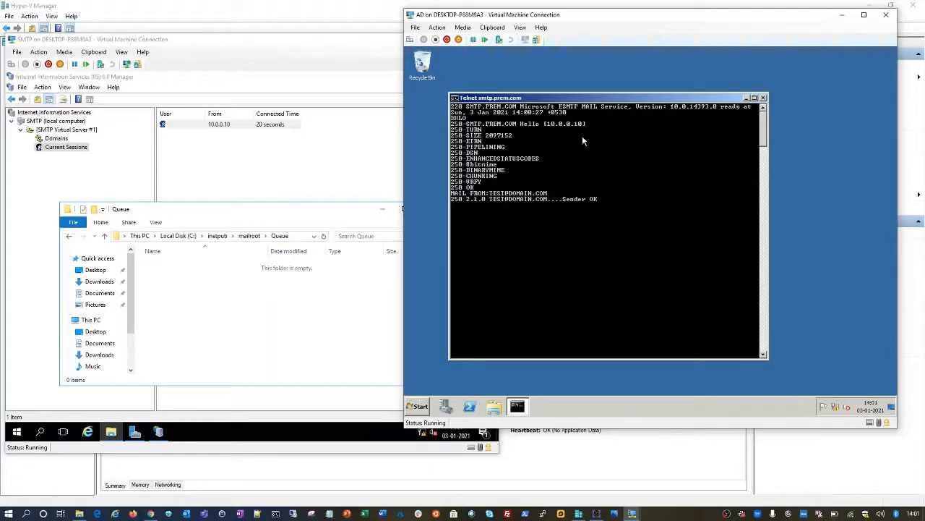
{"action": "type", "text": "RCPT TO:RECIPEINT@ABC.COM"}
{"action": "key", "text": "Return"}
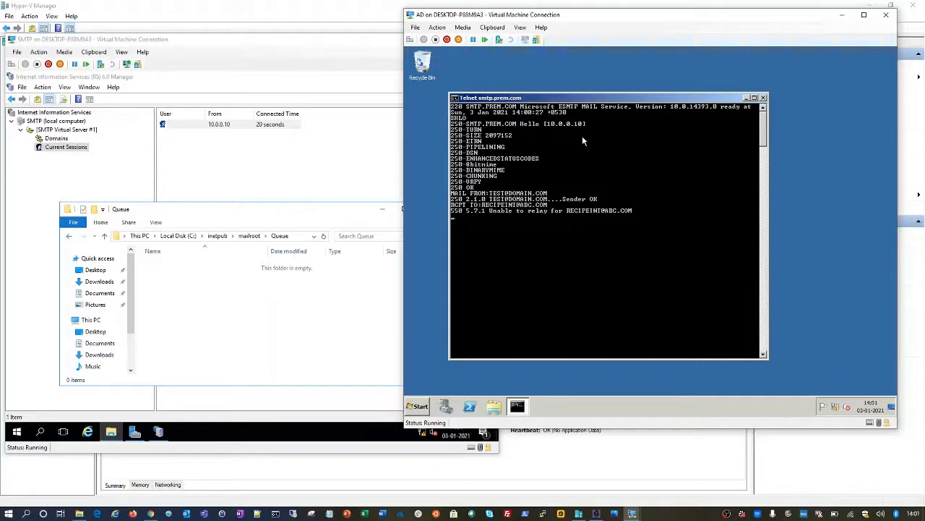
{"action": "type", "text": "RCPT"}
{"action": "type", "text": " TO:"}
{"action": "type", "text": ":"}
{"action": "type", "text": "ABC@"}
{"action": "type", "text": "PREM.C"}
{"action": "type", "text": "OM"}
{"action": "key", "text": "Return"}
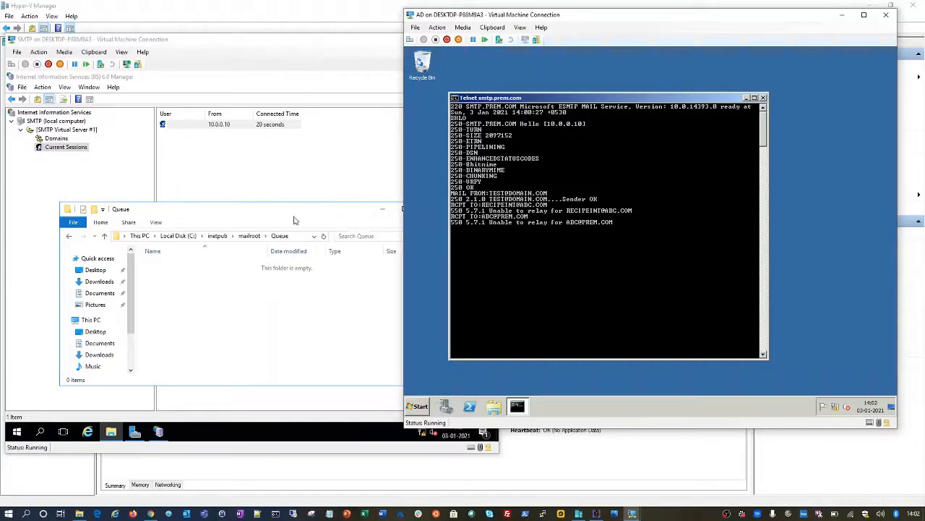
Step: Inspect the SMTP VM's Network Adapter and Add Hardware settings, then cancel without changes
{"action": "left_click", "coordinate": [319, 414]}
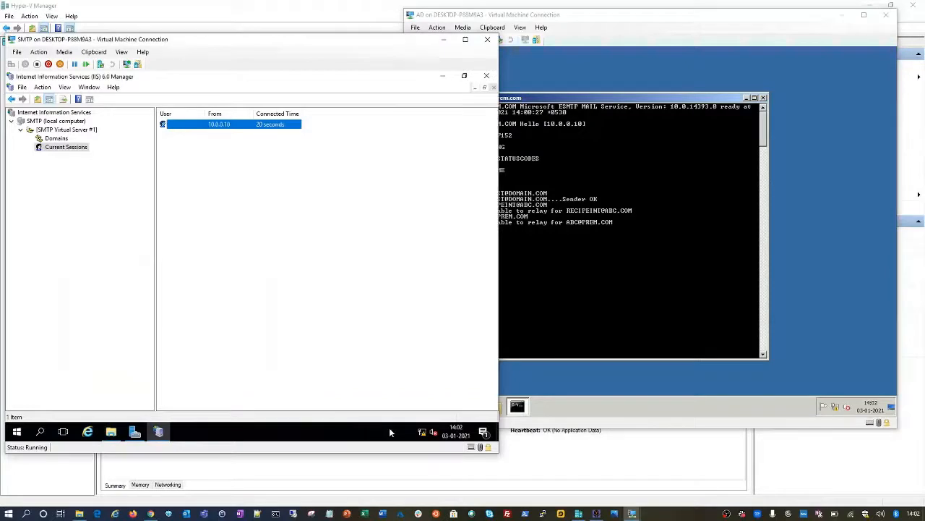
{"action": "left_click", "coordinate": [335, 480]}
{"action": "left_click", "coordinate": [133, 80]}
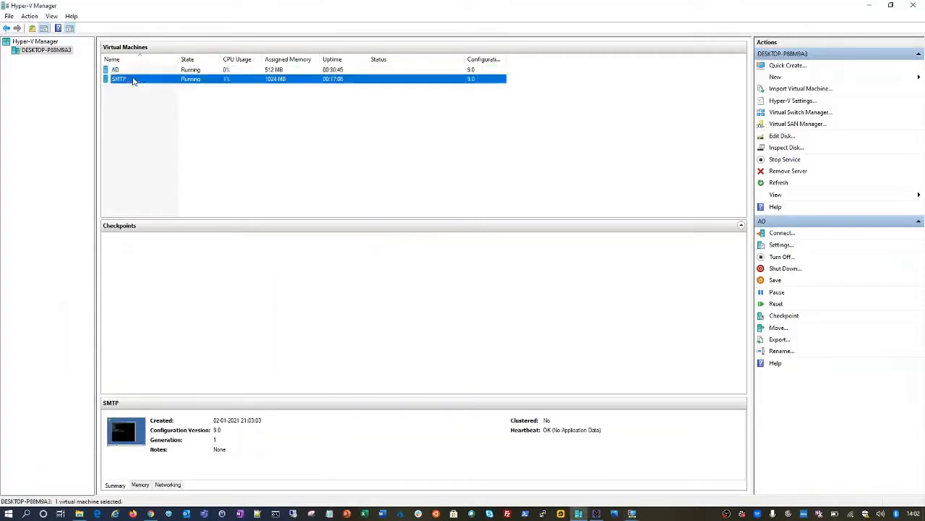
{"action": "right_click", "coordinate": [133, 79]}
{"action": "left_click", "coordinate": [161, 99]}
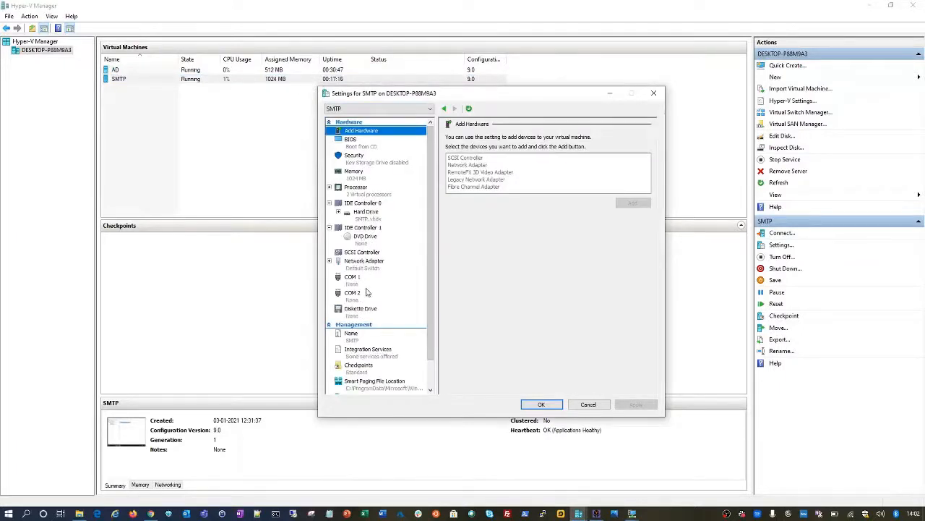
{"action": "left_click", "coordinate": [361, 266]}
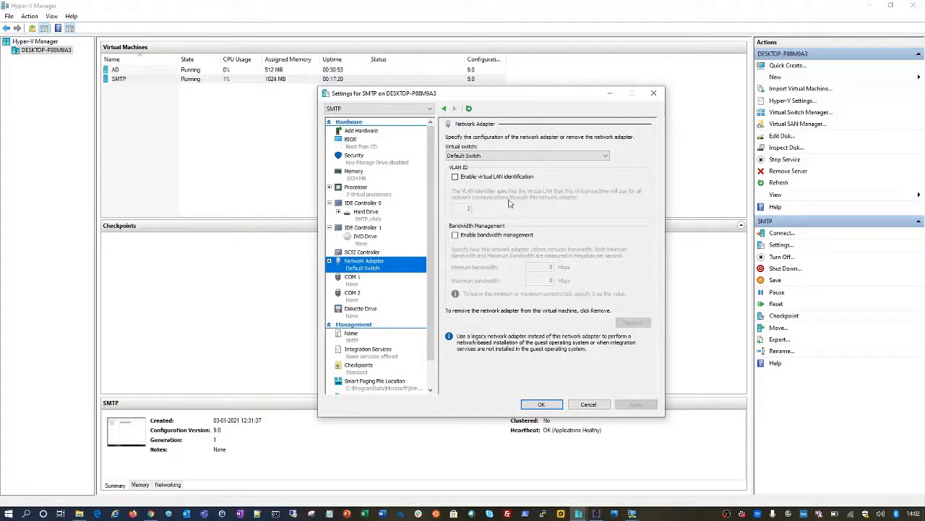
{"action": "left_click", "coordinate": [361, 131]}
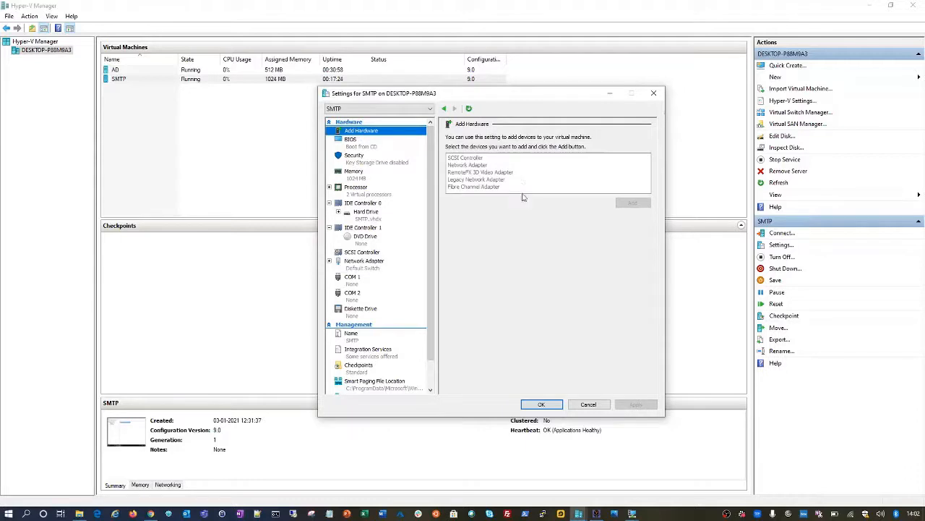
{"action": "left_click", "coordinate": [589, 405]}
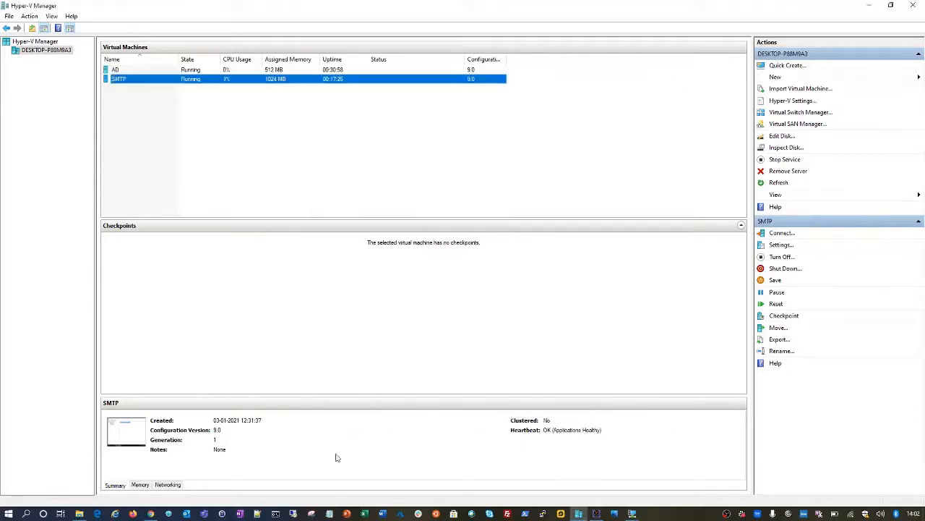
Step: Dismiss the remote desktop prompt and check the AD VM's window and entry in Hyper-V Manager
{"action": "left_click", "coordinate": [294, 514]}
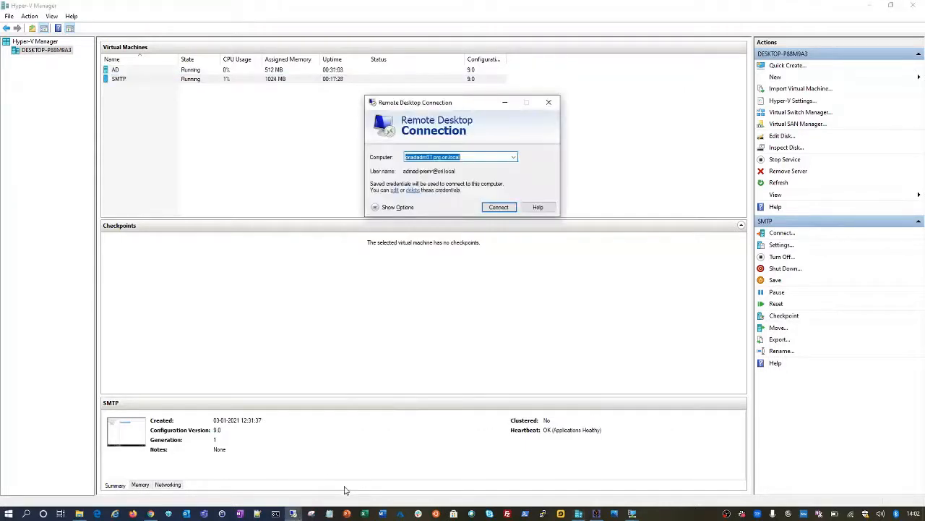
{"action": "left_click", "coordinate": [548, 102]}
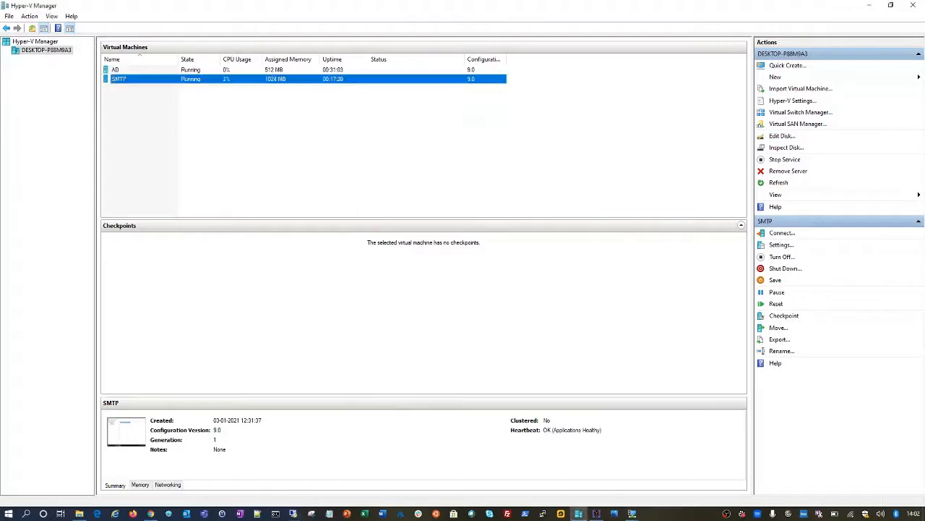
{"action": "left_click", "coordinate": [634, 513]}
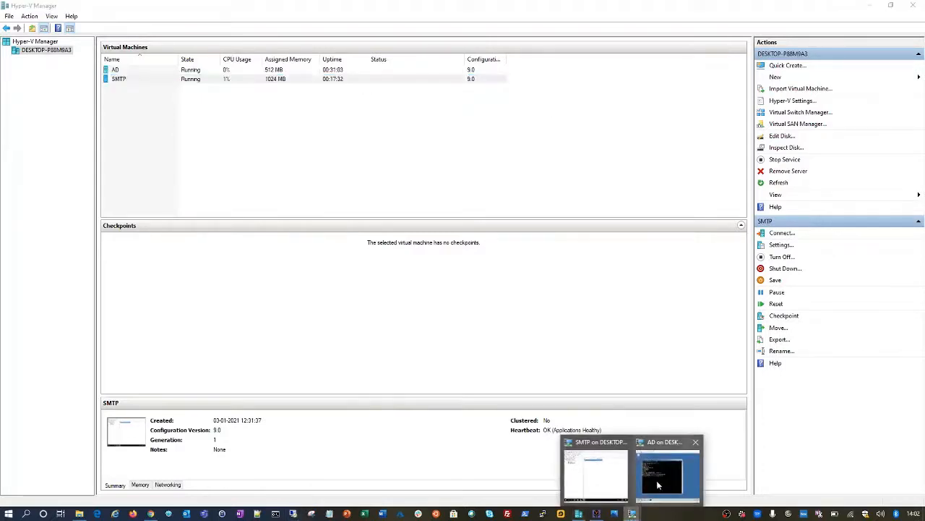
{"action": "left_click", "coordinate": [658, 484]}
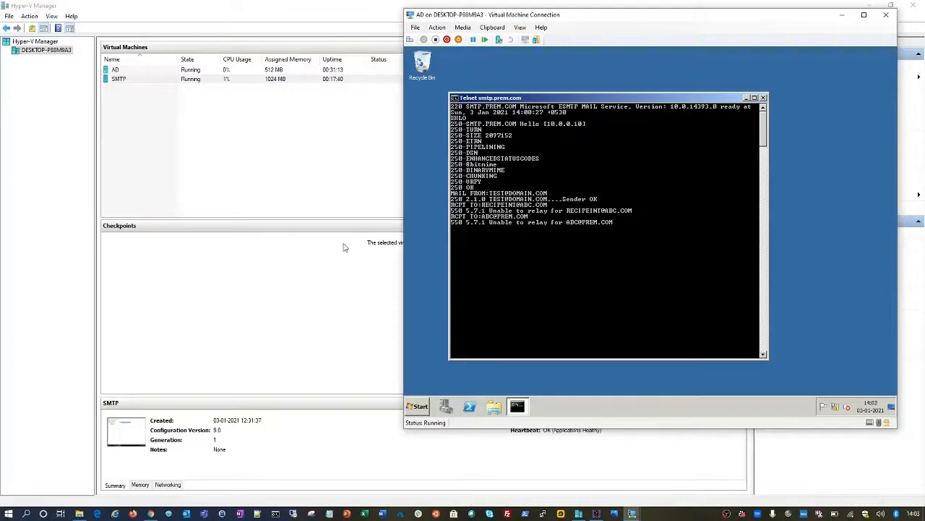
{"action": "left_click", "coordinate": [223, 73]}
{"action": "left_click", "coordinate": [223, 71]}
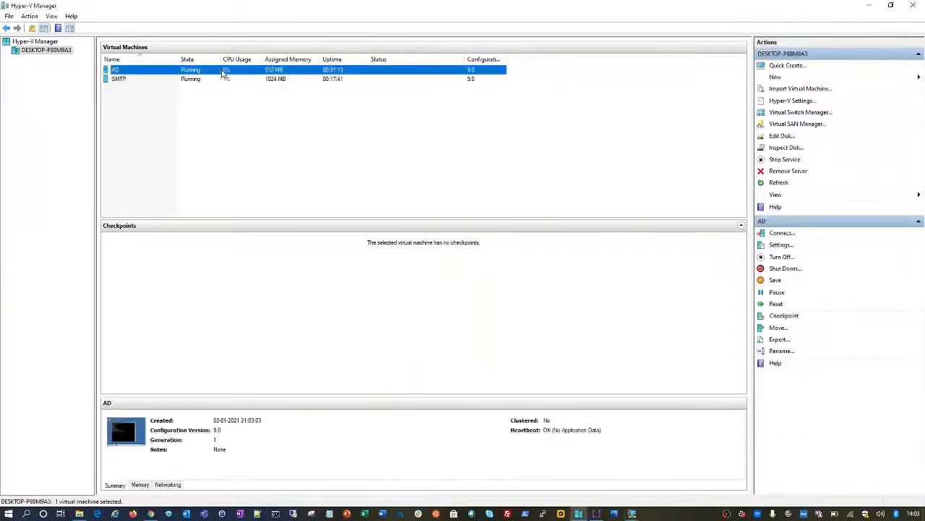
Step: Switch to the SMTP VM and choose Shut down from its Start button power menu
{"action": "left_click", "coordinate": [633, 514]}
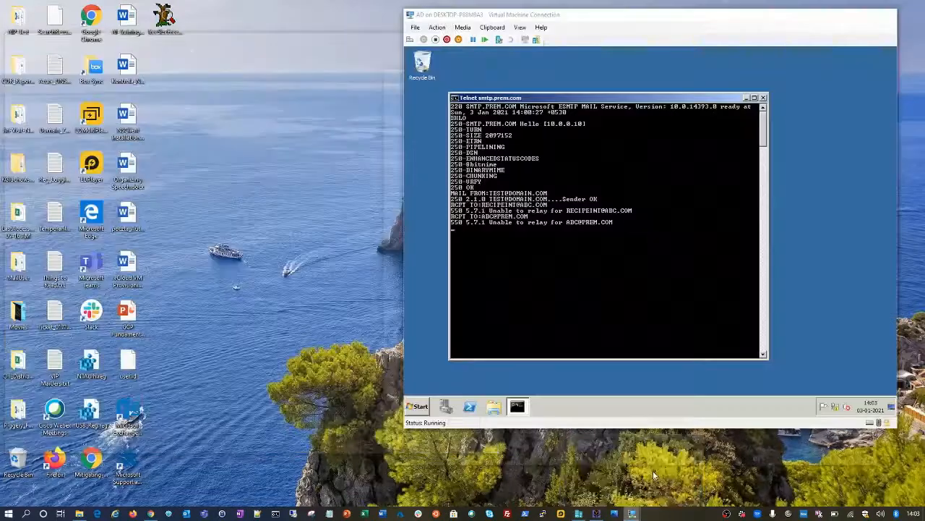
{"action": "left_click", "coordinate": [655, 475]}
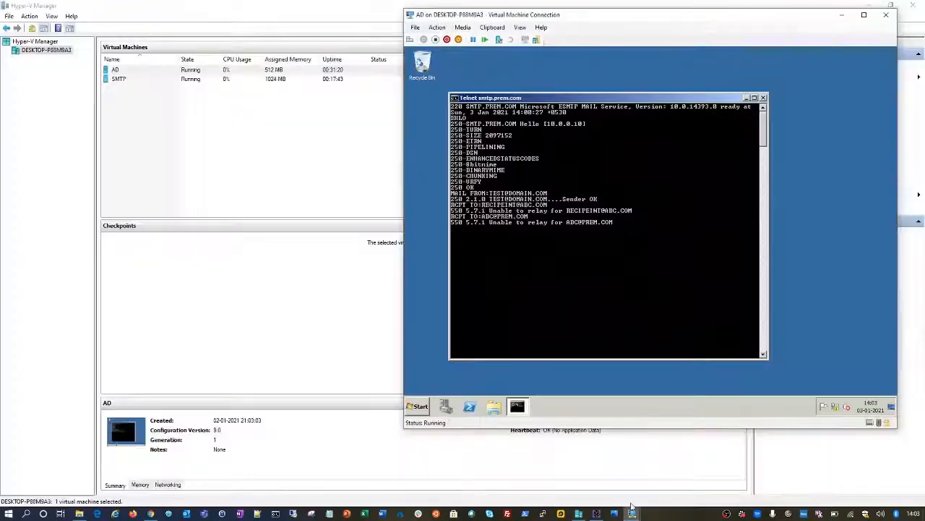
{"action": "left_click", "coordinate": [632, 512]}
{"action": "left_click", "coordinate": [584, 472]}
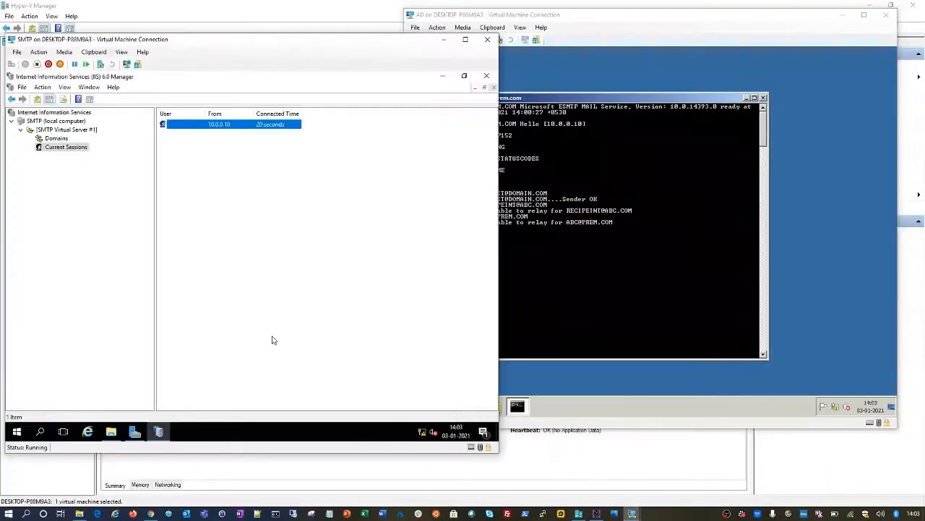
{"action": "right_click", "coordinate": [17, 431]}
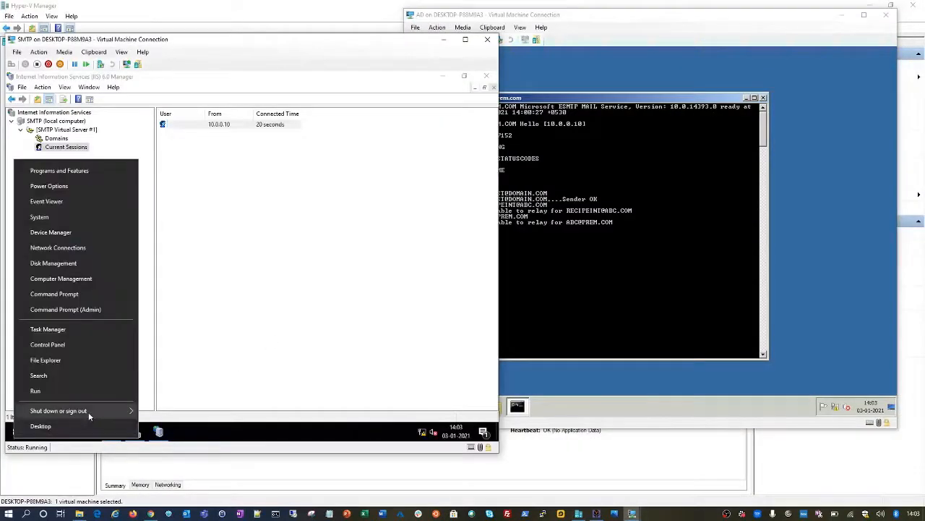
{"action": "mouse_move", "coordinate": [89, 411]}
{"action": "left_click", "coordinate": [175, 391]}
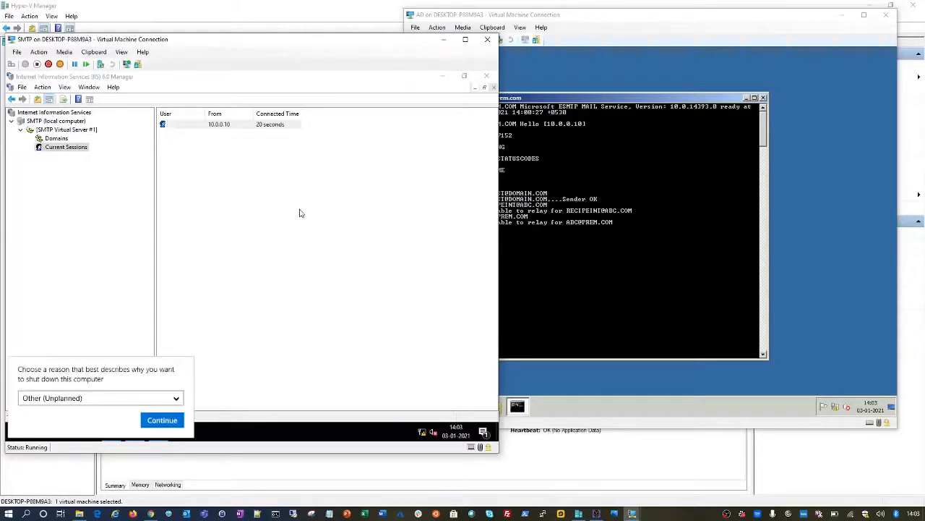
Step: Confirm the SMTP shutdown reason, then run QUIT and cls in AD's command prompt
{"action": "left_click", "coordinate": [163, 420]}
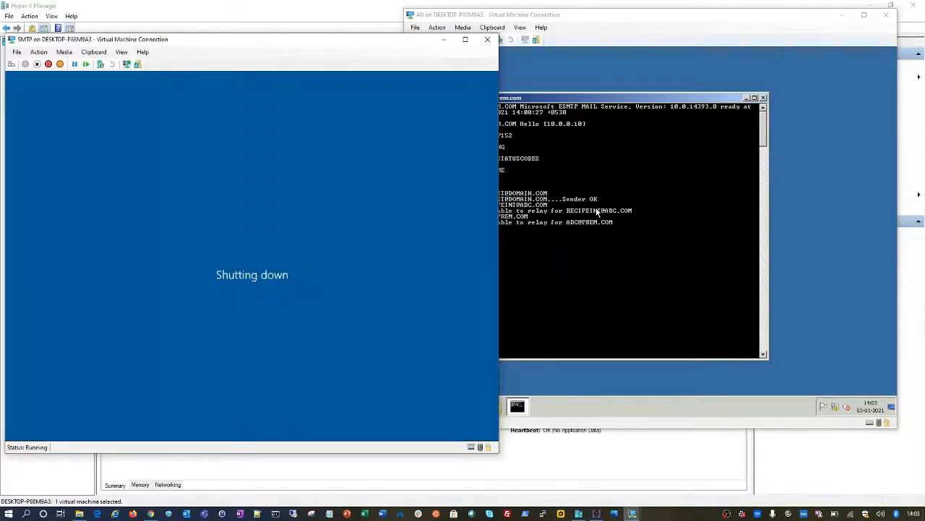
{"action": "left_click", "coordinate": [597, 211]}
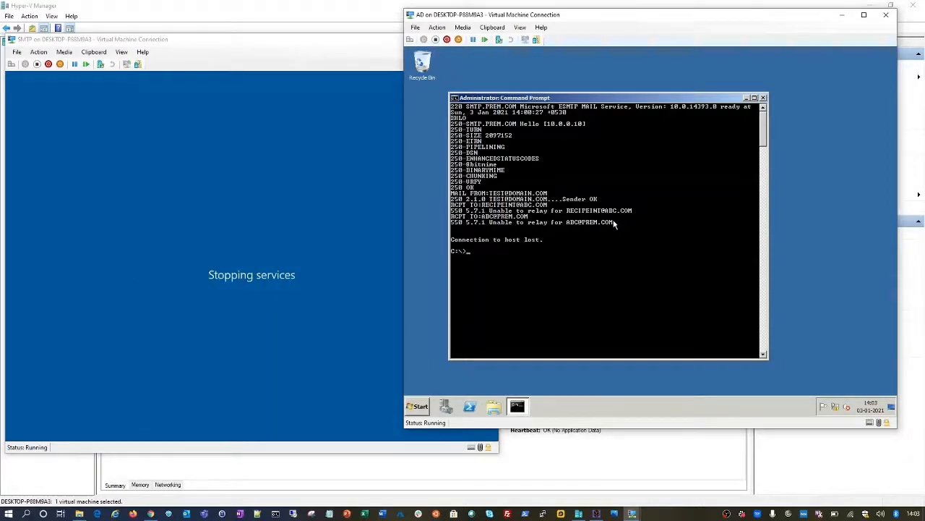
{"action": "type", "text": "qUIT"}
{"action": "key", "text": "Return"}
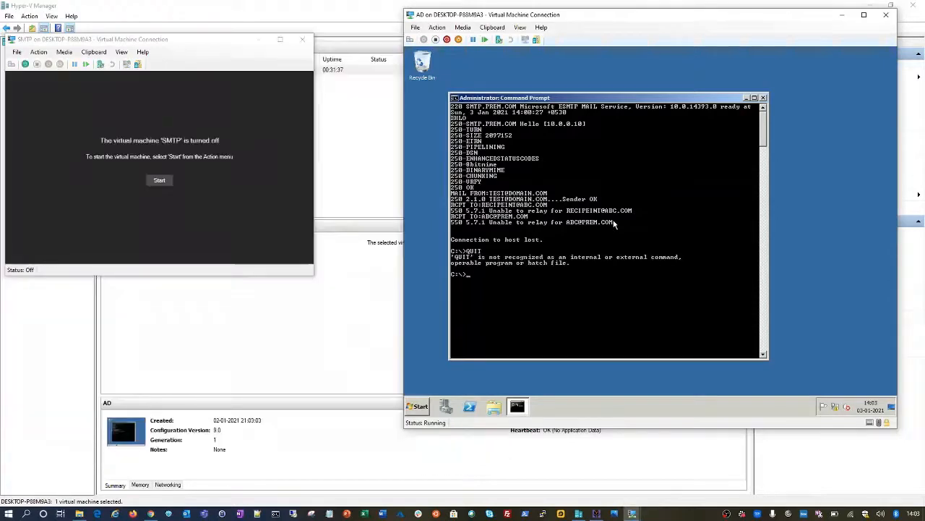
{"action": "type", "text": "cls"}
{"action": "key", "text": "Return"}
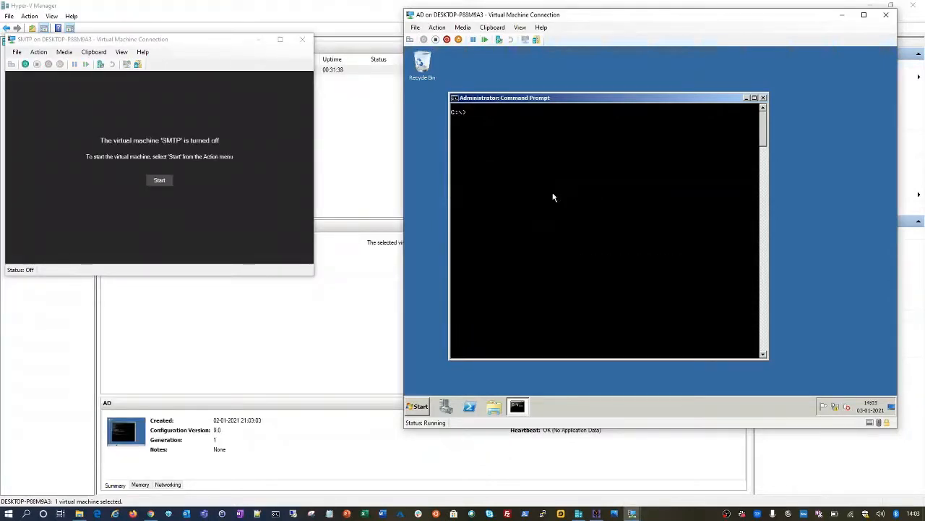
Step: Add a new network adapter to the SMTP VM on Default Switch and apply it
{"action": "left_click", "coordinate": [16, 52]}
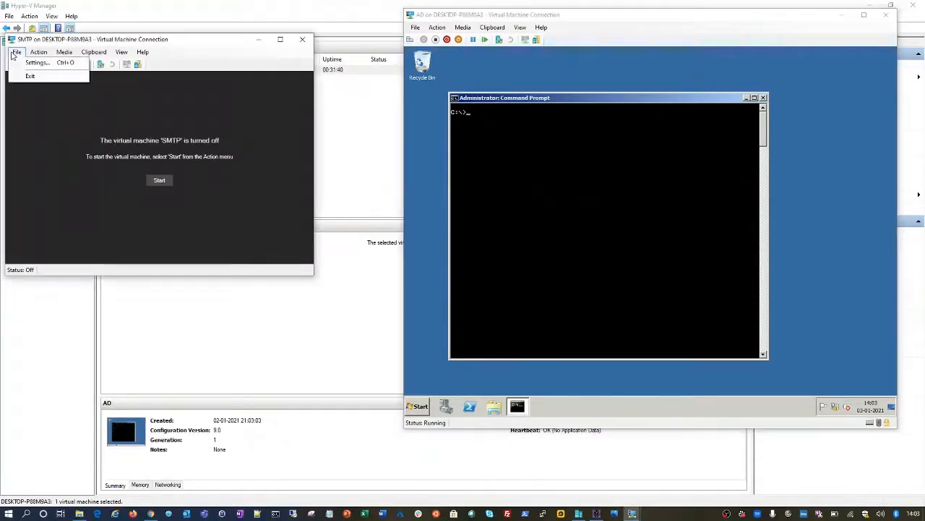
{"action": "left_click", "coordinate": [27, 63]}
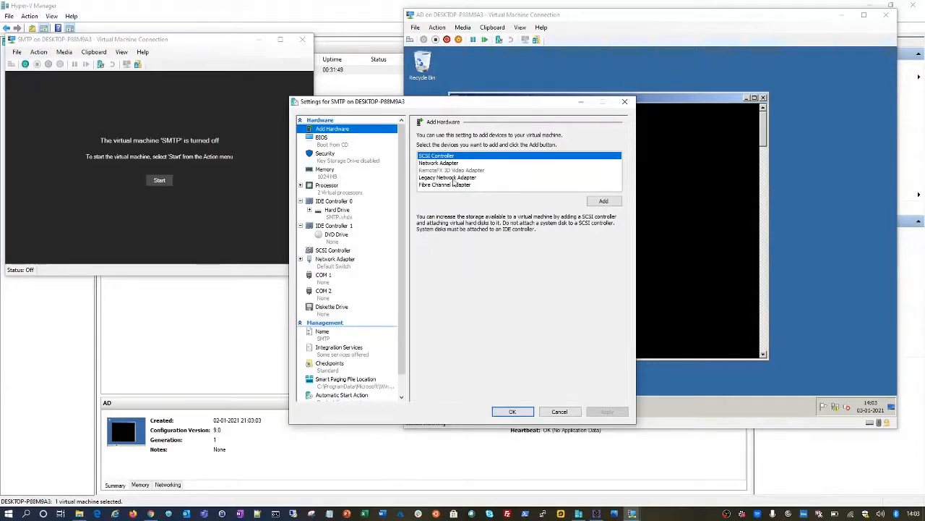
{"action": "left_click", "coordinate": [445, 162]}
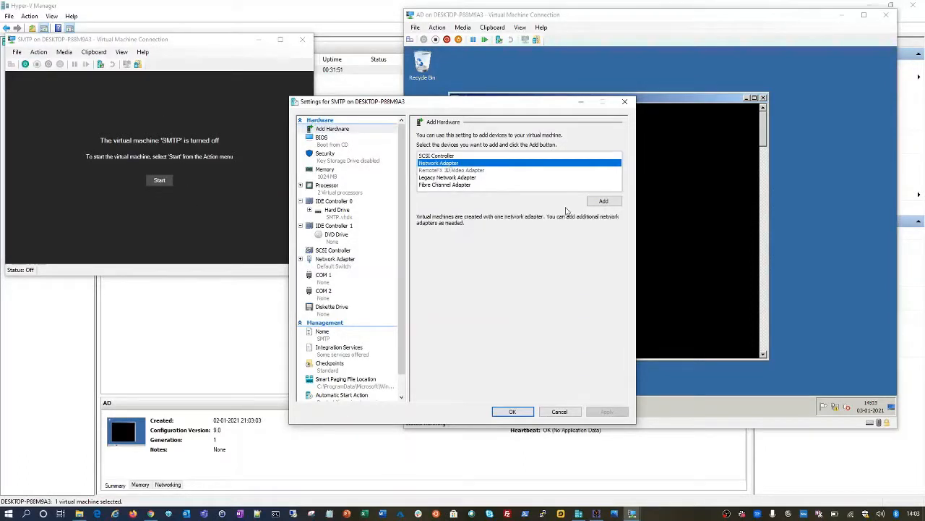
{"action": "left_click", "coordinate": [603, 201]}
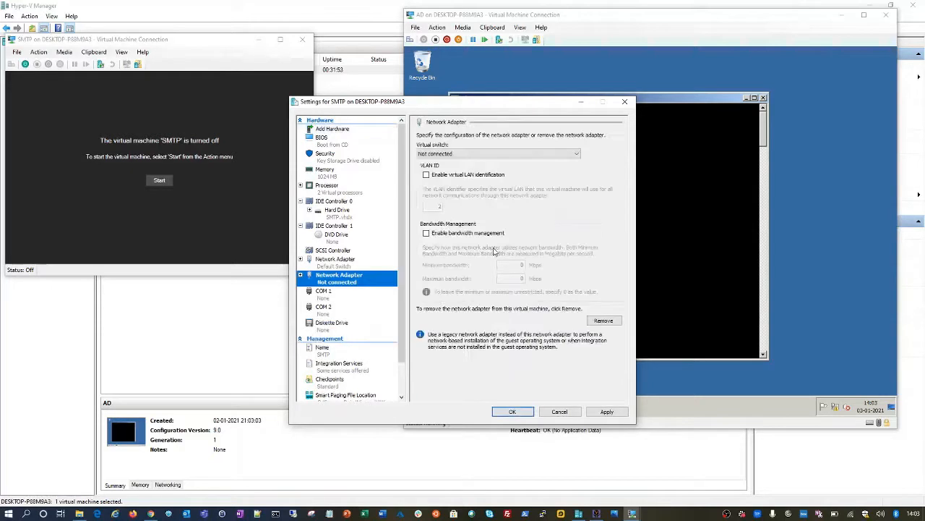
{"action": "left_click", "coordinate": [465, 154]}
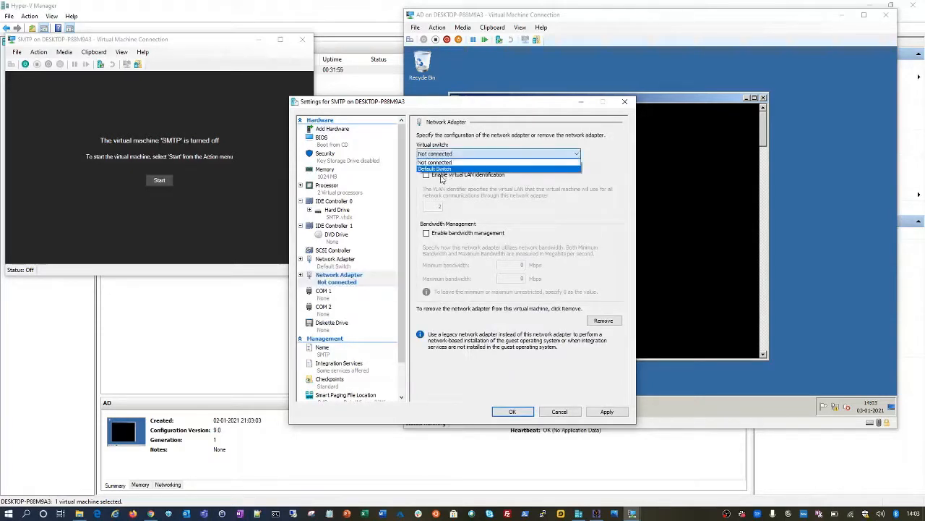
{"action": "left_click", "coordinate": [442, 171]}
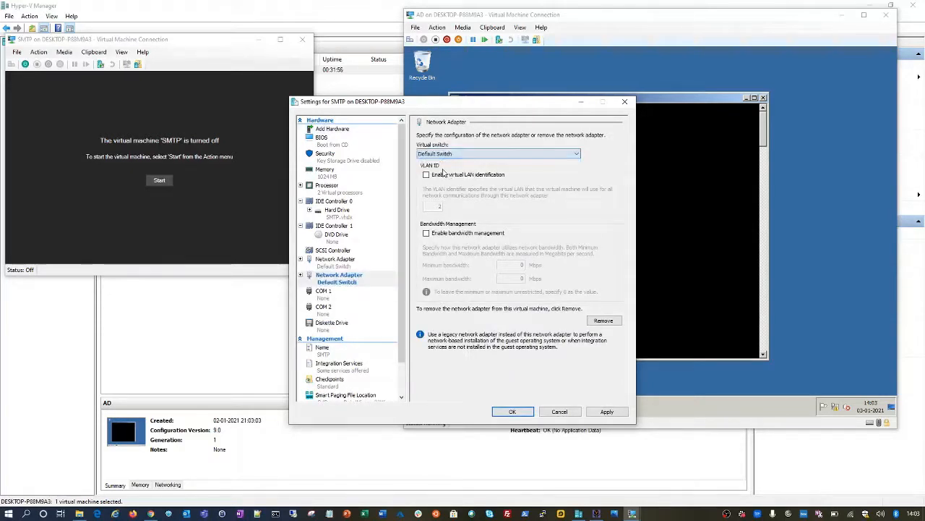
{"action": "left_click", "coordinate": [607, 411]}
{"action": "left_click", "coordinate": [512, 411]}
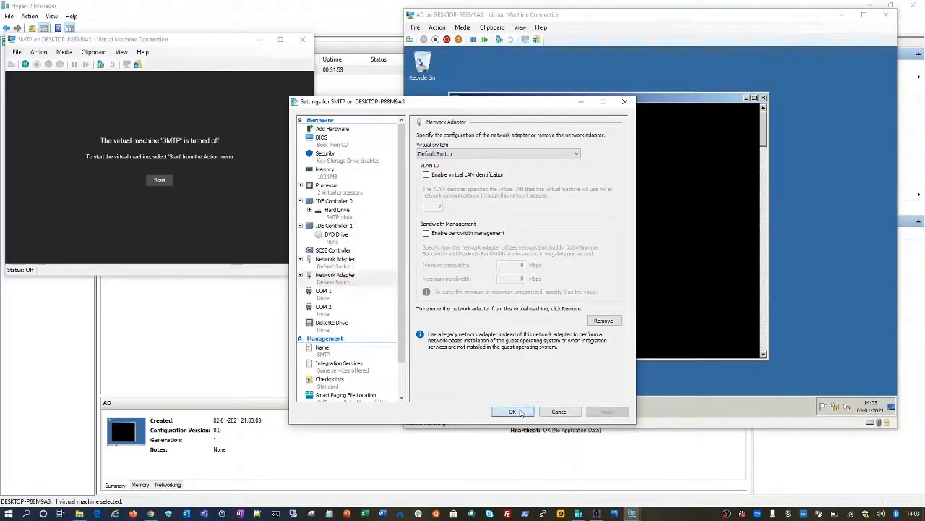
Step: Start the SMTP VM and sign in with the administrator password
{"action": "left_click", "coordinate": [159, 179]}
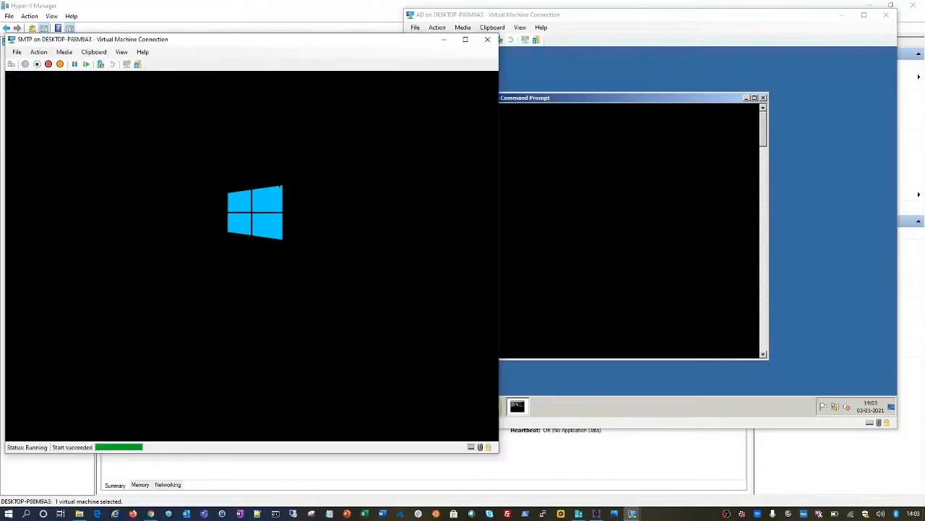
{"action": "left_click_drag", "start_coordinate": [615, 21], "coordinate": [628, 32]}
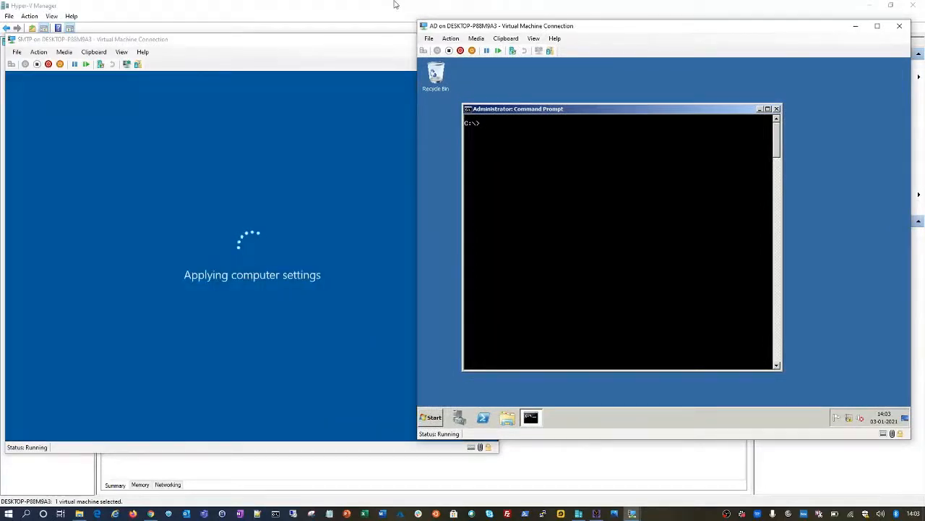
{"action": "left_click", "coordinate": [315, 38]}
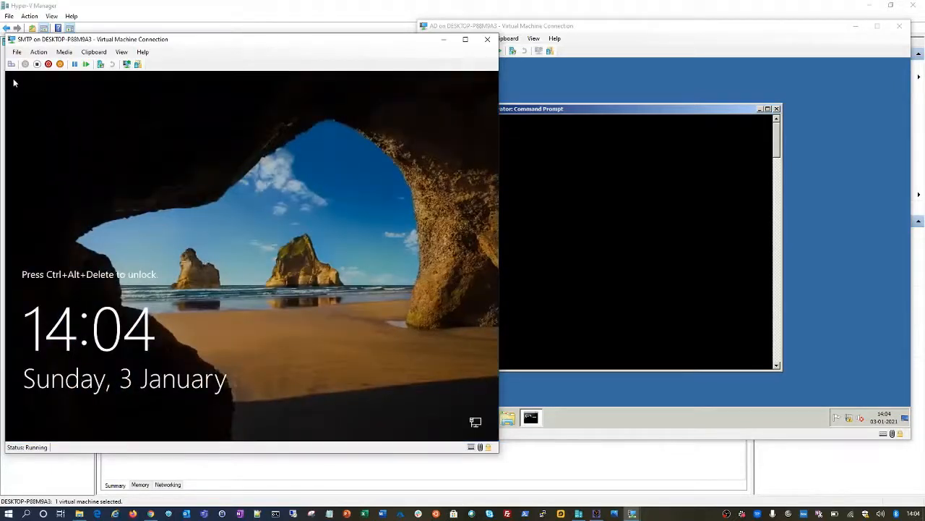
{"action": "left_click", "coordinate": [11, 64]}
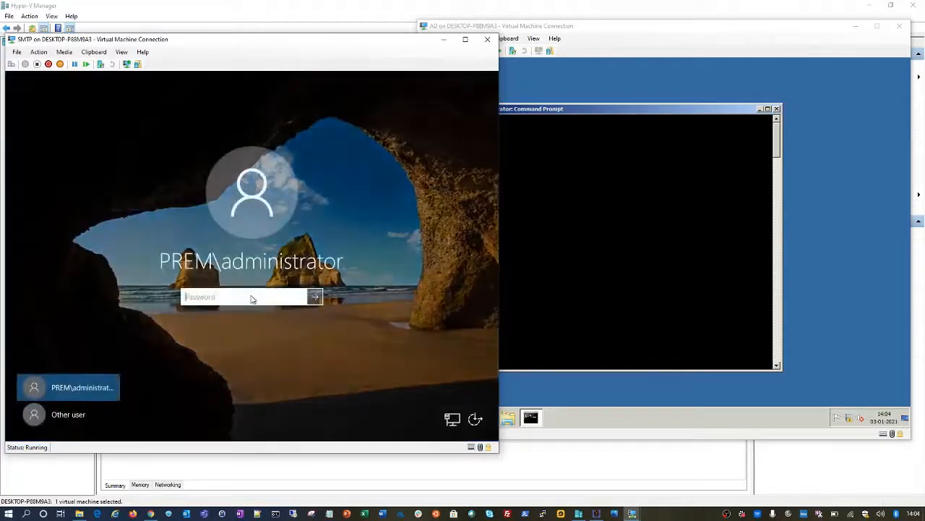
{"action": "type", "text": "********"}
{"action": "key", "text": "Return"}
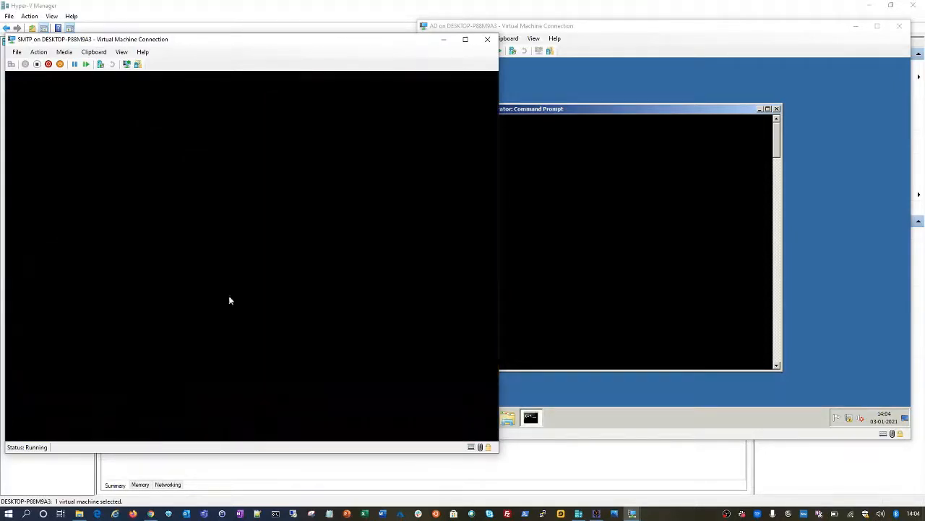
Step: Bring the SMTP desktop forward and open the Win+X administrative menu
{"action": "left_click", "coordinate": [597, 31]}
{"action": "left_click_drag", "start_coordinate": [597, 31], "coordinate": [607, 41]}
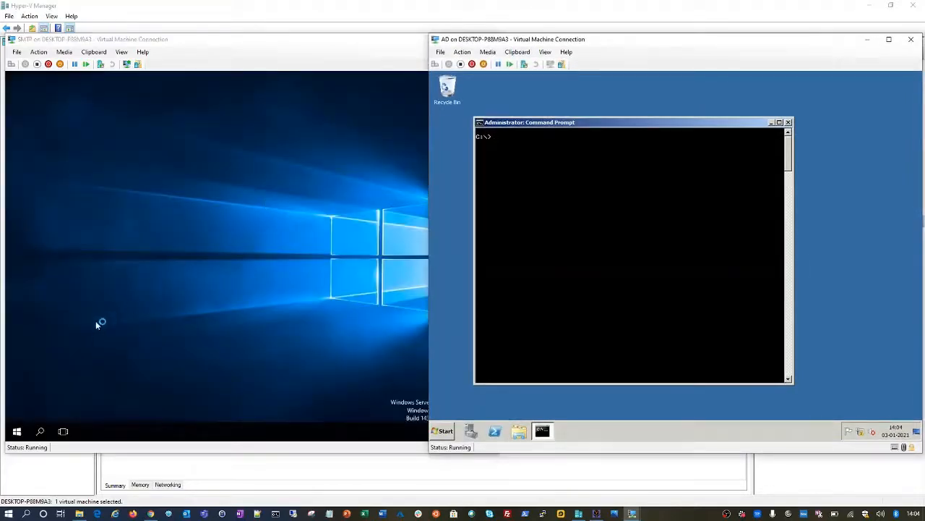
{"action": "left_click", "coordinate": [95, 323]}
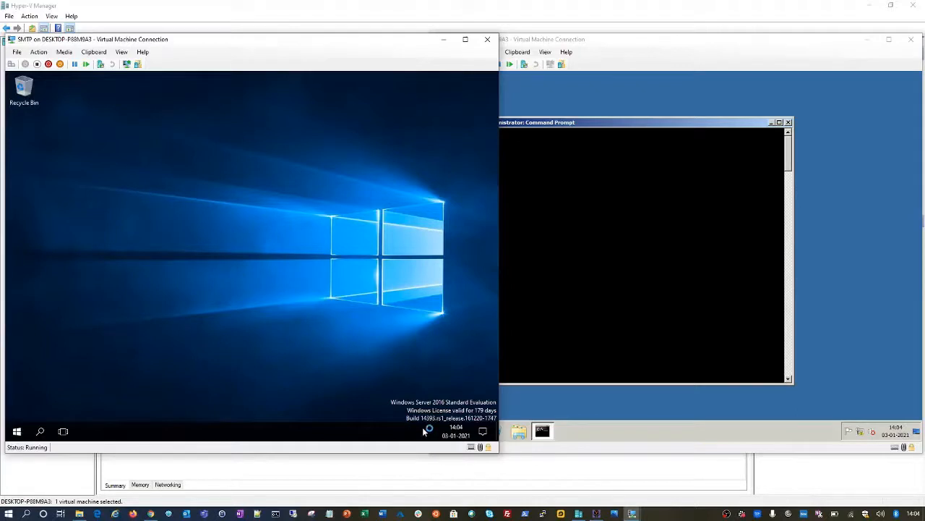
{"action": "key", "text": "super+x"}
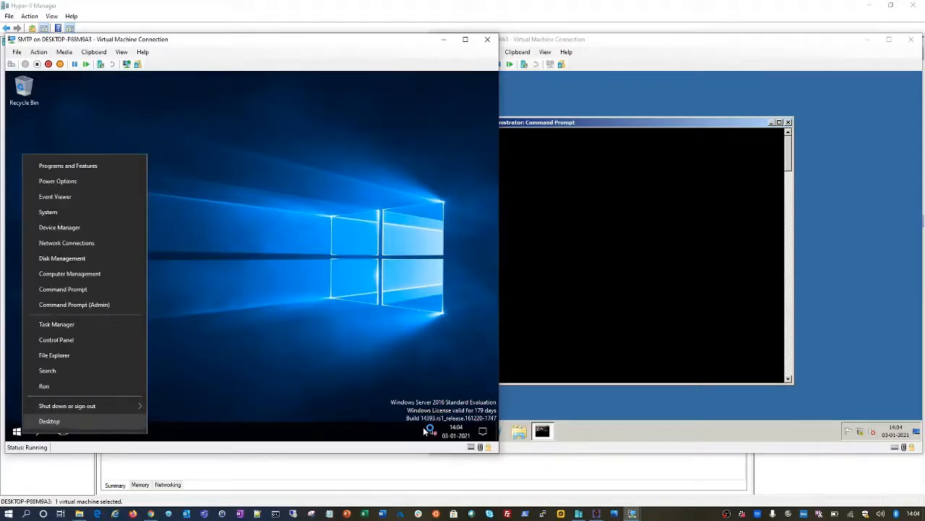
Step: Review SMTP's two networks in Network and Sharing Center, close it, and switch to AD
{"action": "left_click", "coordinate": [324, 330]}
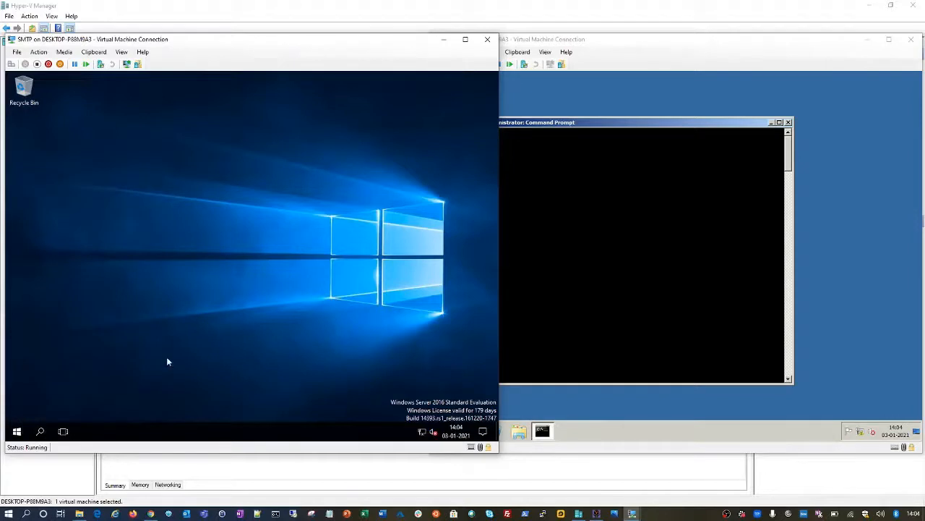
{"action": "right_click", "coordinate": [422, 431]}
{"action": "left_click", "coordinate": [420, 426]}
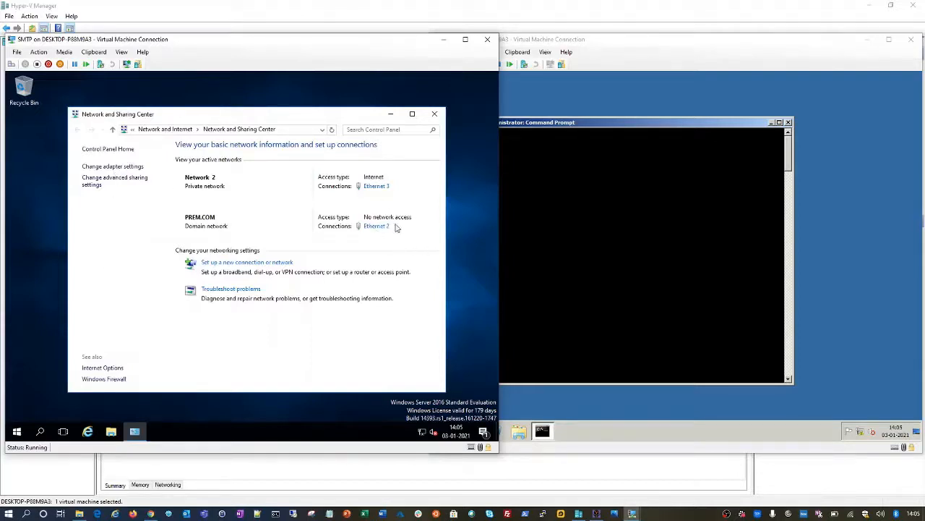
{"action": "left_click", "coordinate": [434, 115]}
{"action": "left_click", "coordinate": [601, 129]}
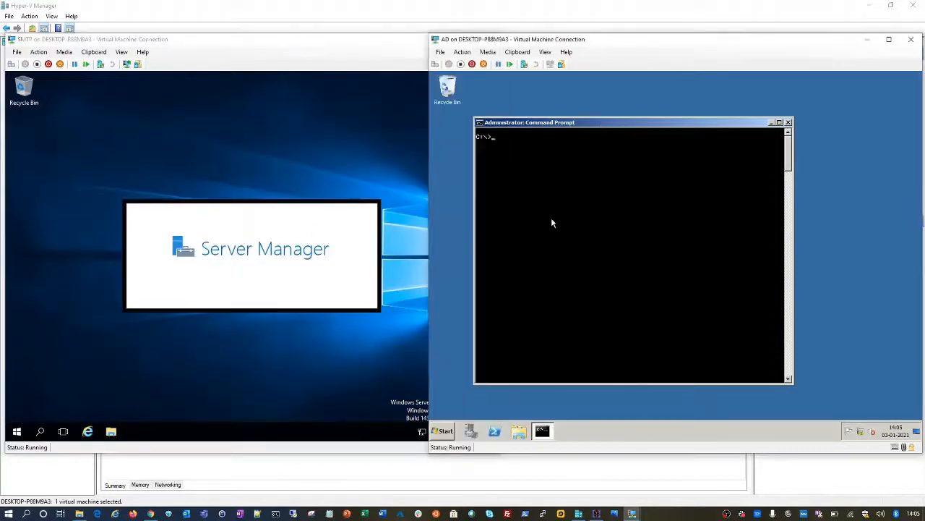
Step: Run telnet smtp.prem.com 25 on AD, then launch services.msc on the SMTP machine via Run
{"action": "type", "text": "telnet smtp.prem.com 25"}
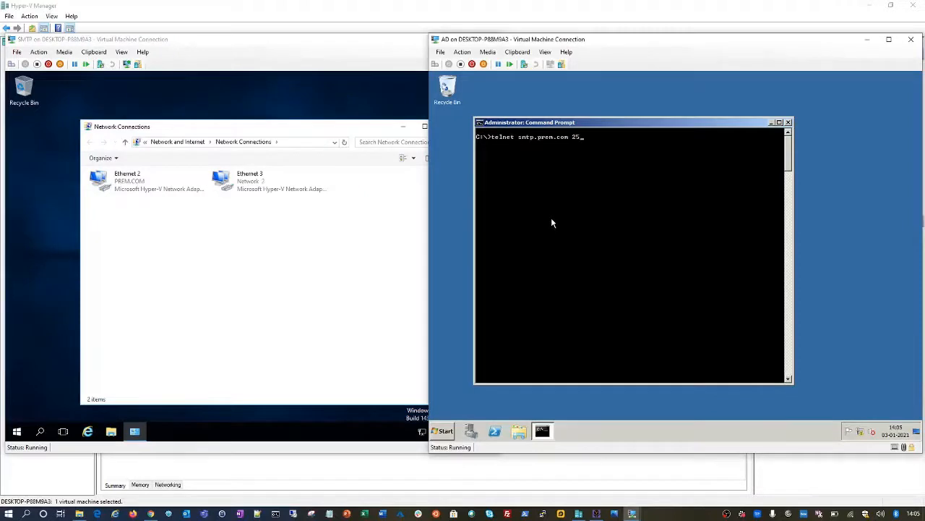
{"action": "key", "text": "Return"}
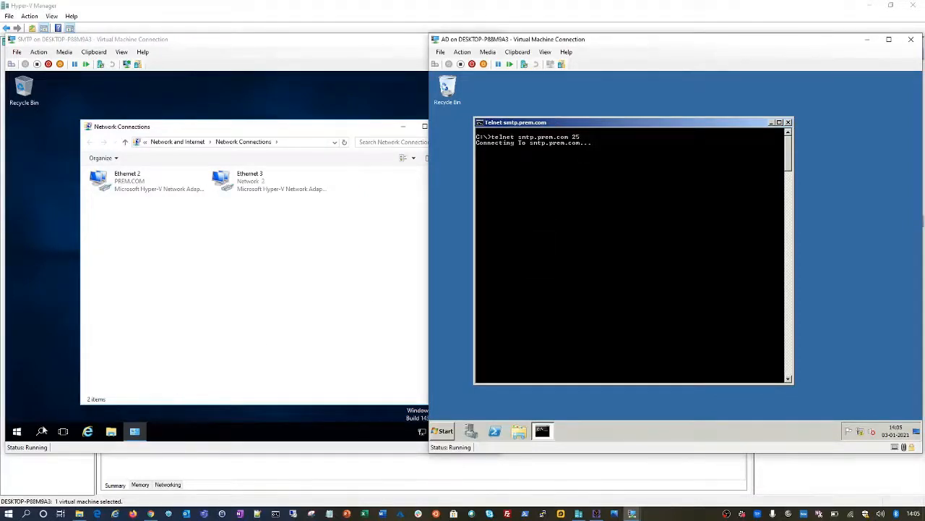
{"action": "left_click", "coordinate": [18, 432]}
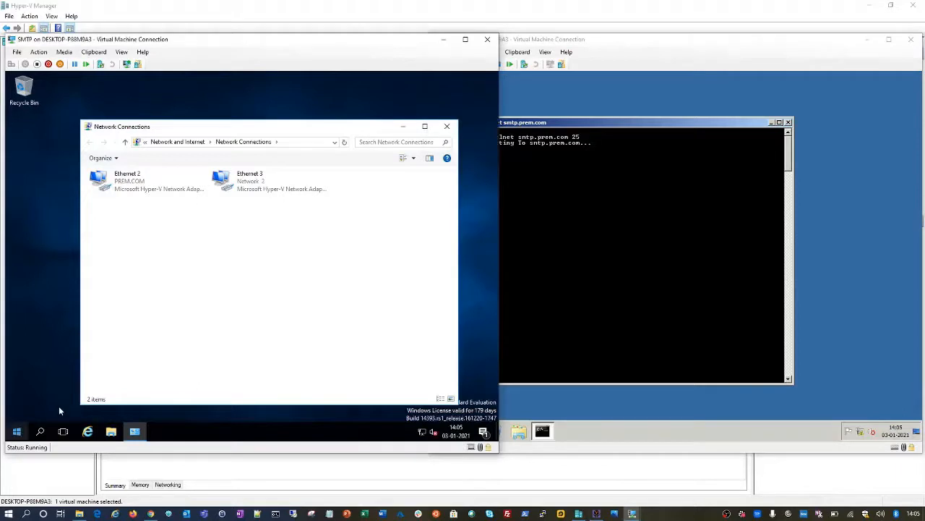
{"action": "right_click", "coordinate": [18, 431]}
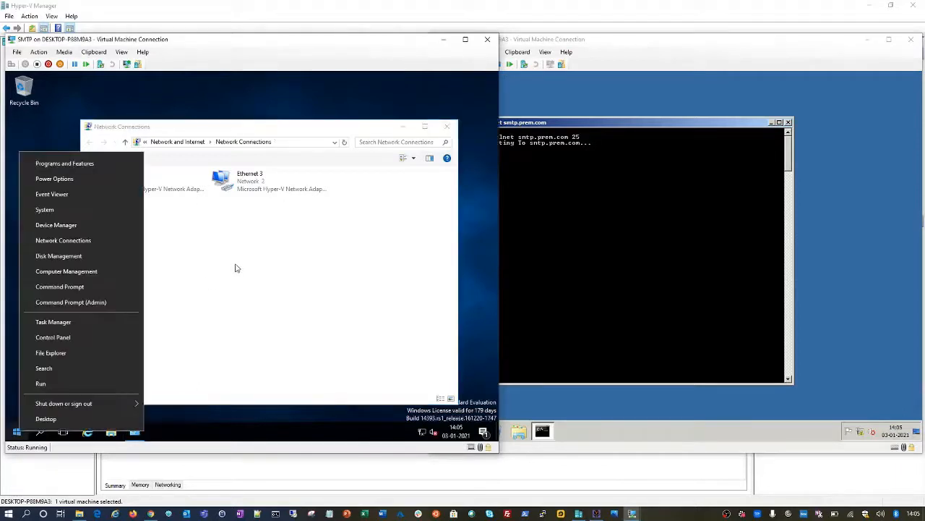
{"action": "left_click", "coordinate": [65, 388]}
{"action": "type", "text": "services"}
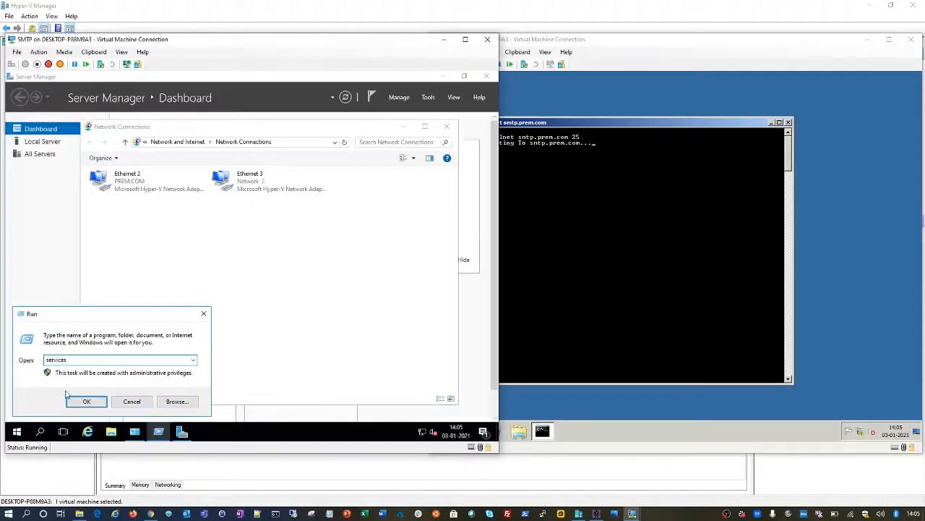
{"action": "type", "text": ".msc"}
{"action": "key", "text": "Return"}
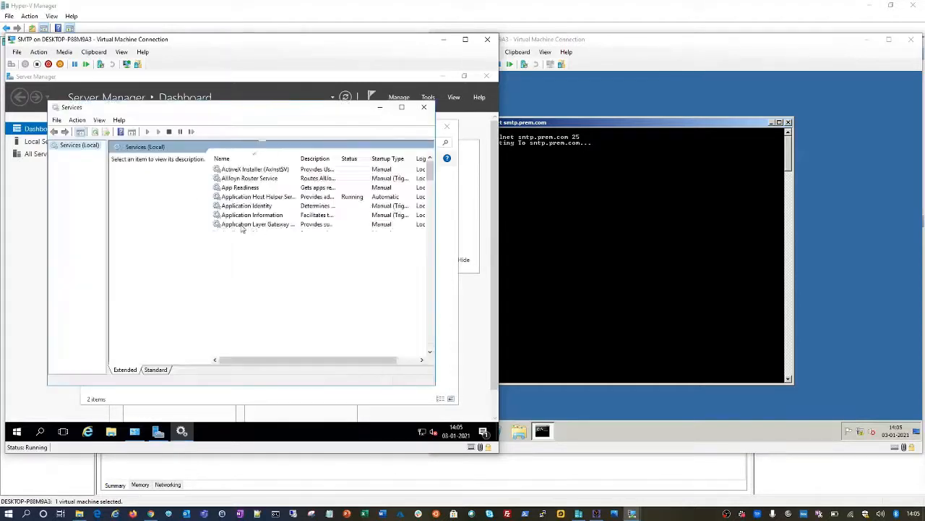
Step: Set the SMTP service's startup type to Automatic, apply, start it, and close properties
{"action": "left_click", "coordinate": [239, 246]}
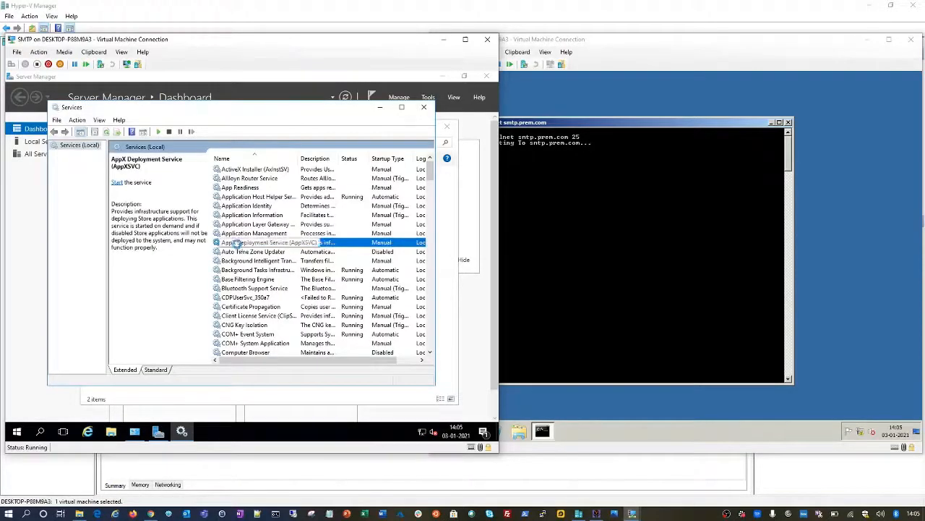
{"action": "key", "text": "s"}
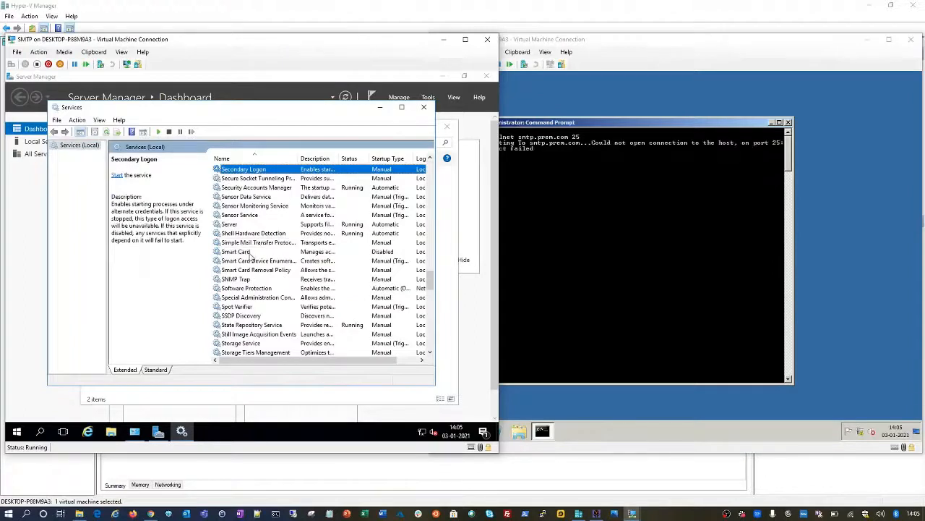
{"action": "double_click", "coordinate": [252, 244]}
{"action": "left_click", "coordinate": [275, 238]}
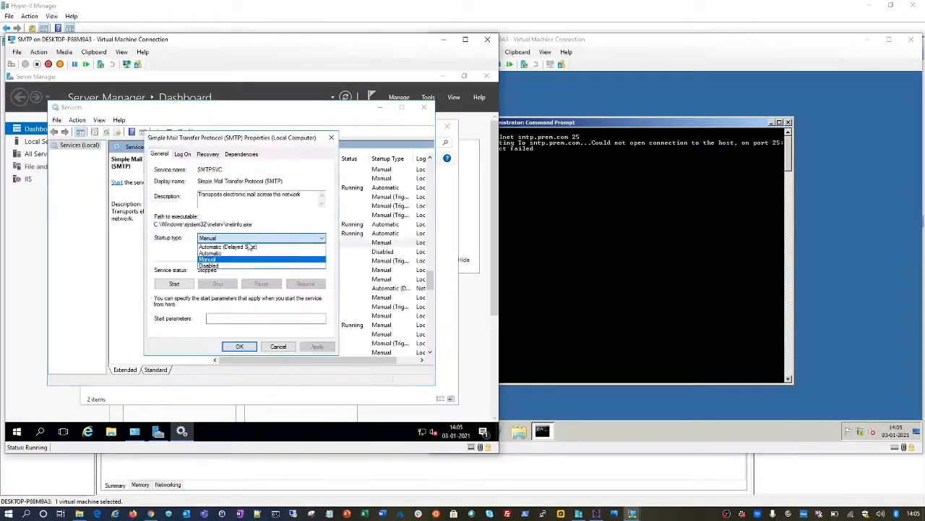
{"action": "left_click", "coordinate": [229, 253]}
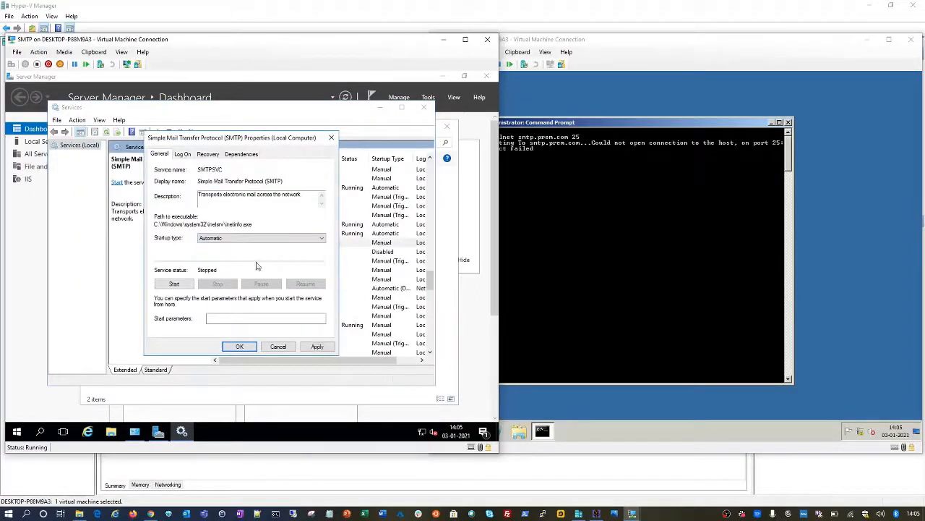
{"action": "left_click", "coordinate": [317, 346]}
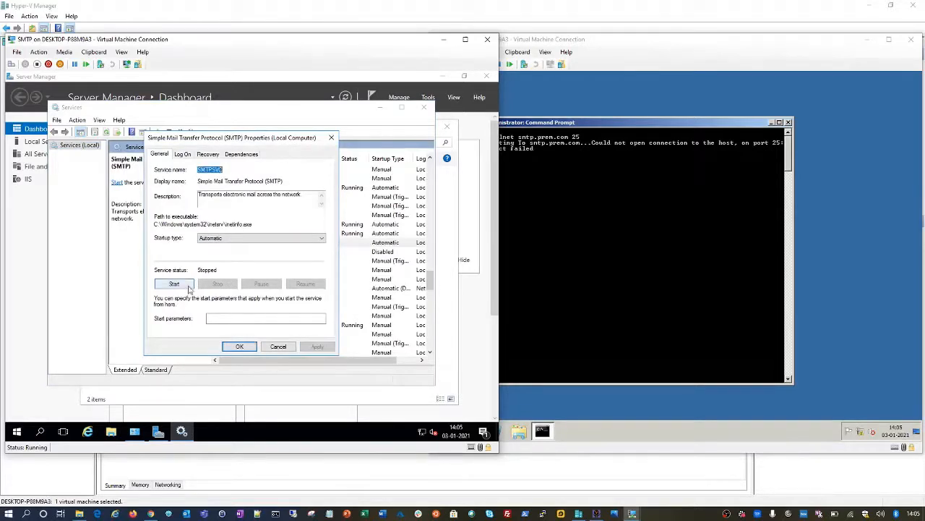
{"action": "left_click", "coordinate": [174, 283]}
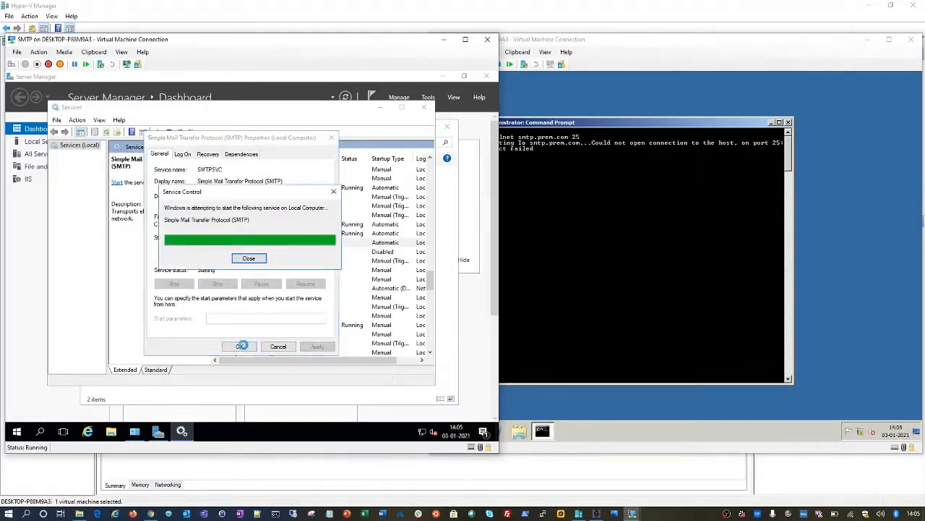
{"action": "left_click", "coordinate": [241, 347]}
Step: Clear AD's prompt, telnet to smtp.prem.com port 25, and send EHLO
{"action": "left_click", "coordinate": [561, 198]}
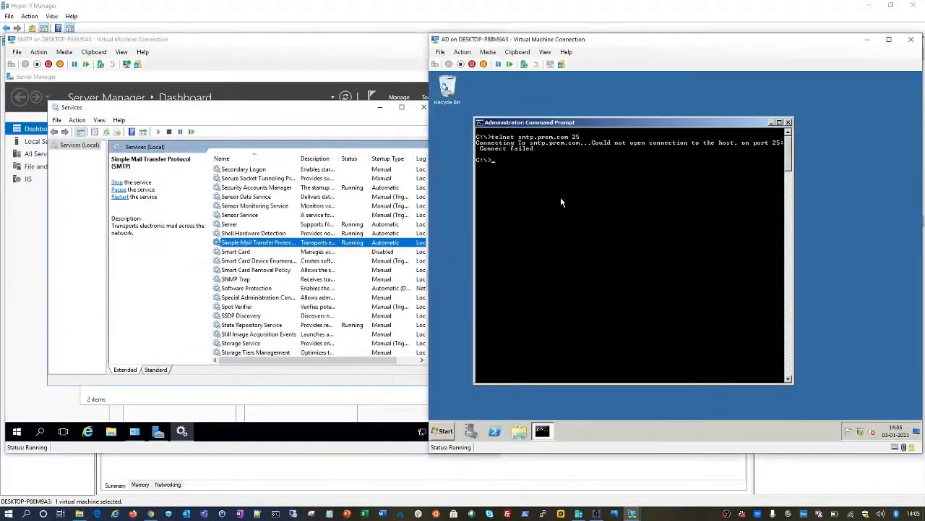
{"action": "type", "text": "cls"}
{"action": "key", "text": "Return"}
{"action": "type", "text": "telnet smtp.prem.com 25"}
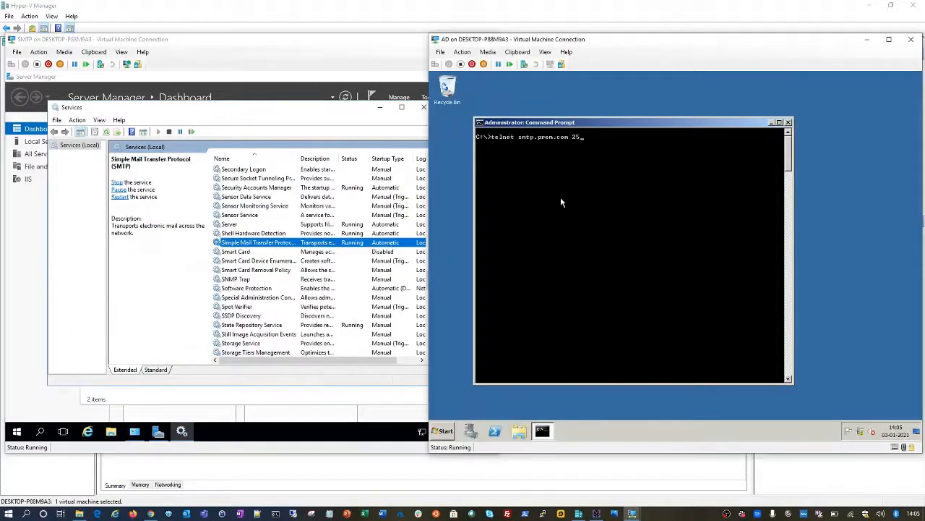
{"action": "key", "text": "Return"}
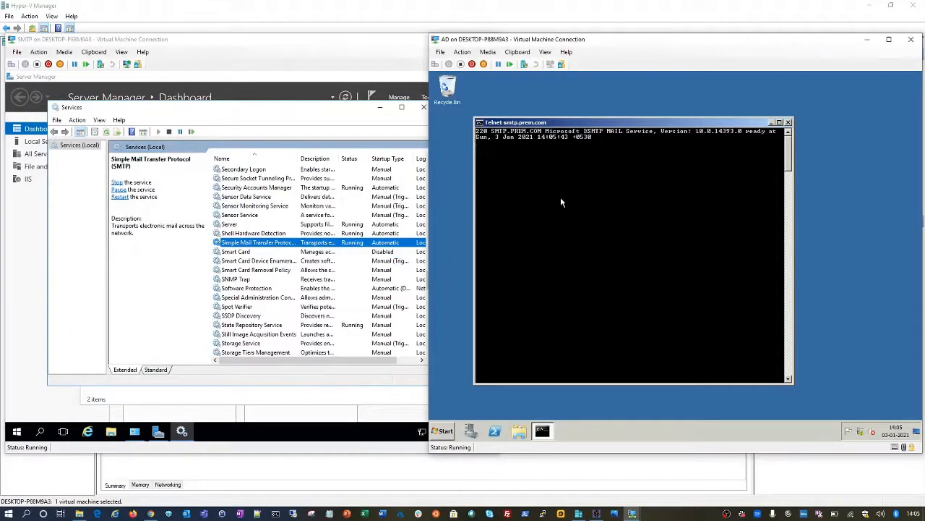
{"action": "type", "text": "EHLO"}
{"action": "key", "text": "Return"}
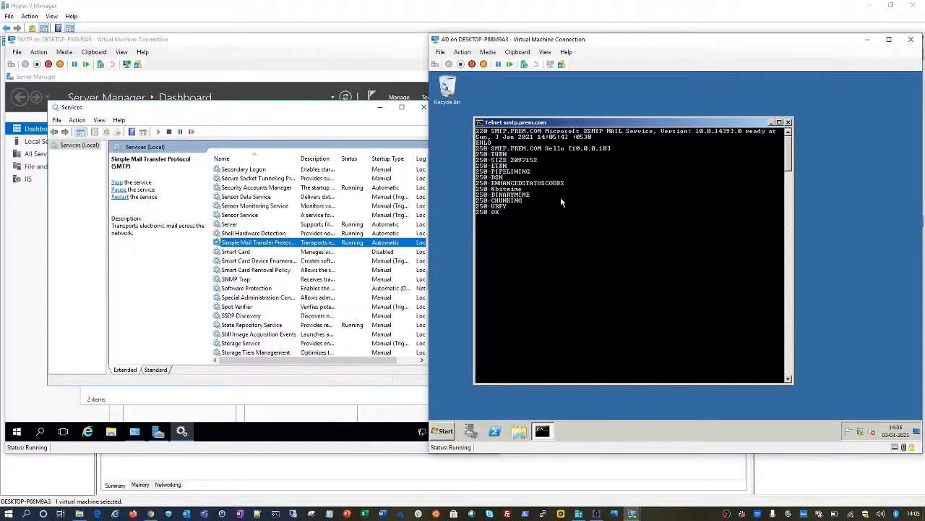
Step: Send RCPT TO, a test prem.com sender, and an external gmail.com recipient, which is refused relay
{"action": "key", "text": "Return"}
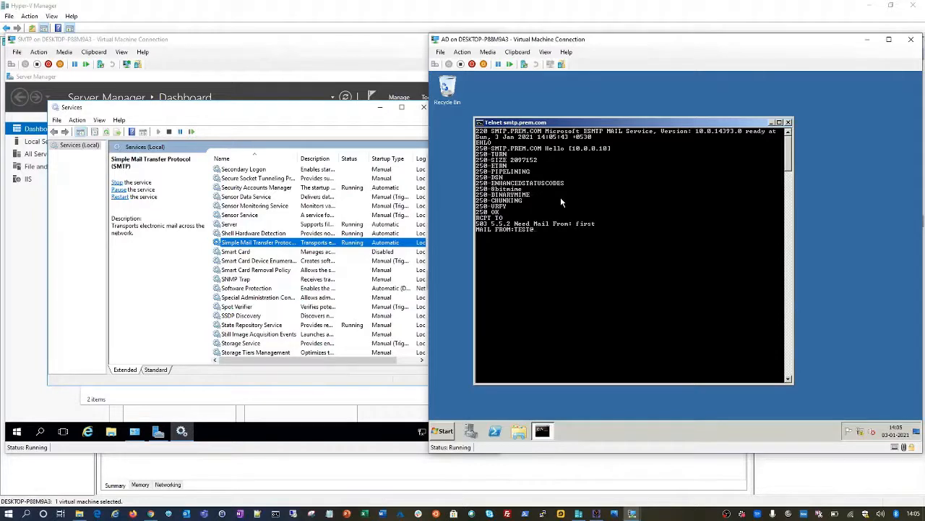
{"action": "key", "text": "Return"}
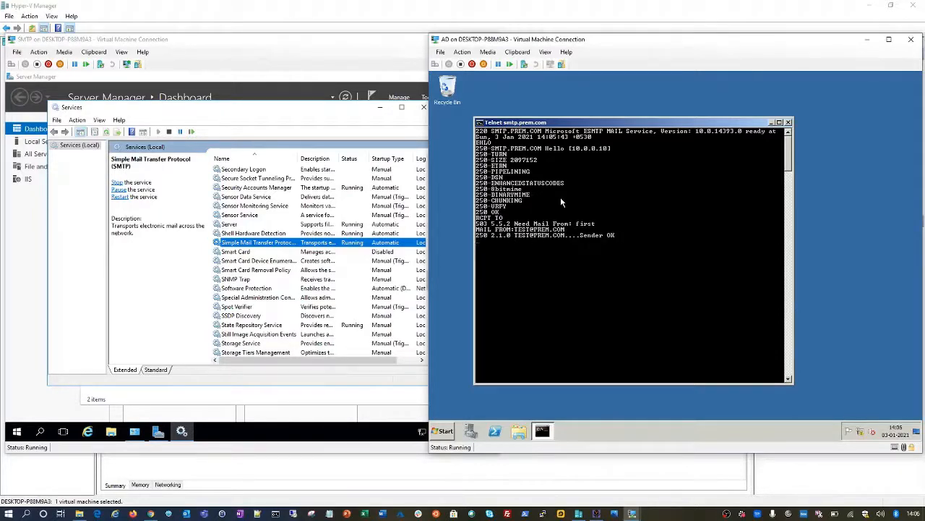
{"action": "key", "text": "Return"}
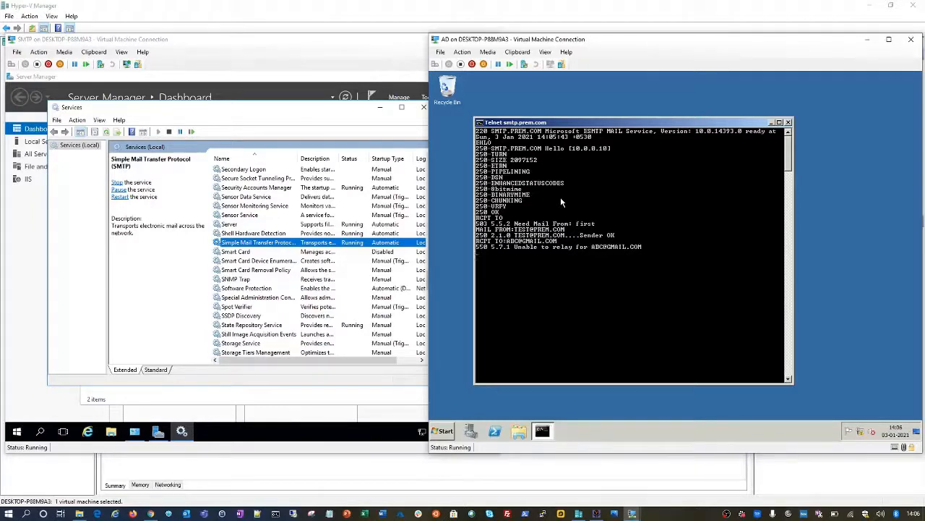
{"action": "left_click", "coordinate": [307, 393]}
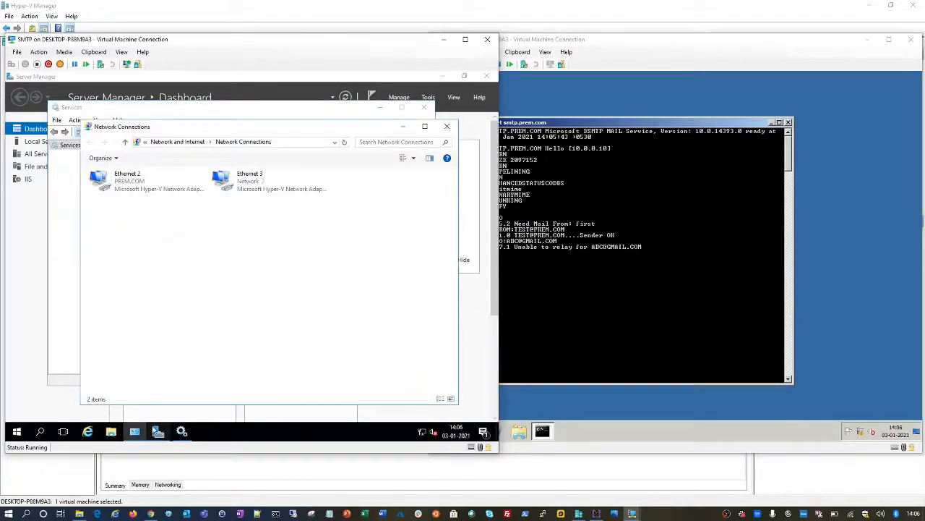
Step: Open Command Prompt (Admin) on the SMTP machine and type TELNET LOCALHOST
{"action": "right_click", "coordinate": [17, 433]}
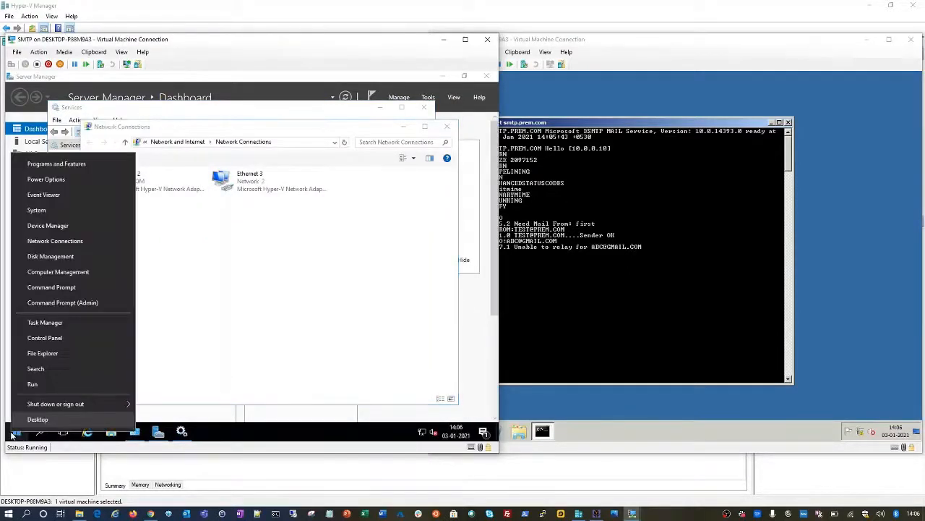
{"action": "left_click", "coordinate": [86, 305]}
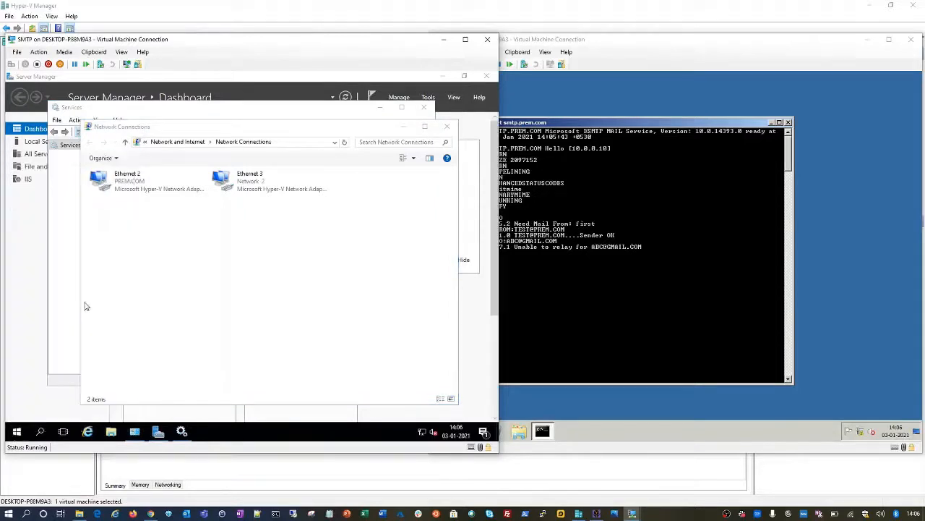
{"action": "type", "text": "TE"}
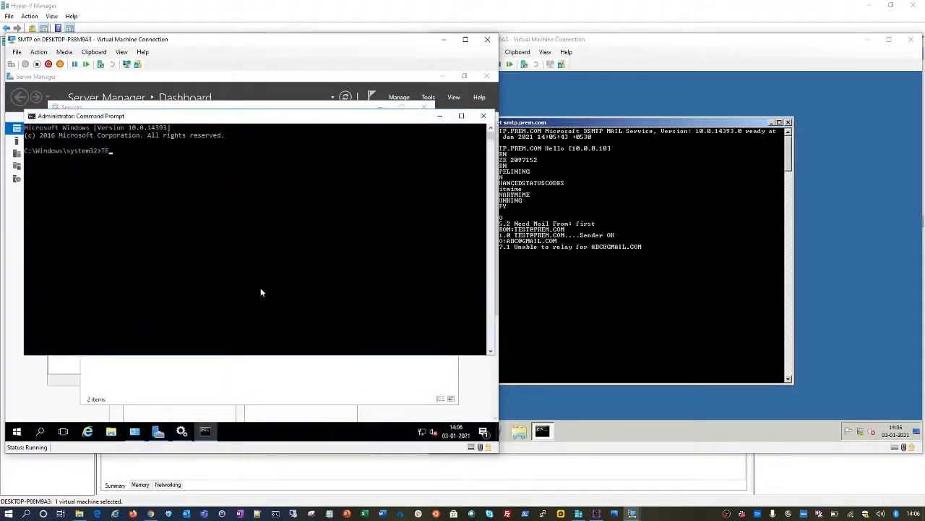
{"action": "type", "text": "LNET LOHOST"}
{"action": "key", "text": "BackSpace"}
{"action": "key", "text": "BackSpace"}
{"action": "key", "text": "BackSpace"}
{"action": "type", "text": "CALHOST"}
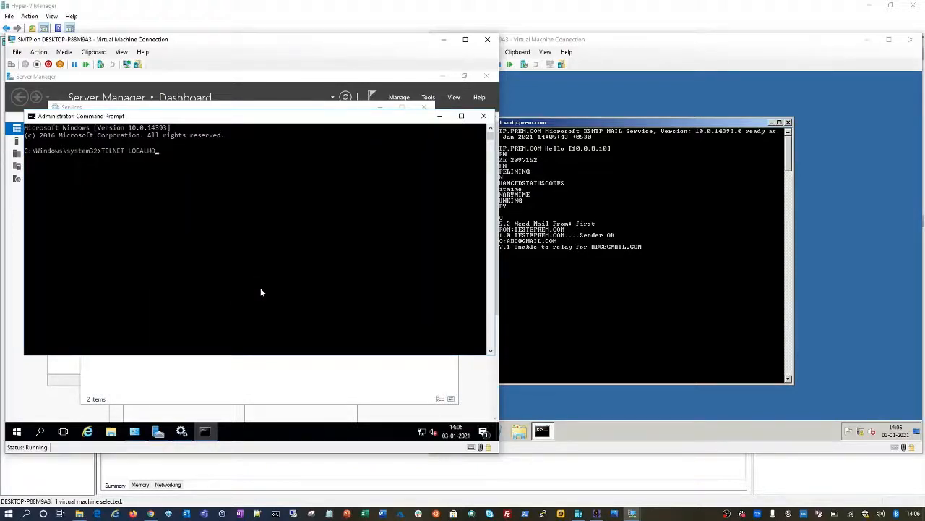